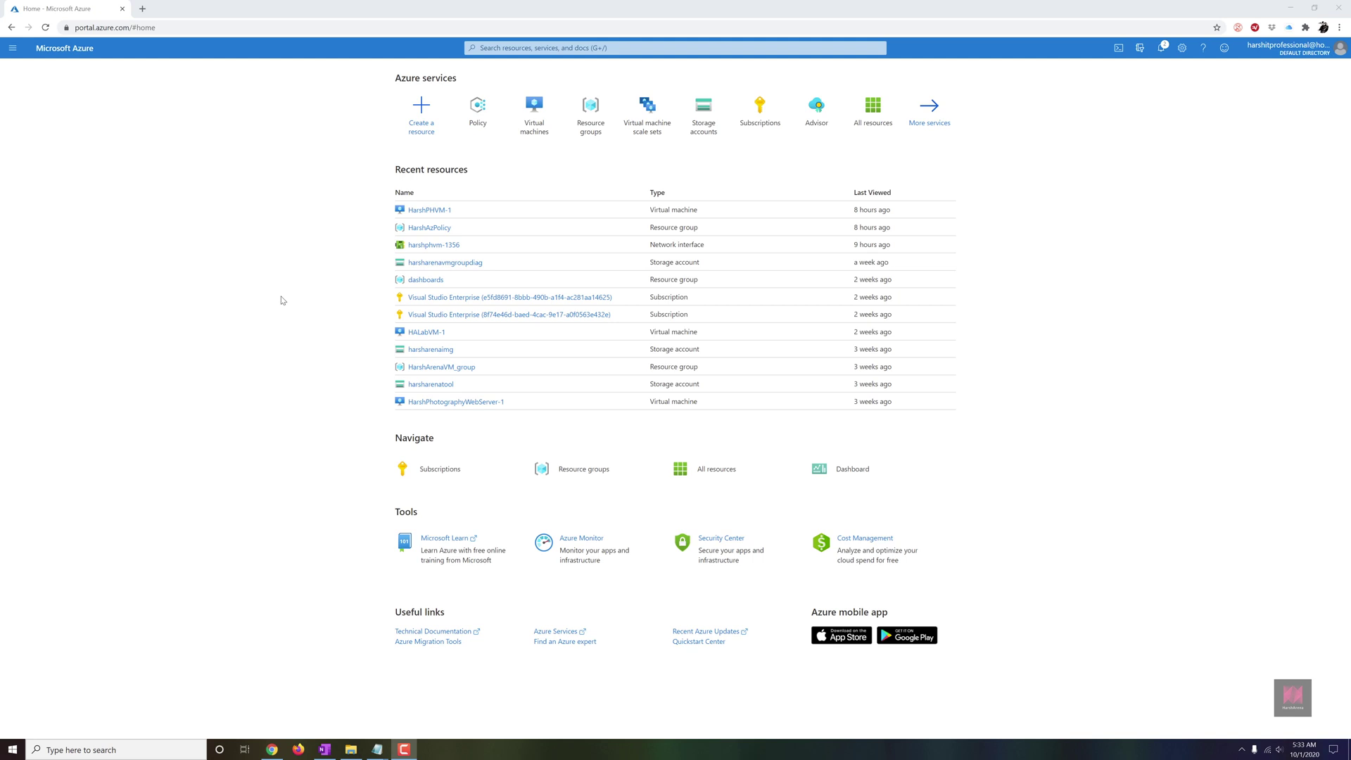
Search the portal for "Policy" and open the Policy service
click(507, 49)
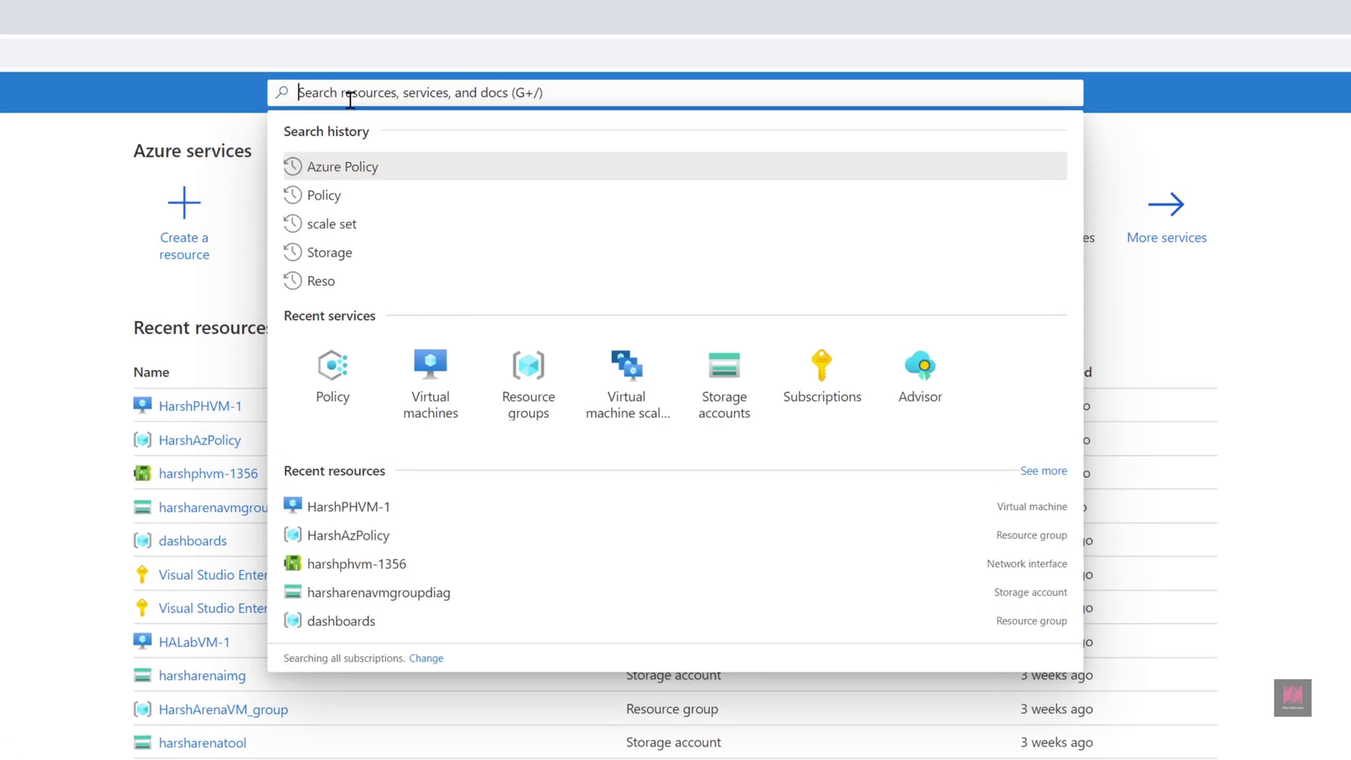
text(Policy)
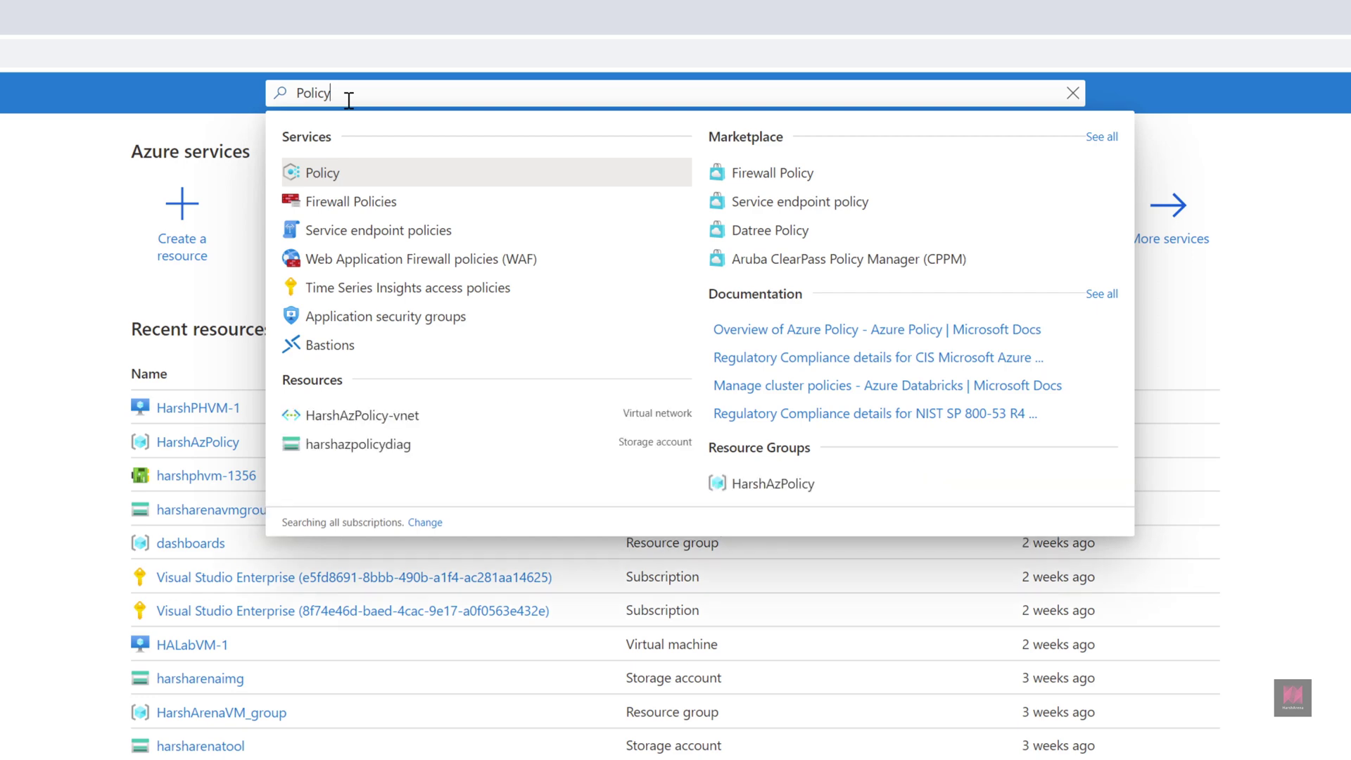
click(321, 172)
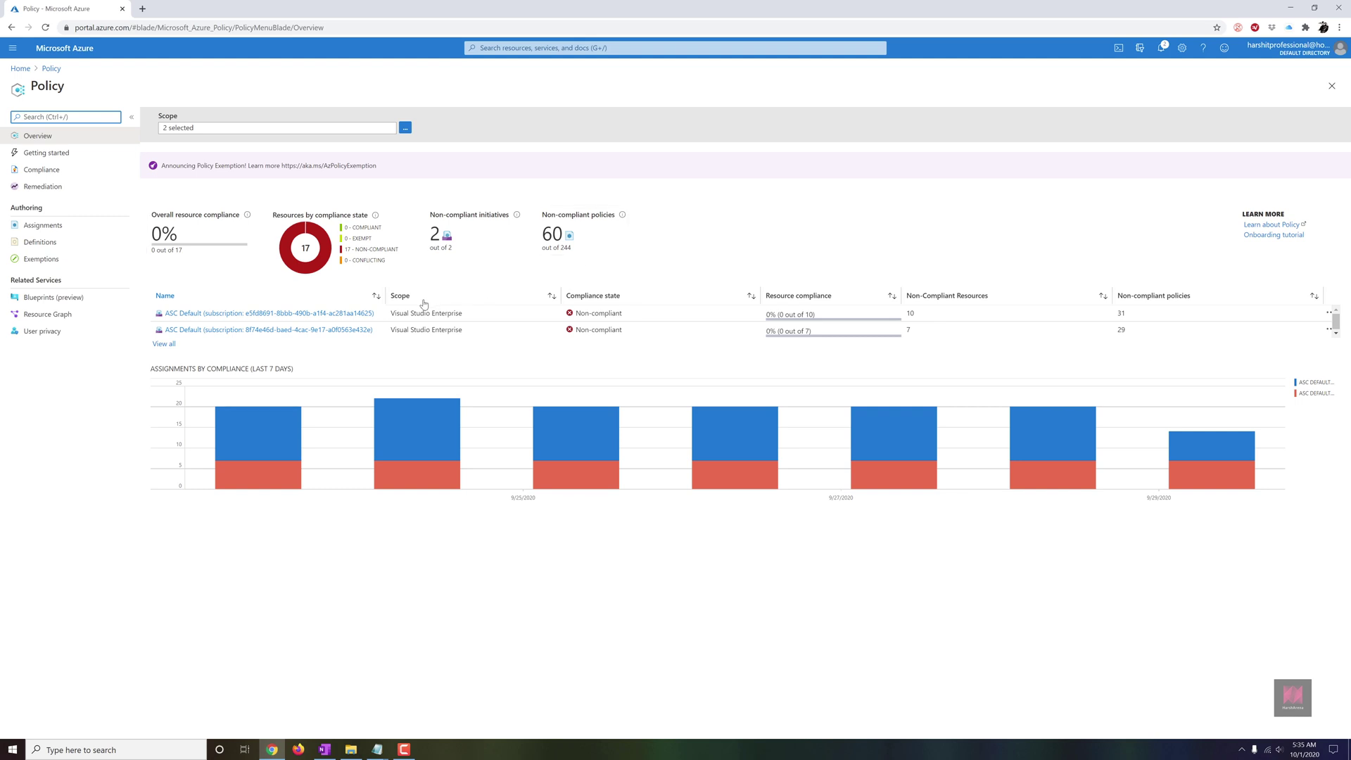
Review the first ASC Default initiative's policy compliance and its storage account public access policy, and return to the Policy overview
click(368, 315)
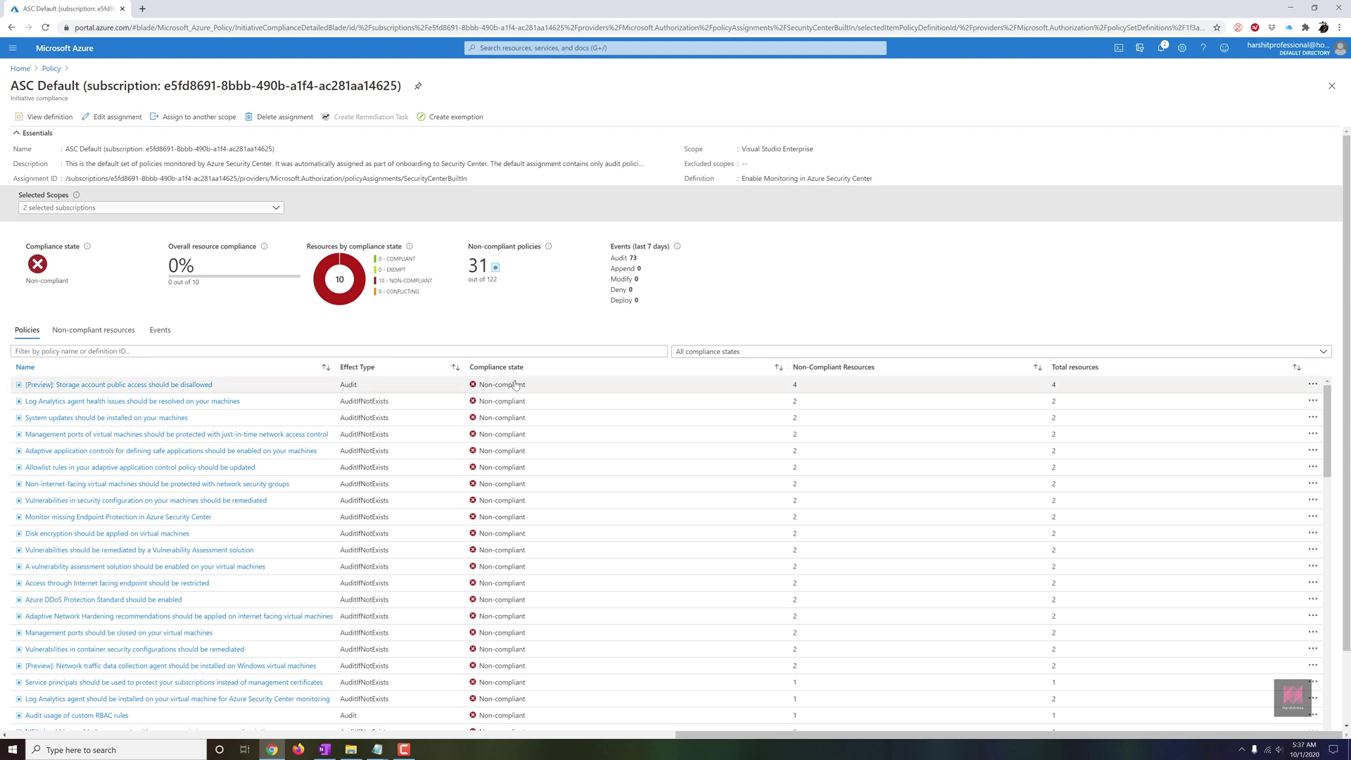
scroll(515, 451, down, 5)
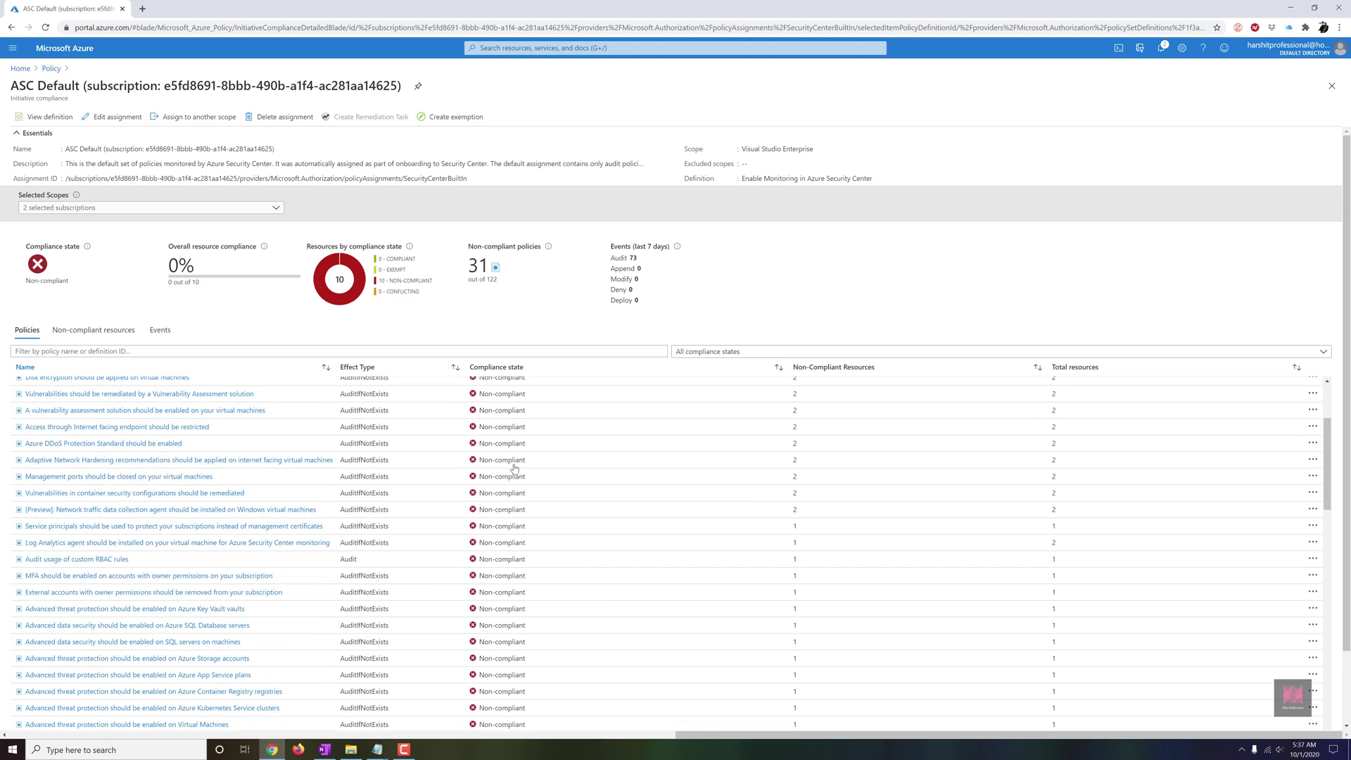
scroll(515, 469, down, 3)
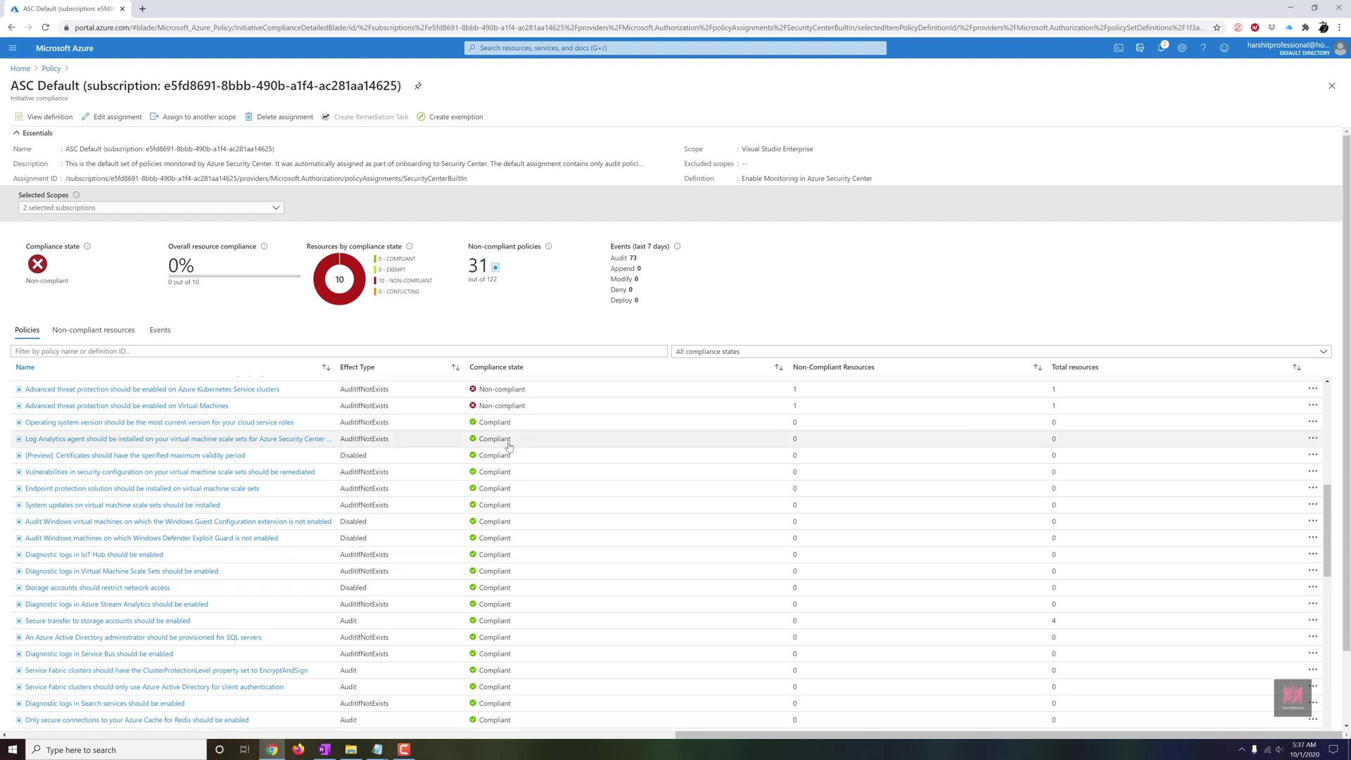
scroll(509, 447, up, 10)
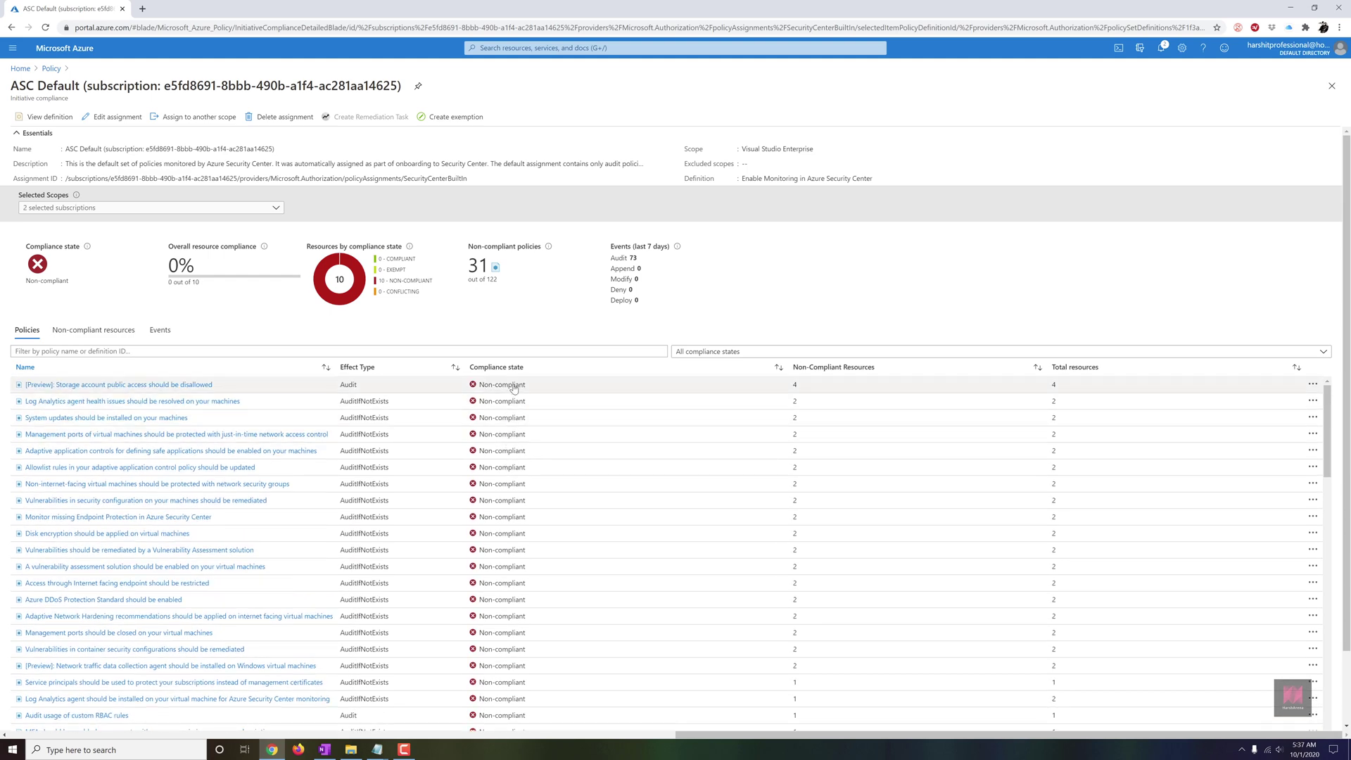
click(511, 389)
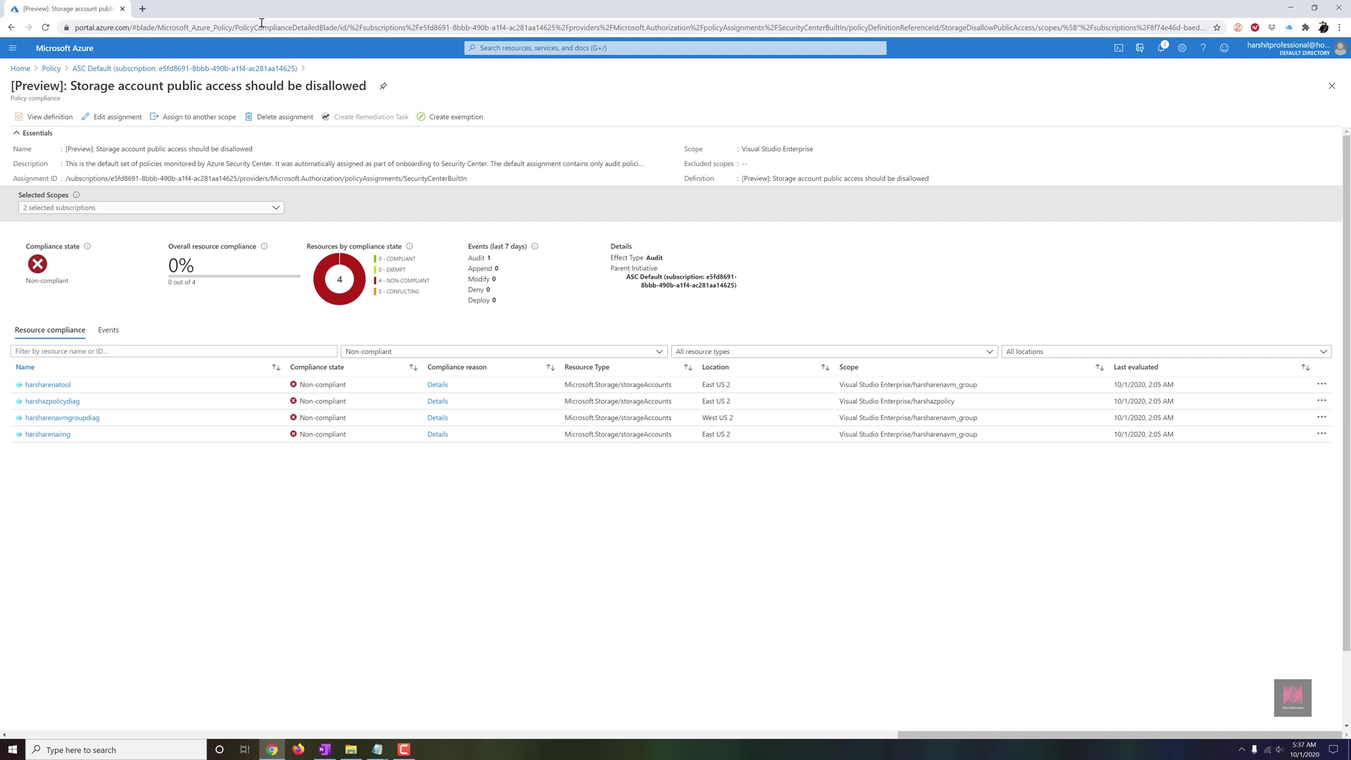
click(51, 69)
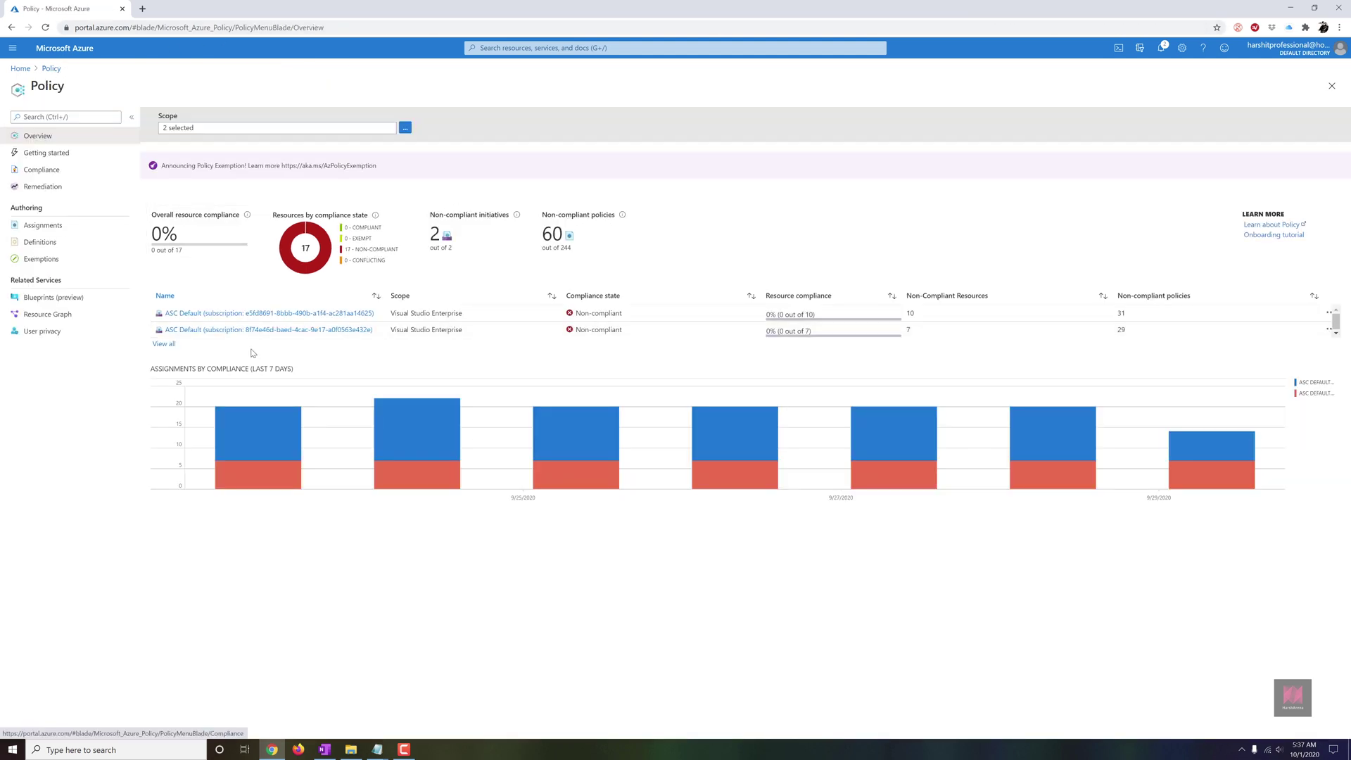
Examine the custom HA Org Tags policy definition, highlighting its "deny" effect, and return to the definitions list
click(78, 246)
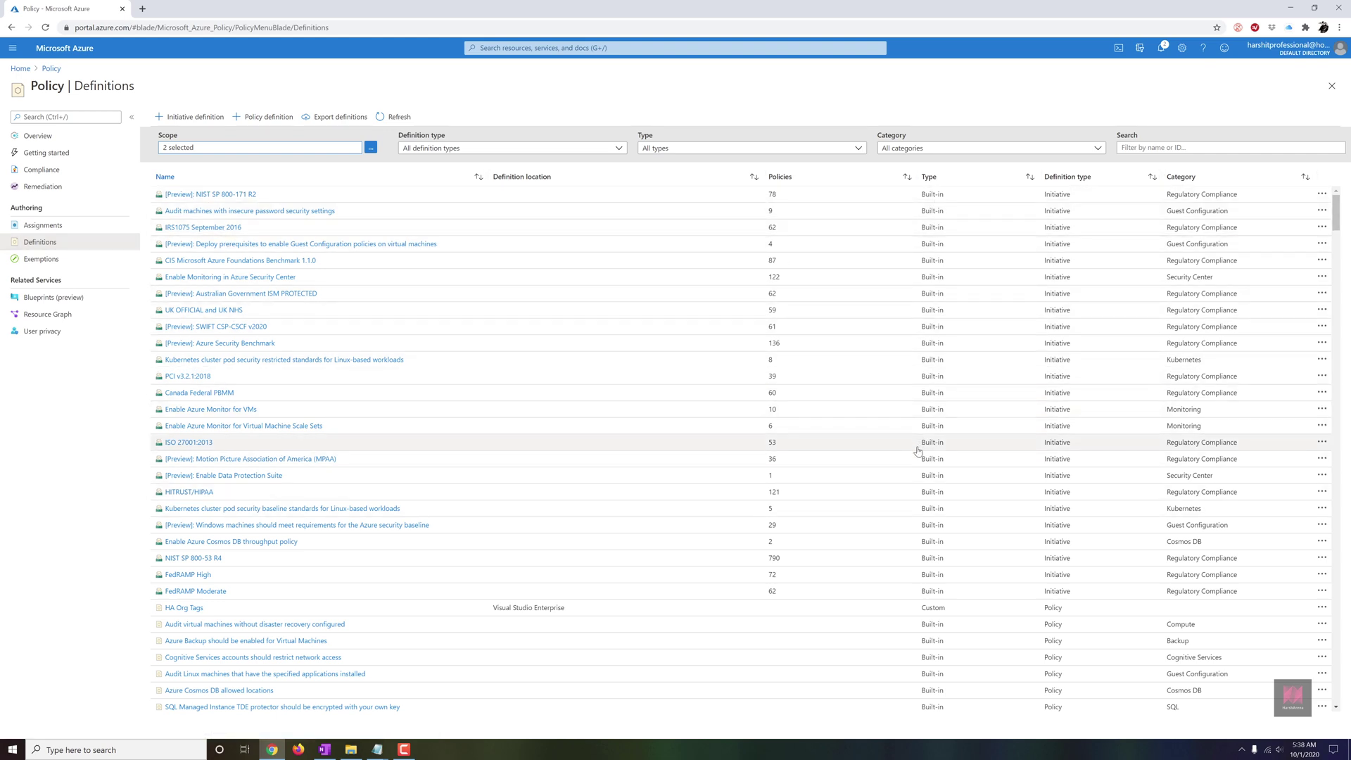
scroll(918, 451, down, 1)
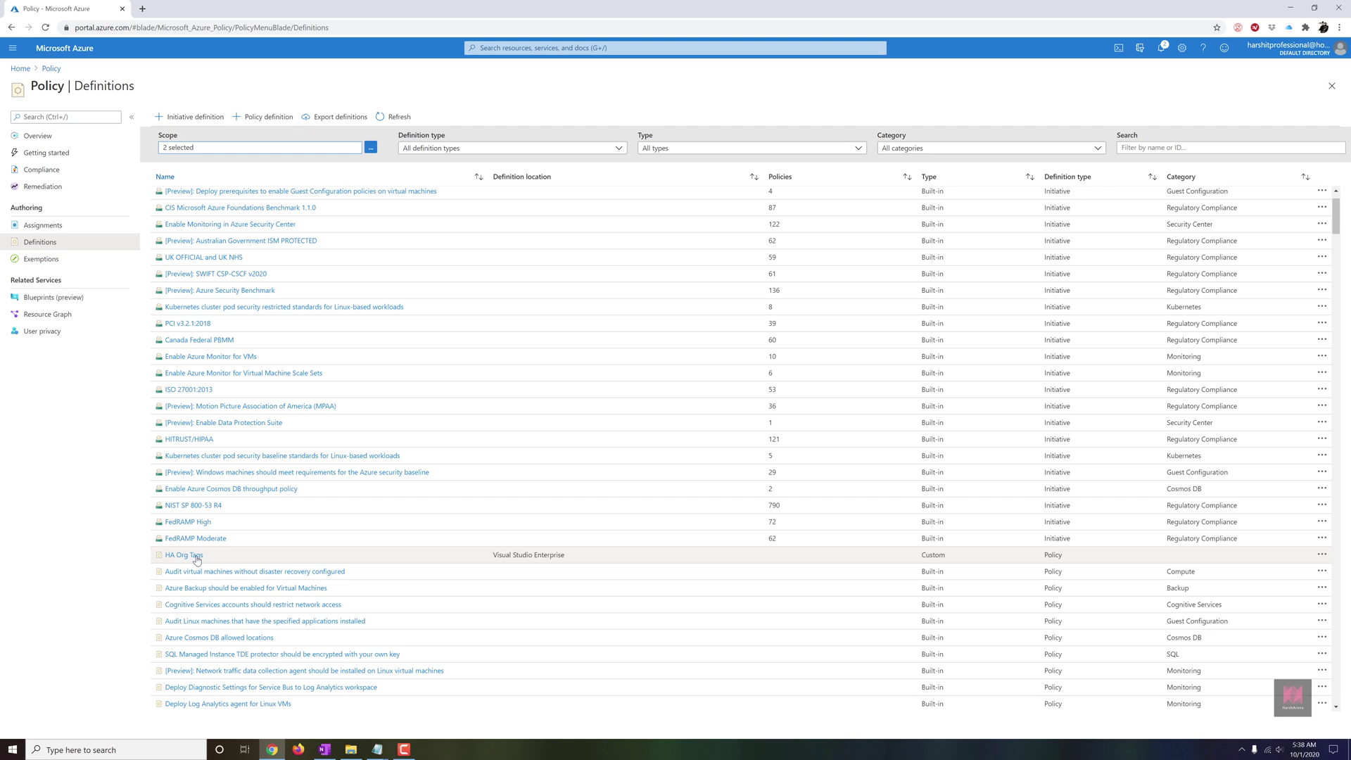
click(184, 555)
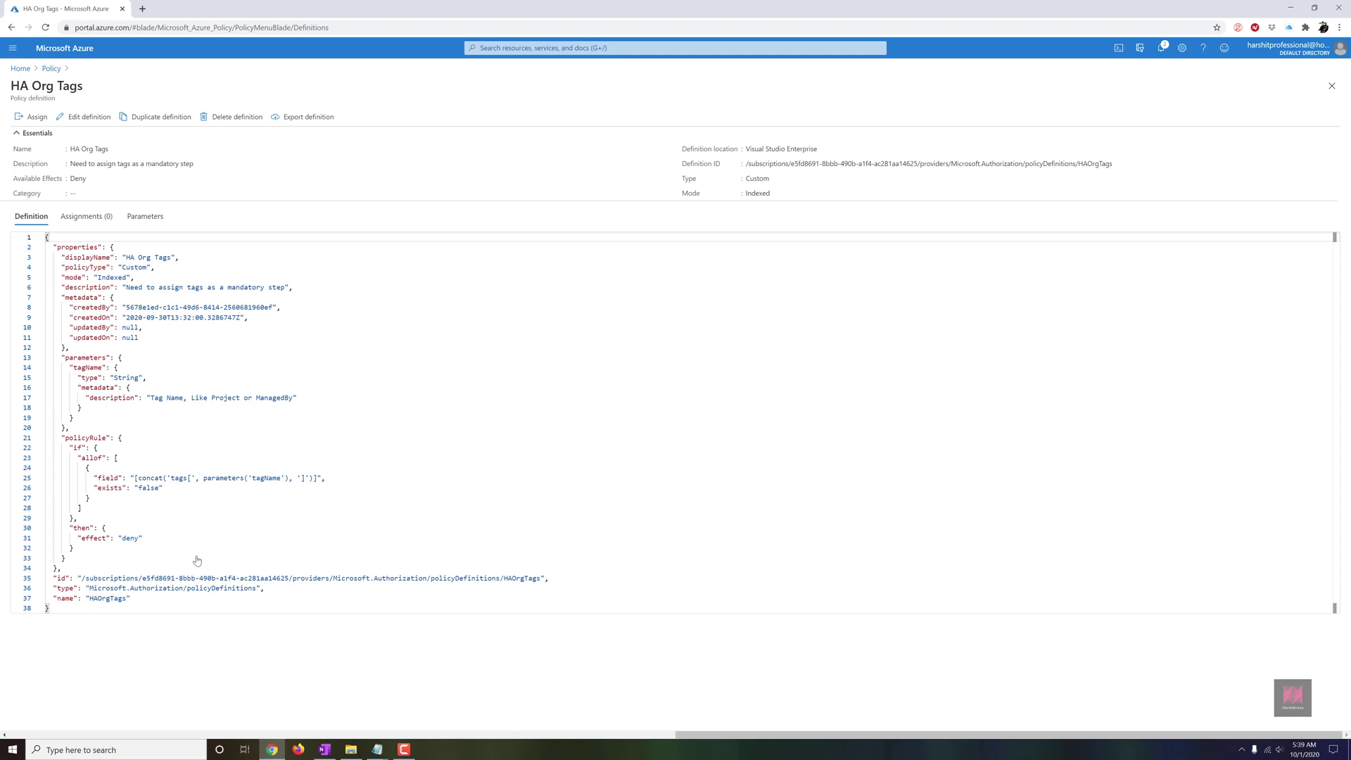
drag(144, 539, 114, 539)
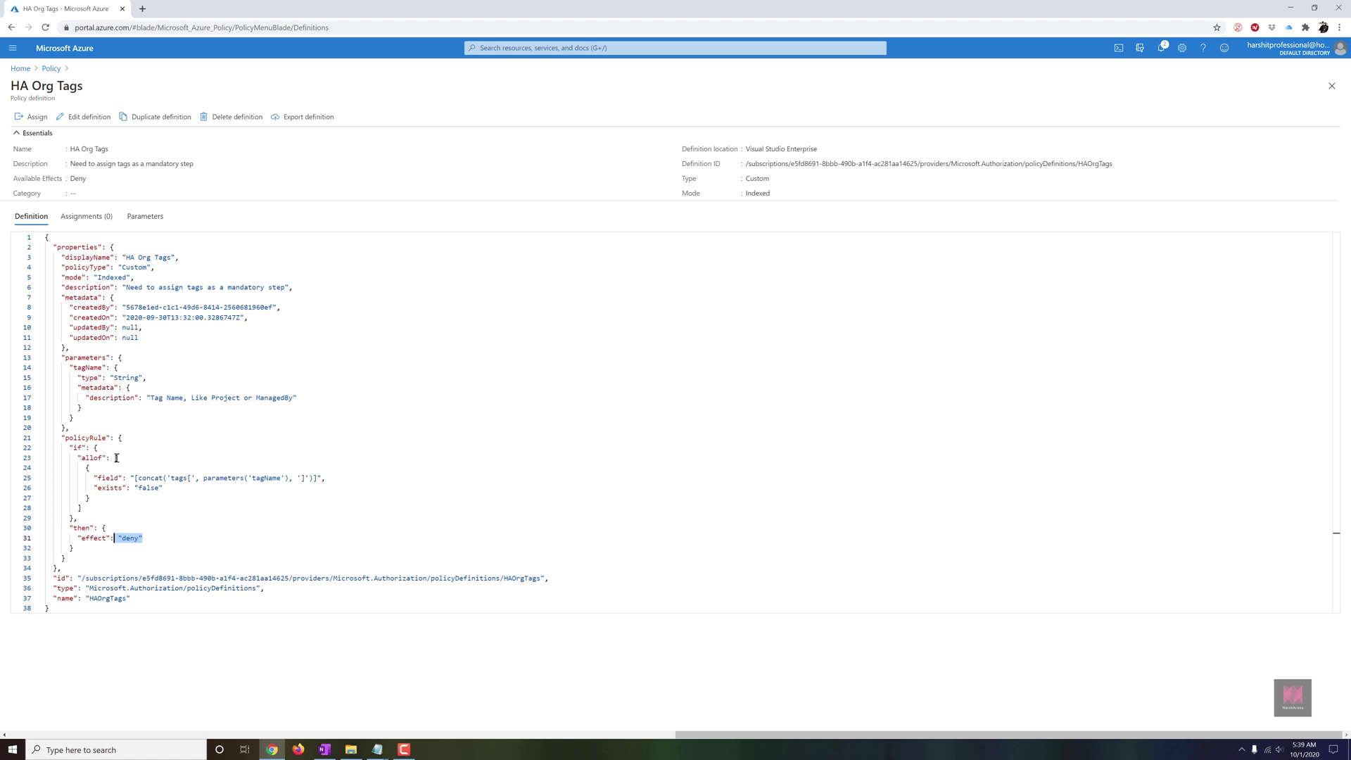
click(51, 69)
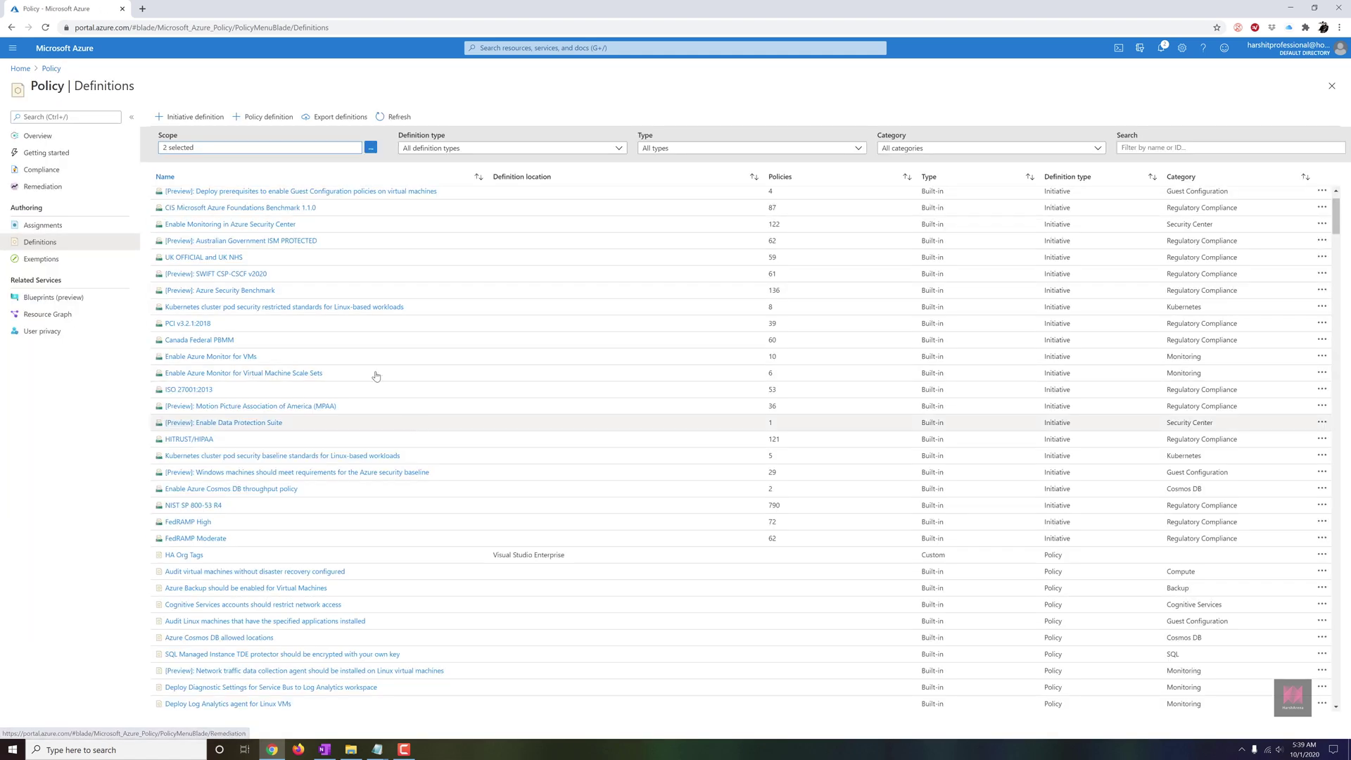
Browse the built-in policy definitions and look at the existing policy assignments
scroll(363, 350, down, 5)
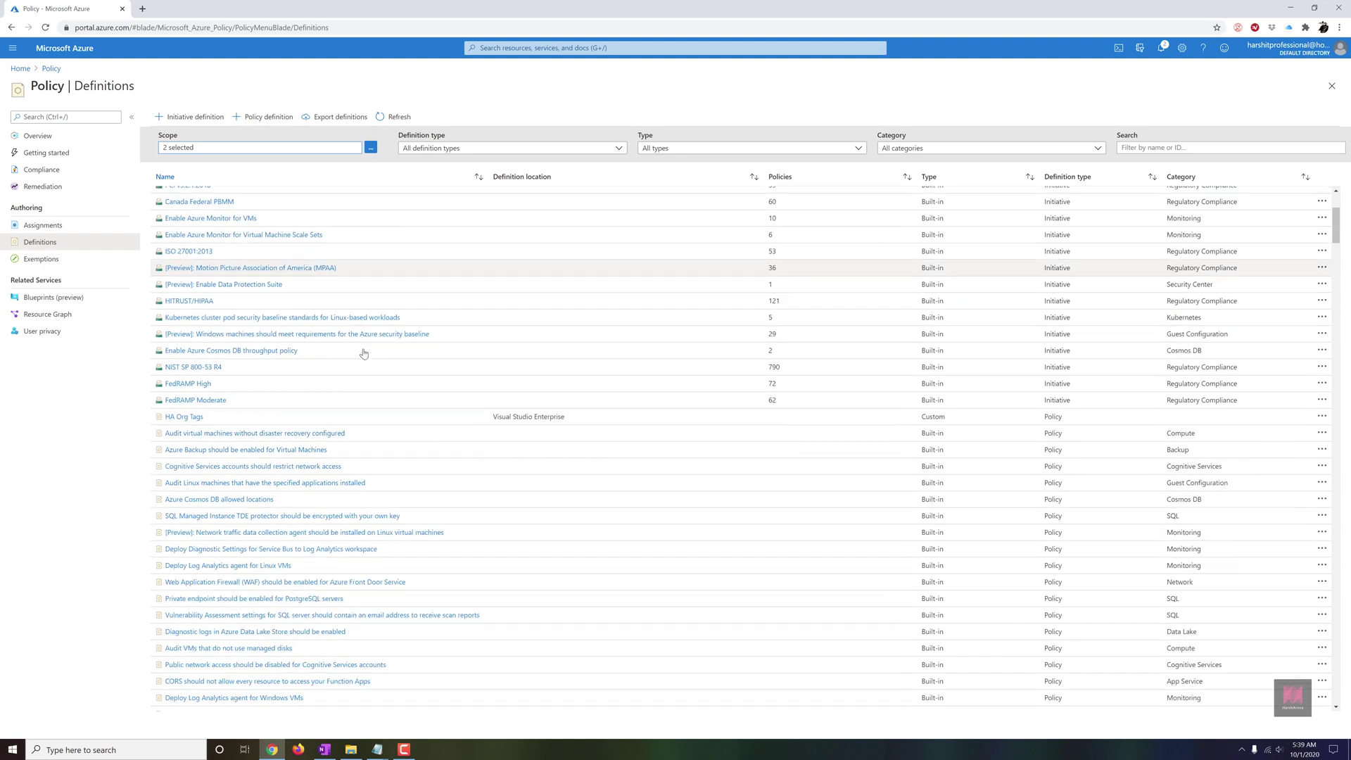
scroll(363, 354, up, 1)
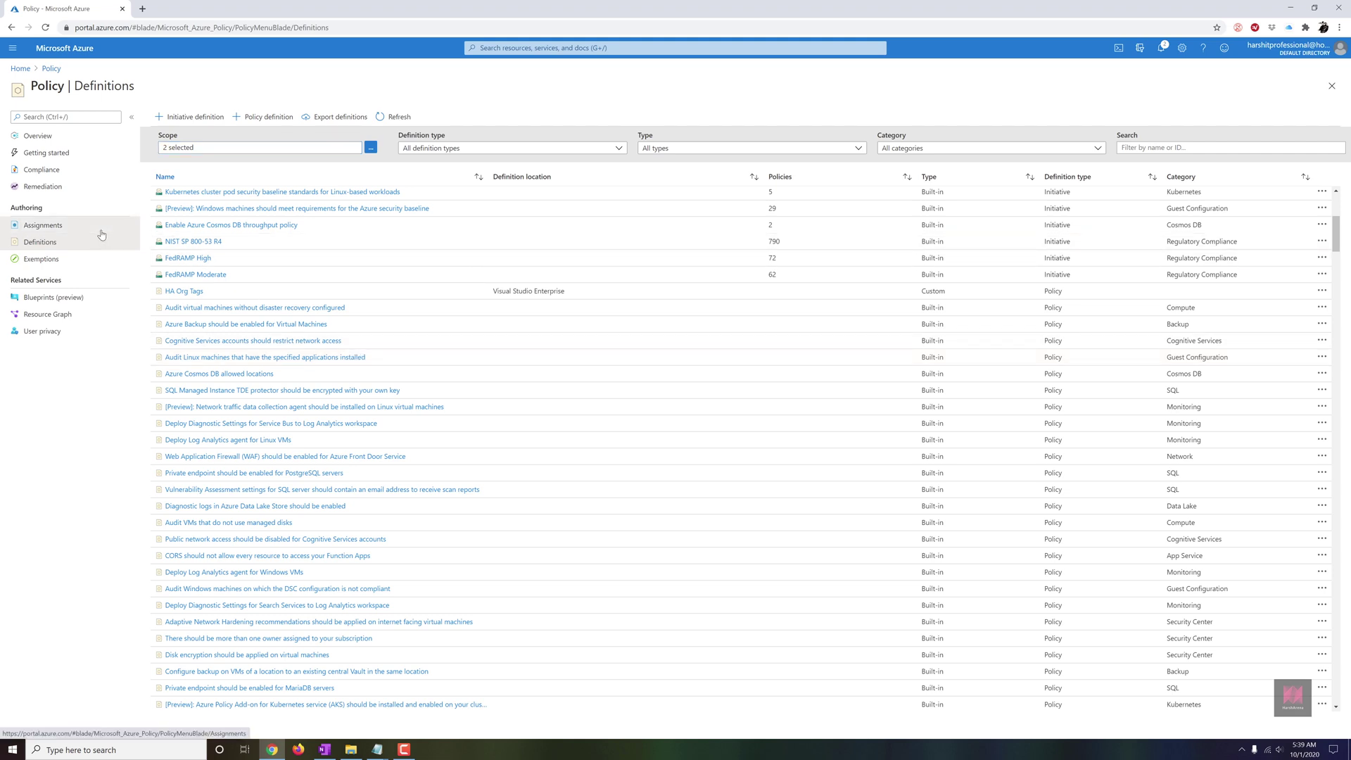
click(42, 225)
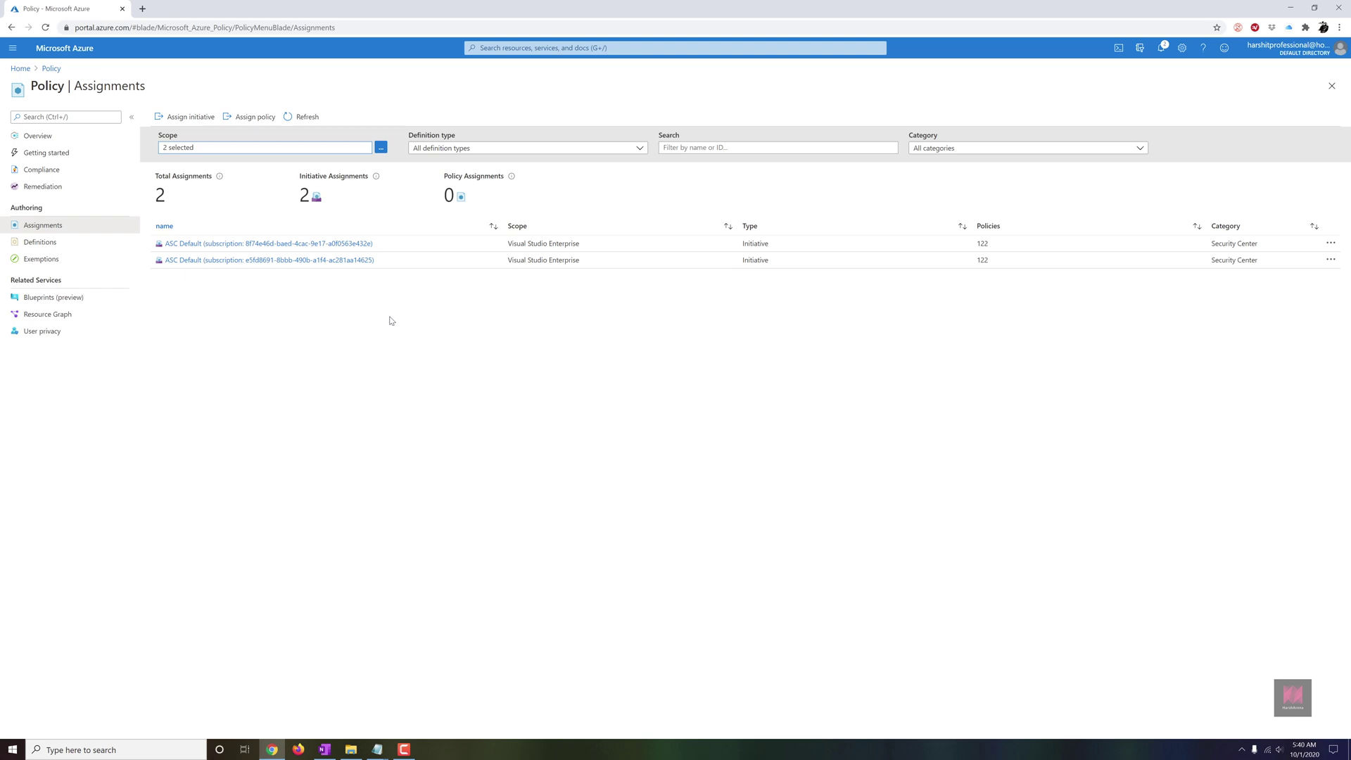
click(68, 155)
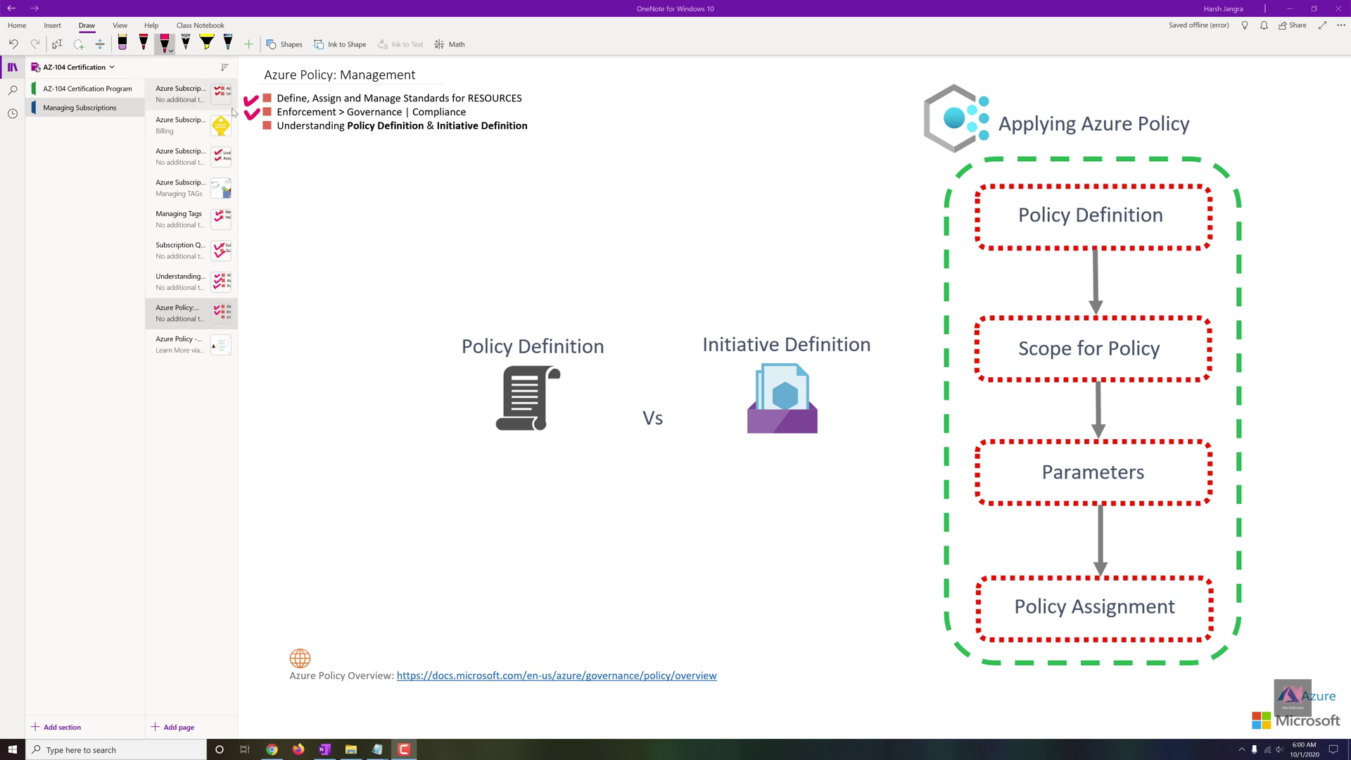
In OneNote, ink check marks beside the "Understanding Policy Definition & Initiative Definition" bullet and above Policy Definition, and handwrite a "T" nearby
drag(246, 129, 262, 130)
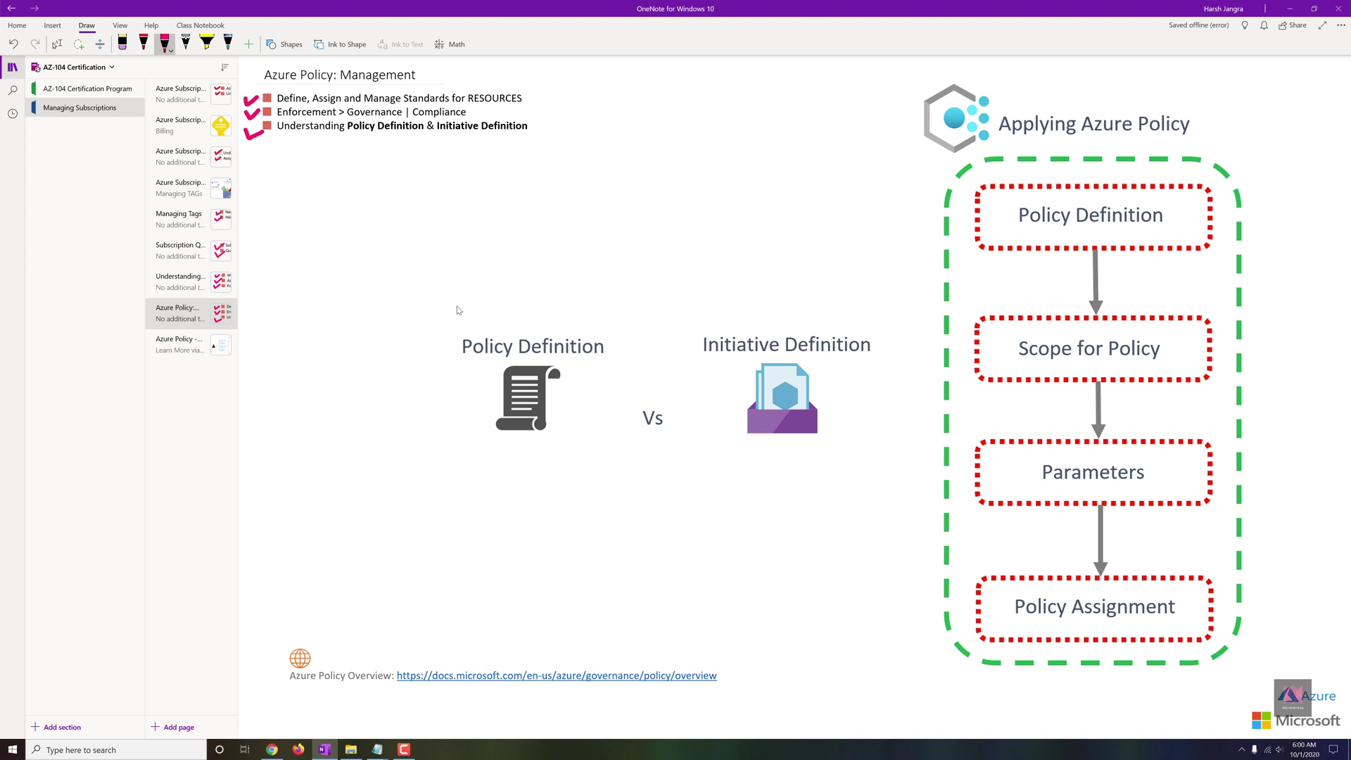
drag(481, 318, 525, 302)
drag(417, 284, 432, 283)
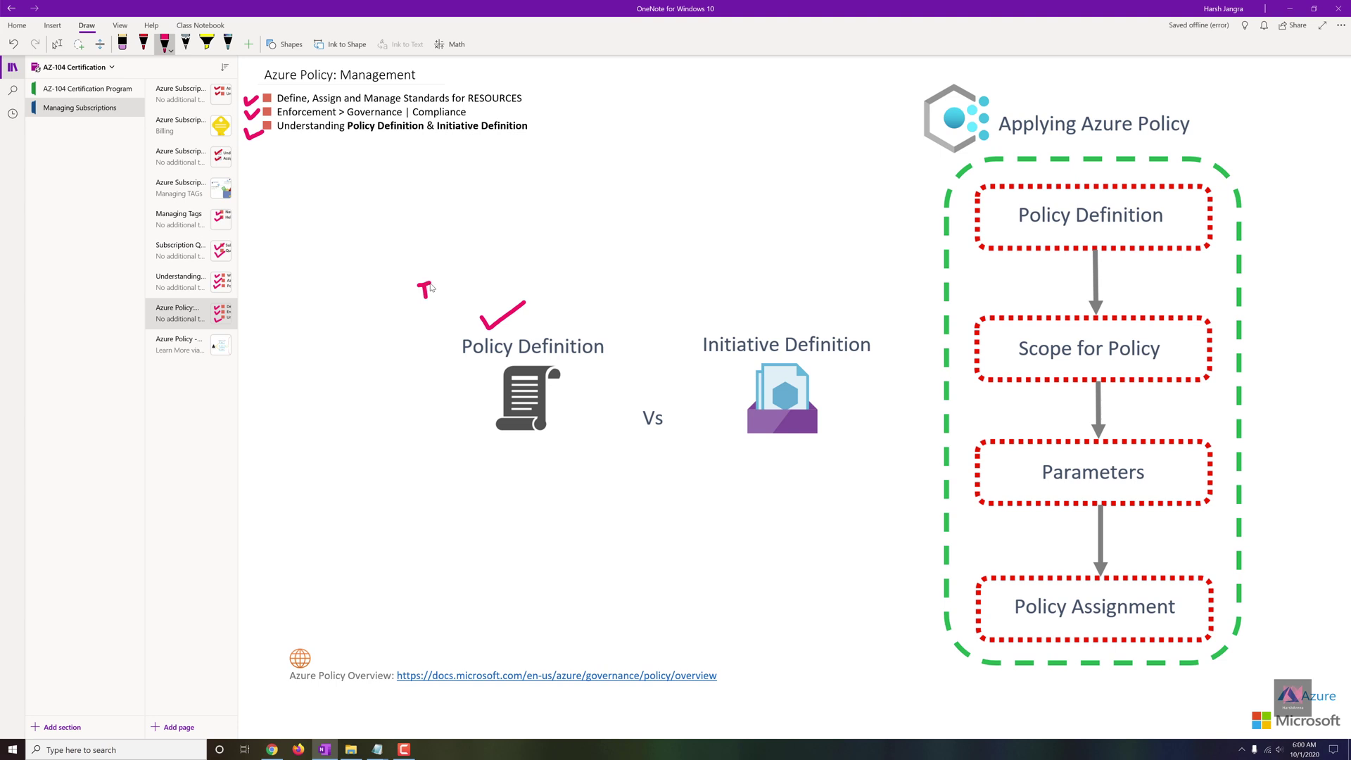
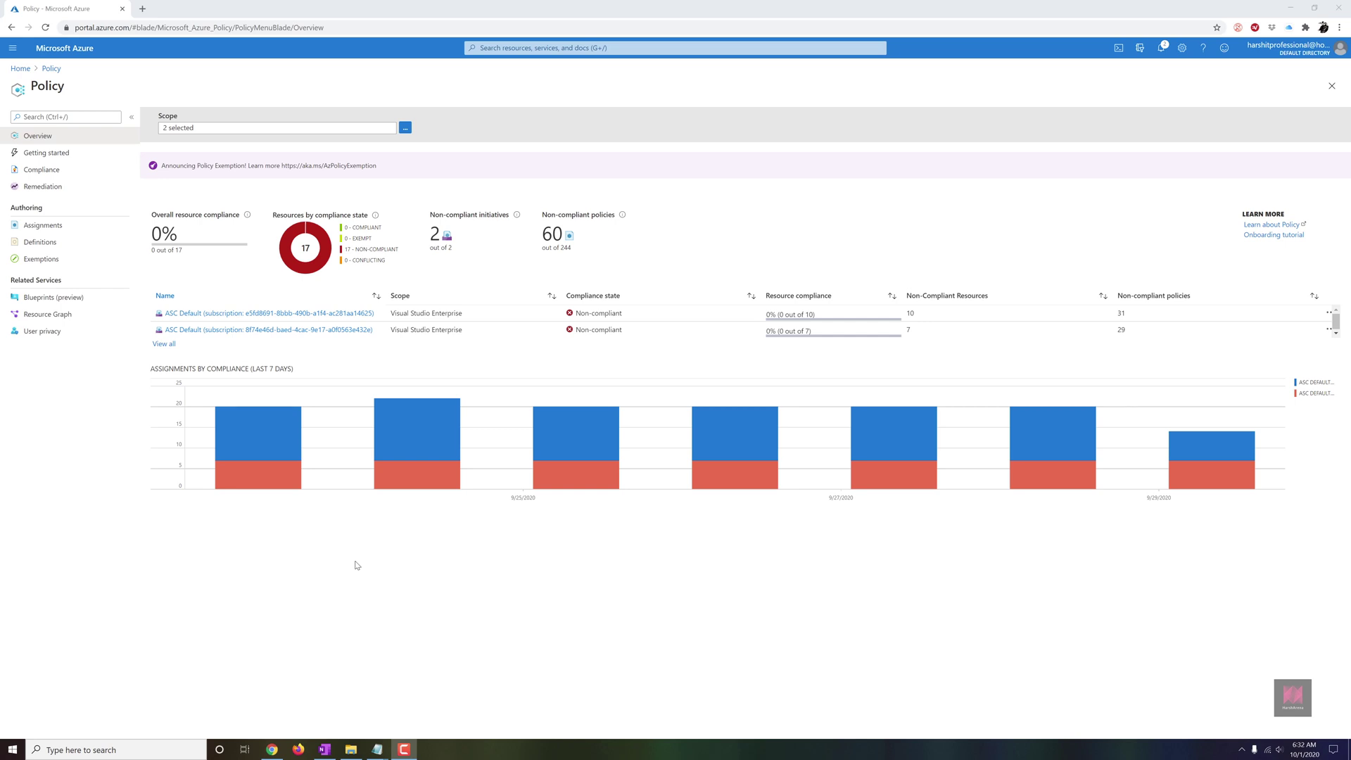
In the Azure portal, start a new policy definition with the first Visual Studio Enterprise subscription as its definition location
click(70, 249)
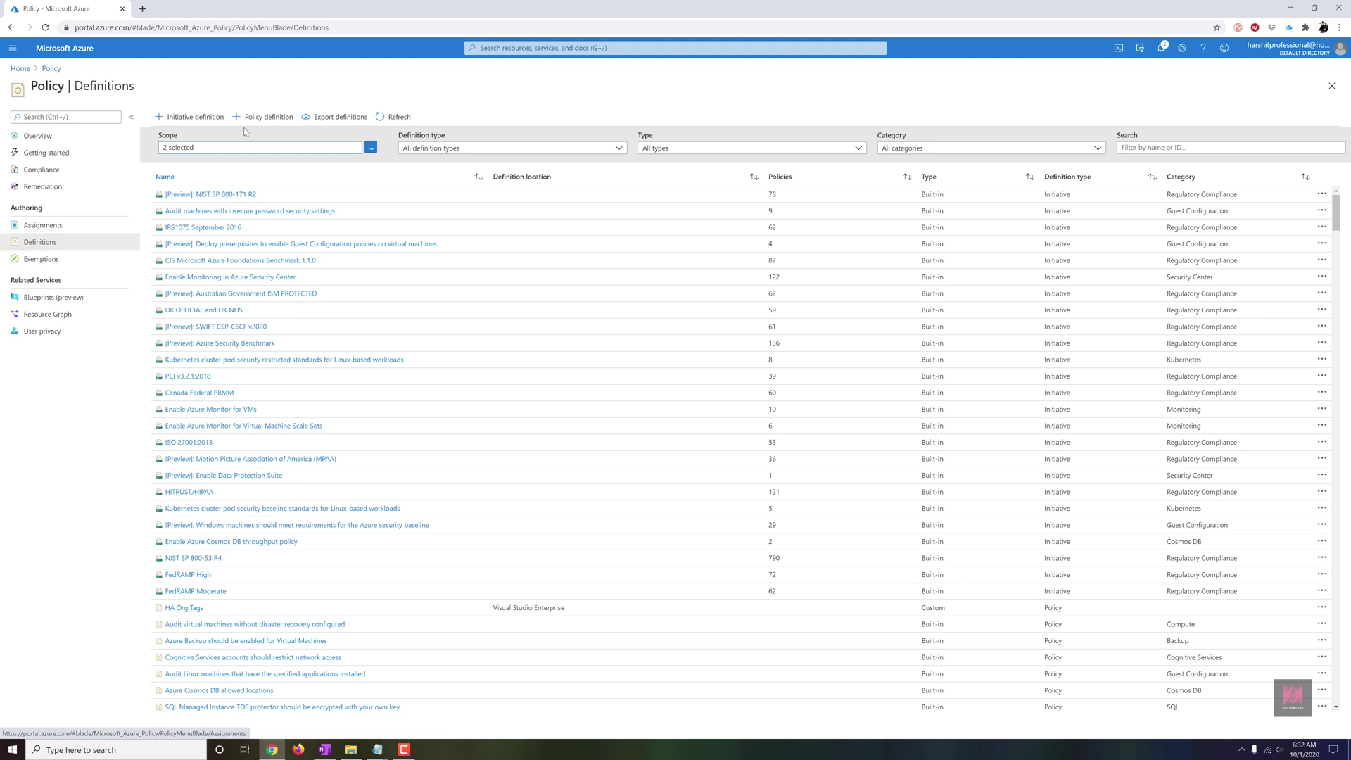
click(264, 117)
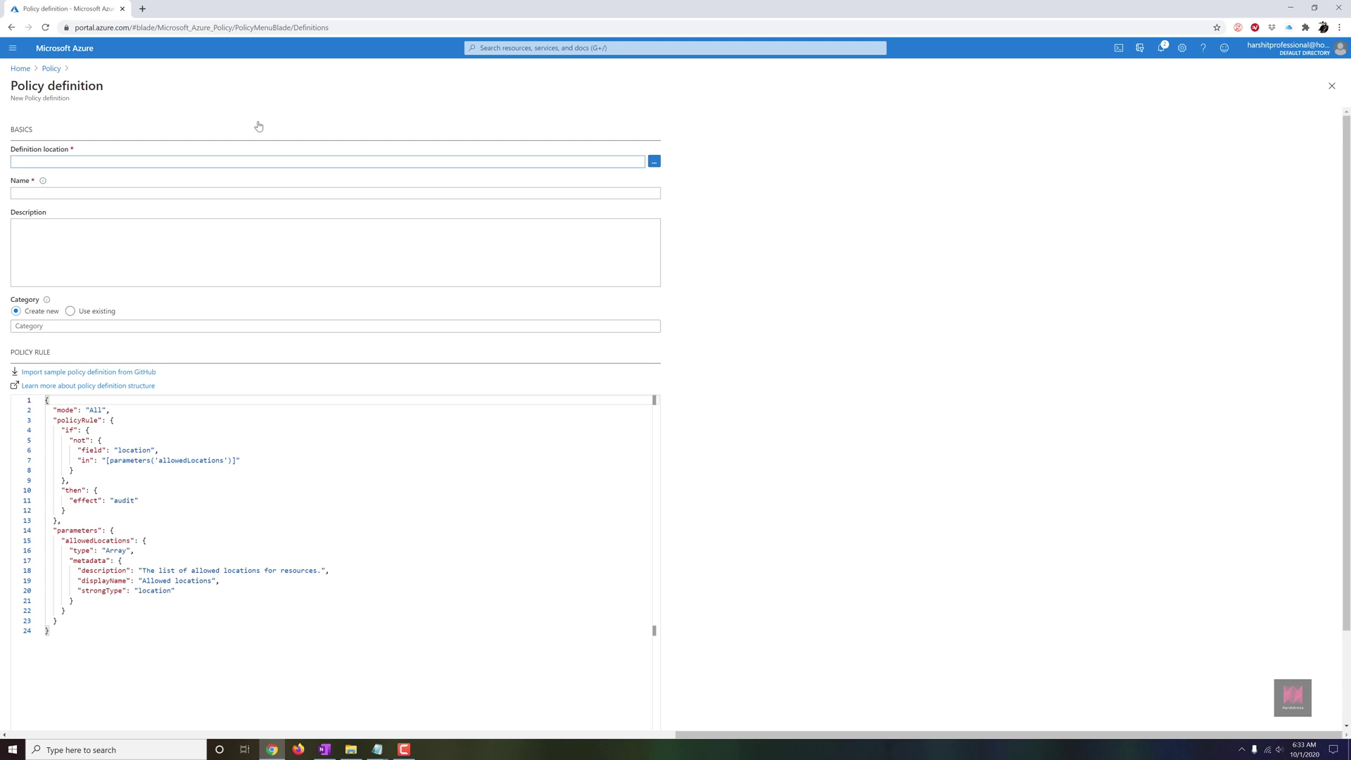
click(655, 161)
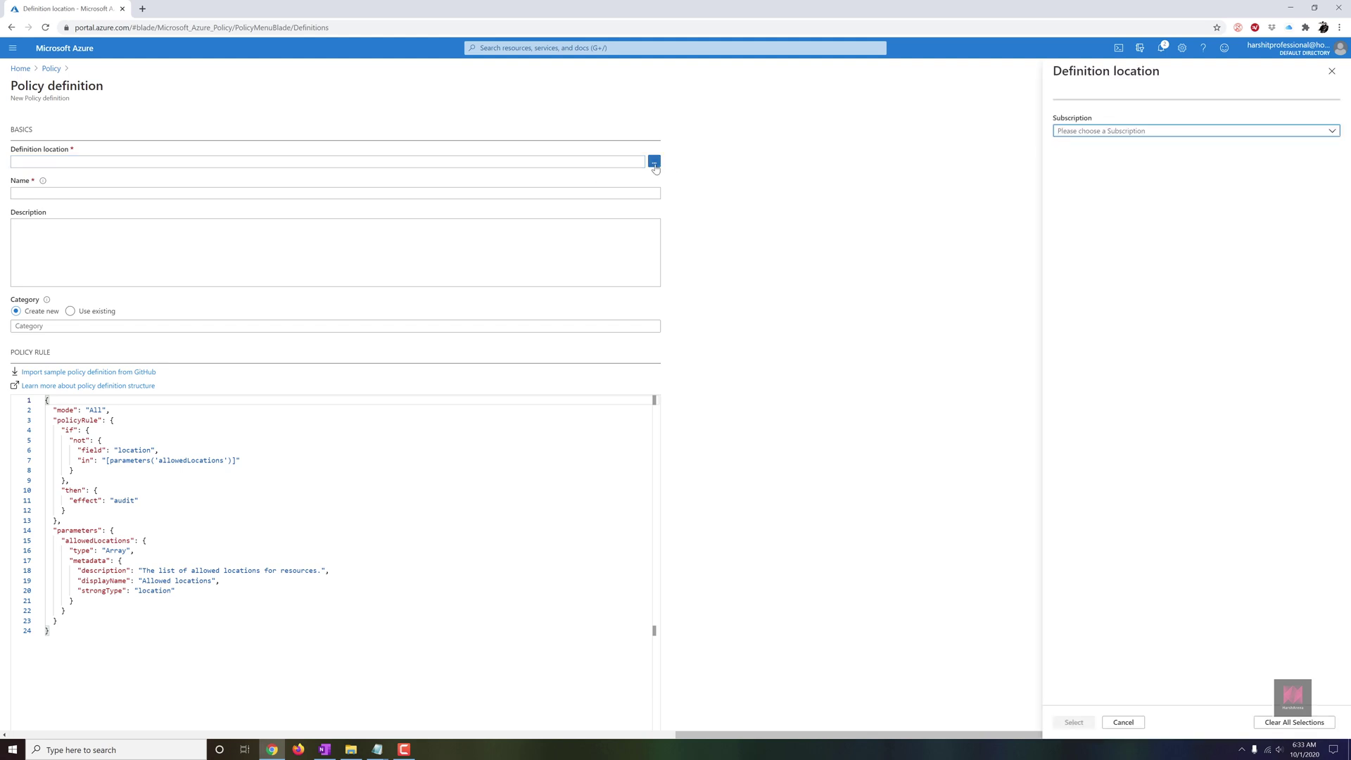
click(1081, 134)
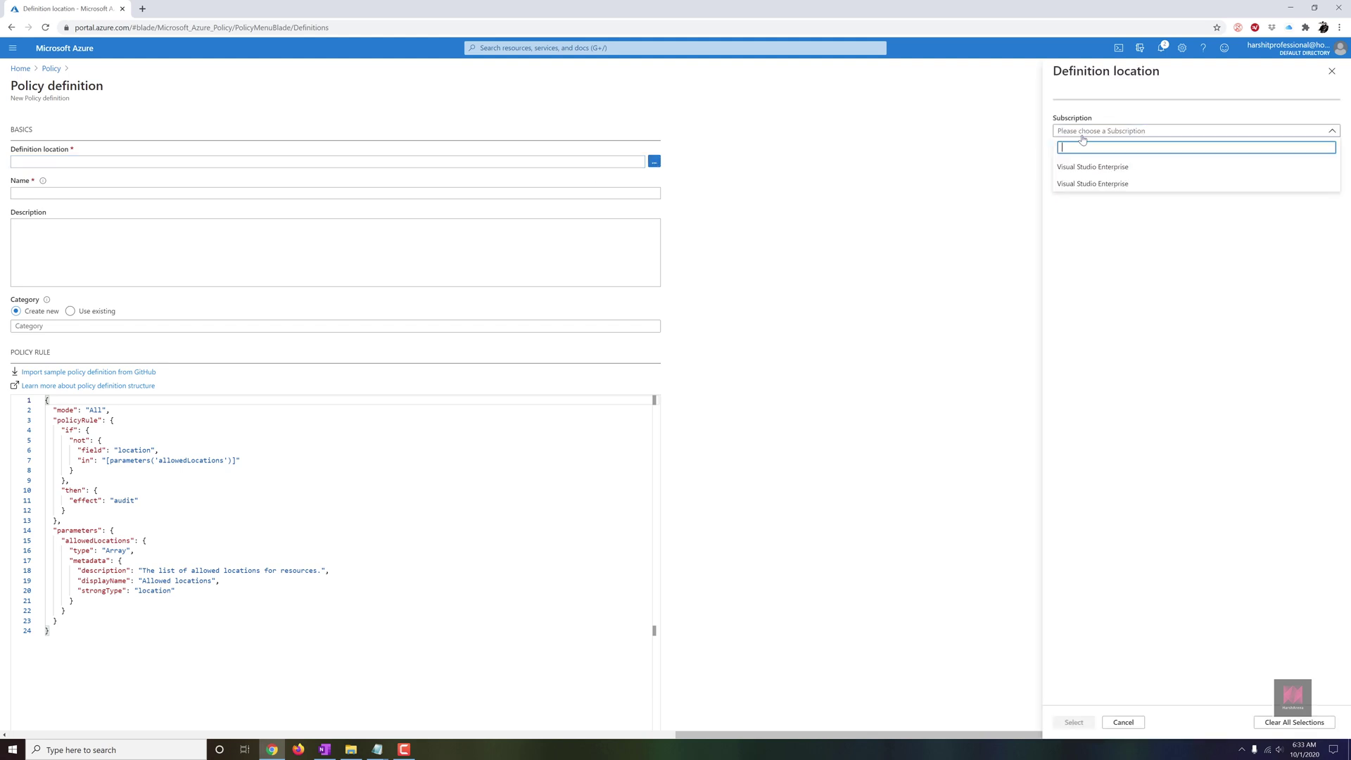
click(1099, 169)
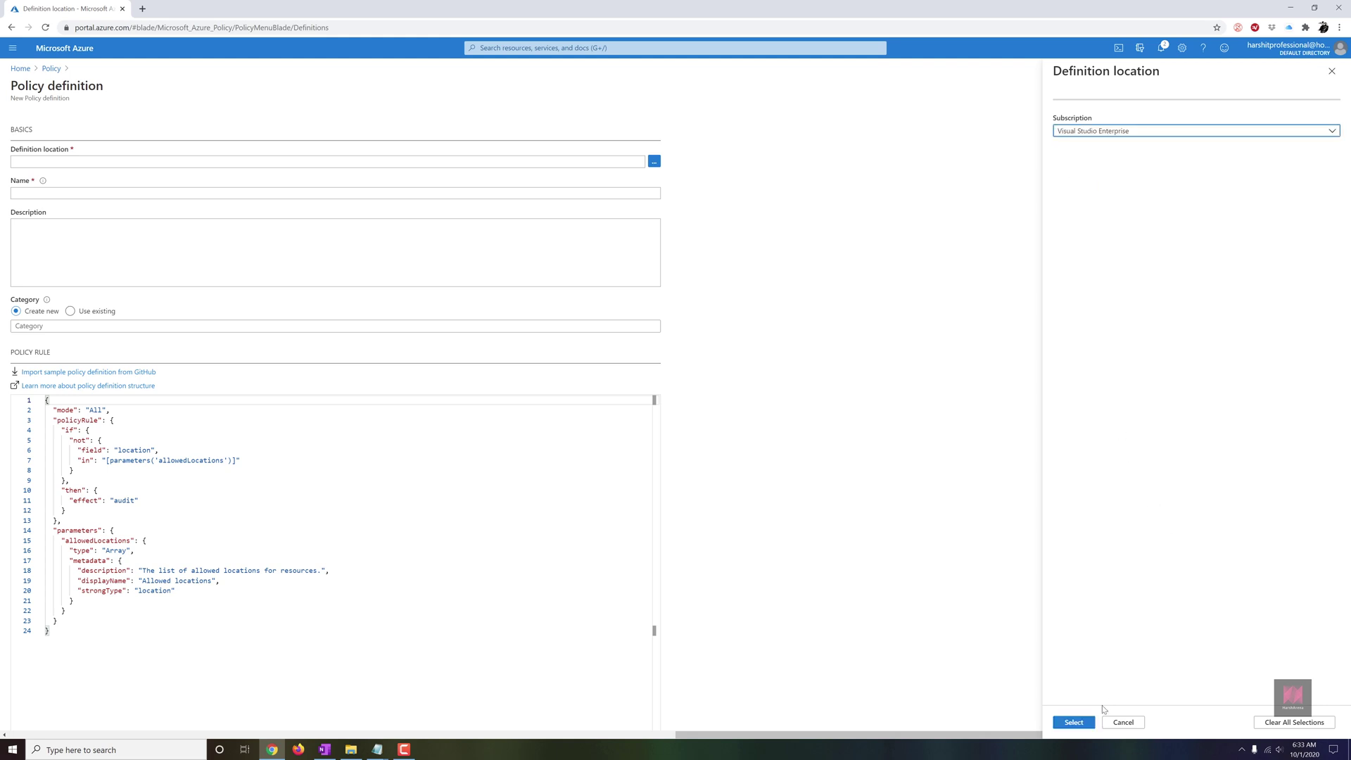
click(1091, 723)
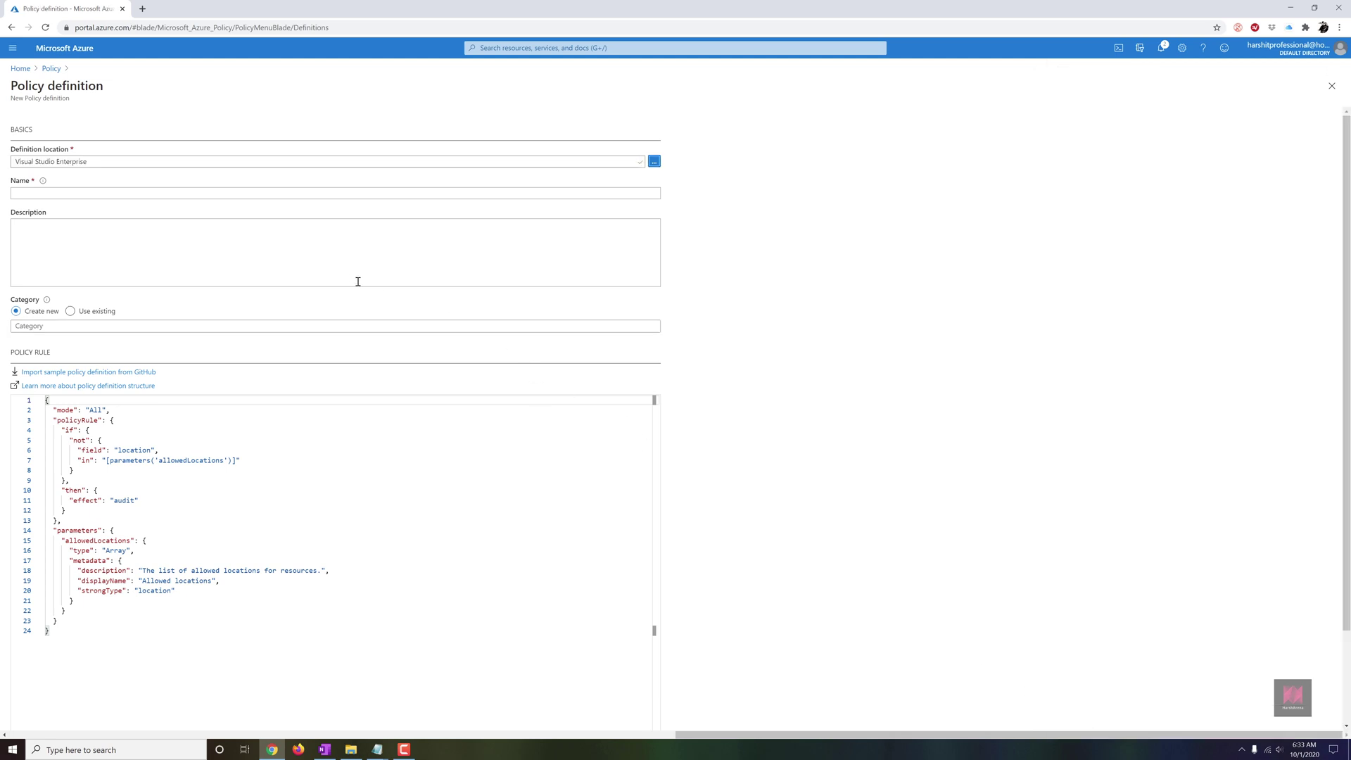
Name the policy definition "VMTestPolicy" and describe it as "Do not allowed to create VM in West US 2"
click(278, 192)
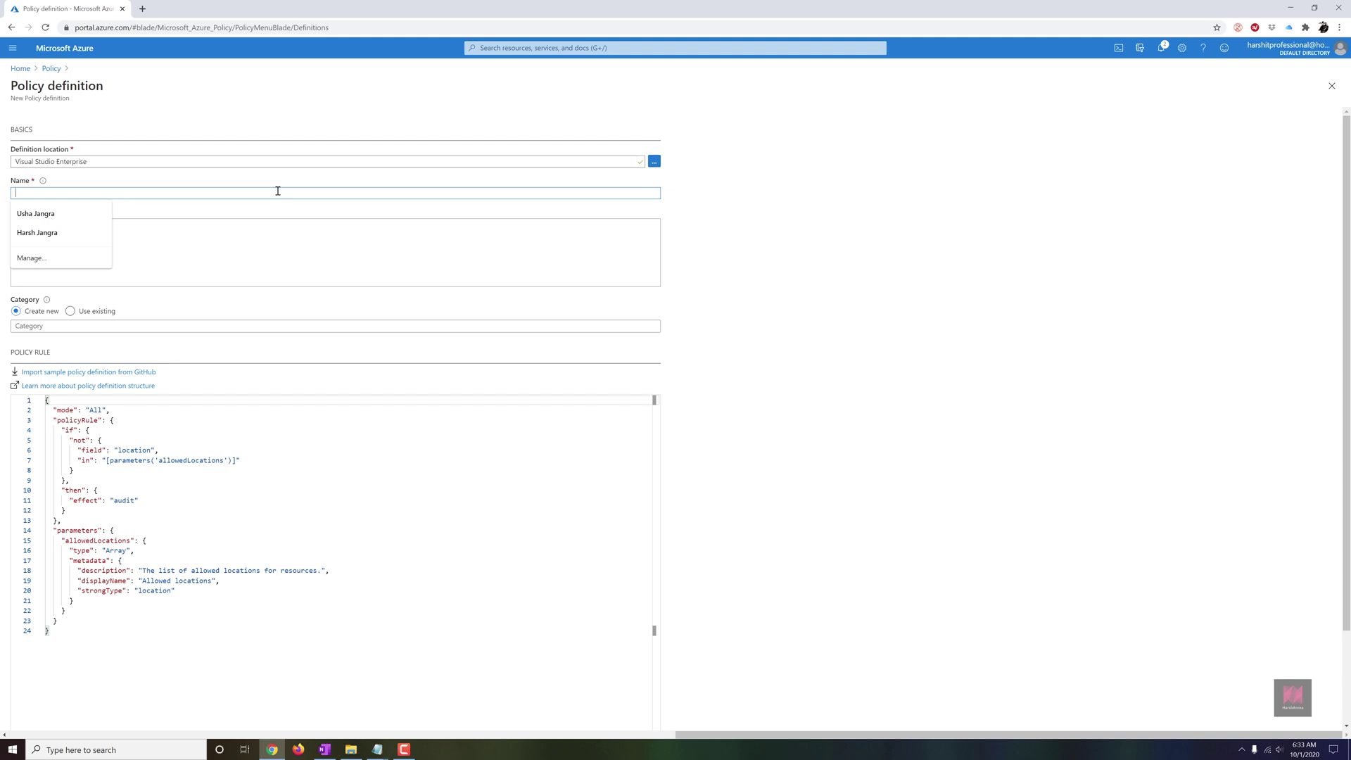
text(VM)
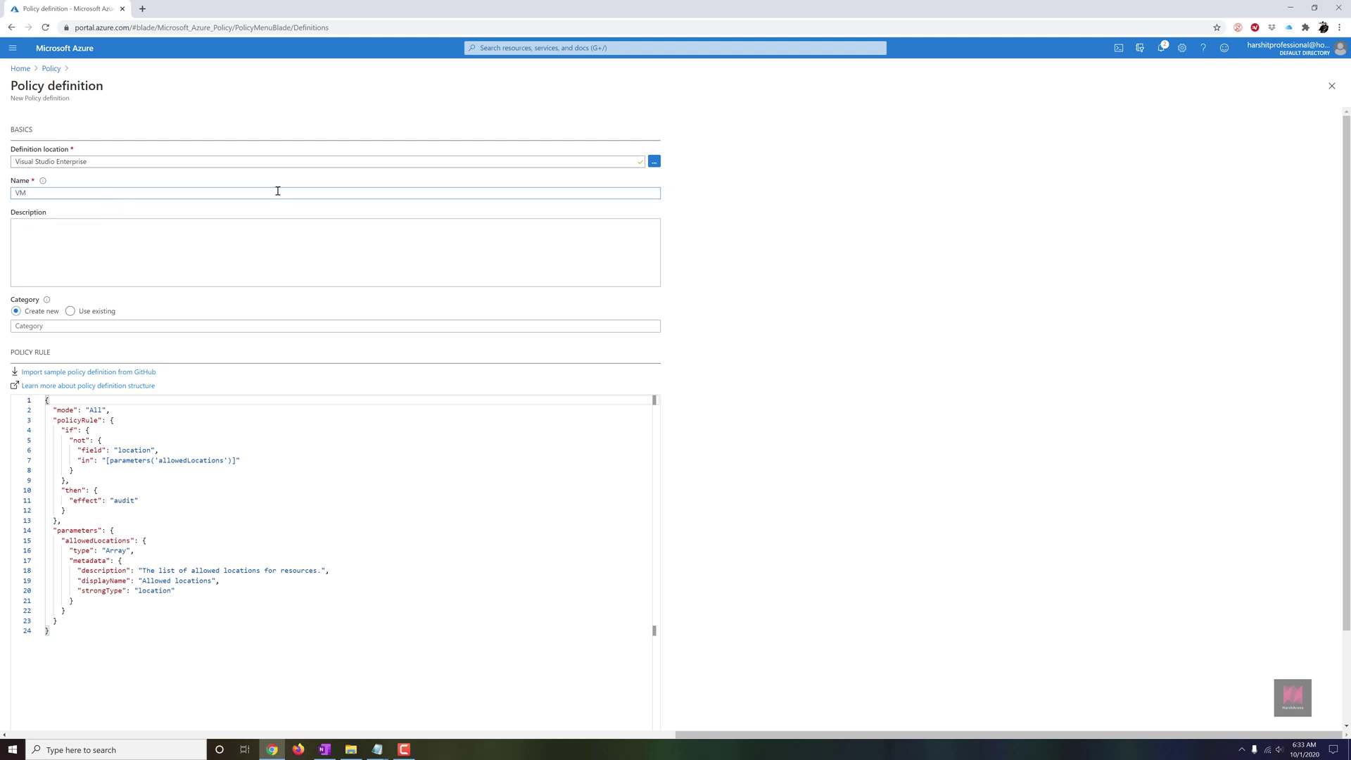
text(TestPolicy)
click(187, 244)
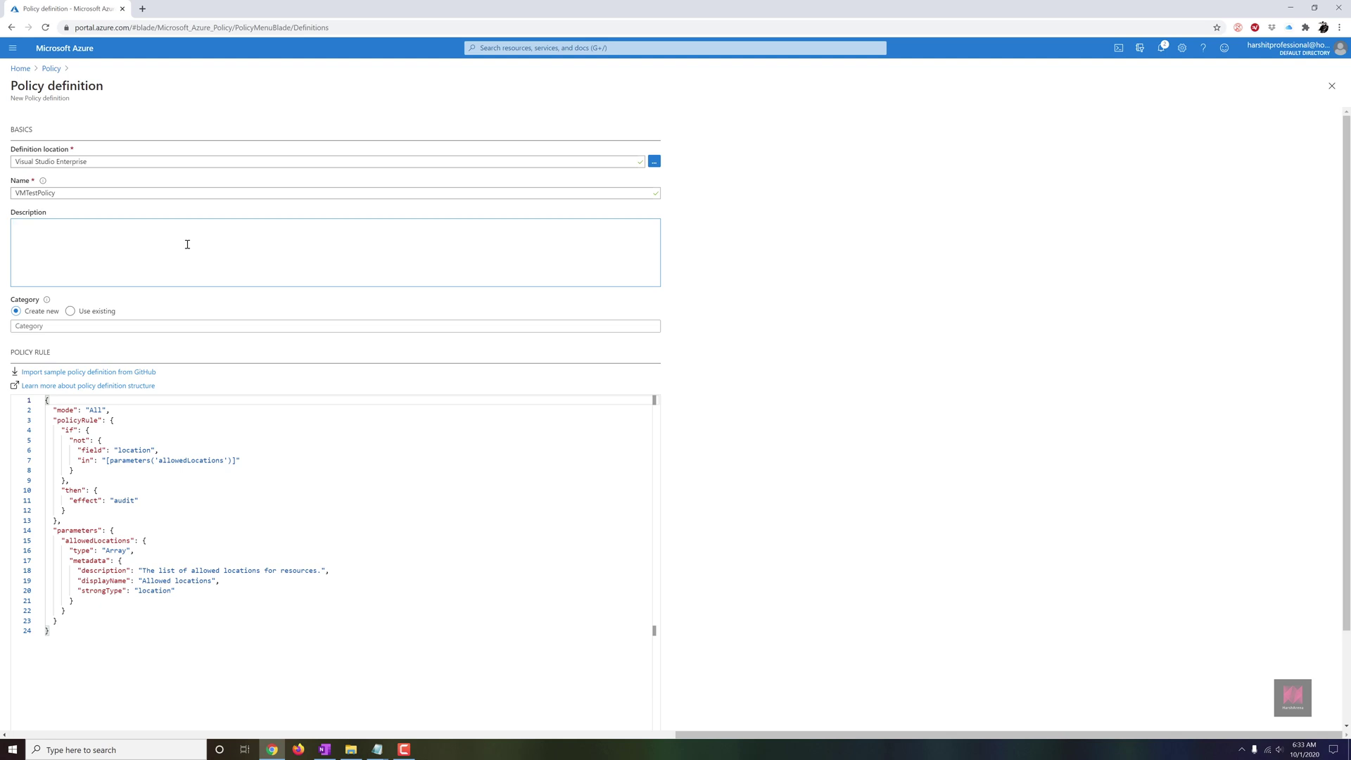
text(o not allowed to create VM in West US 2)
Assign the new policy definition to the existing Compute category
click(43, 323)
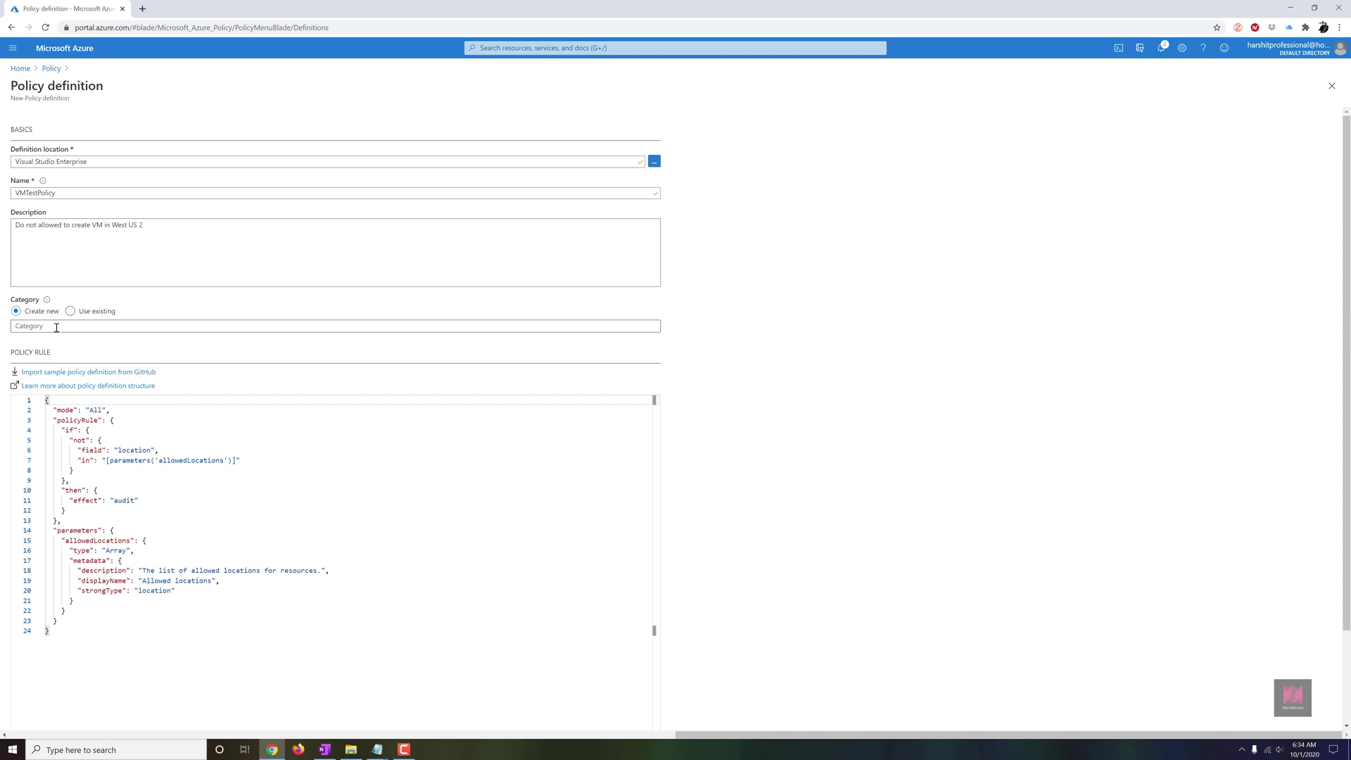
click(57, 327)
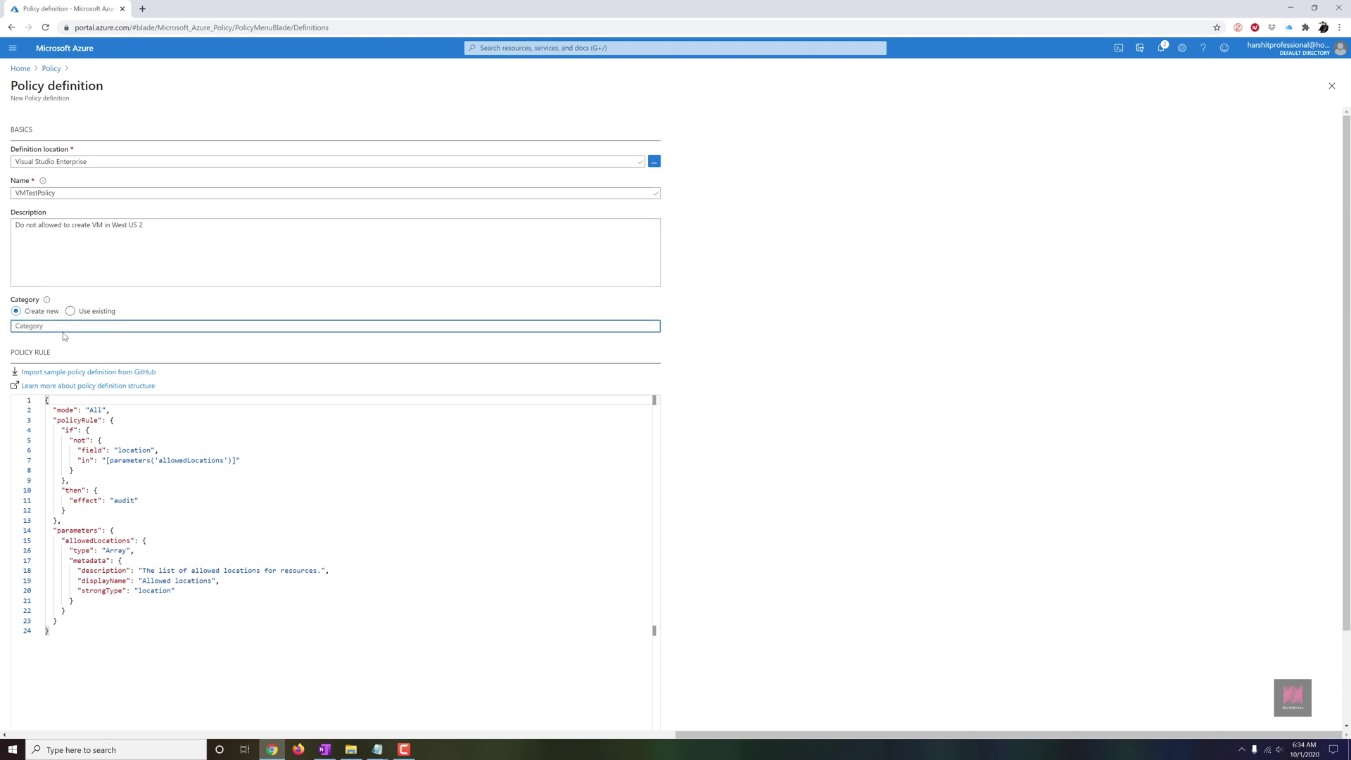
click(71, 311)
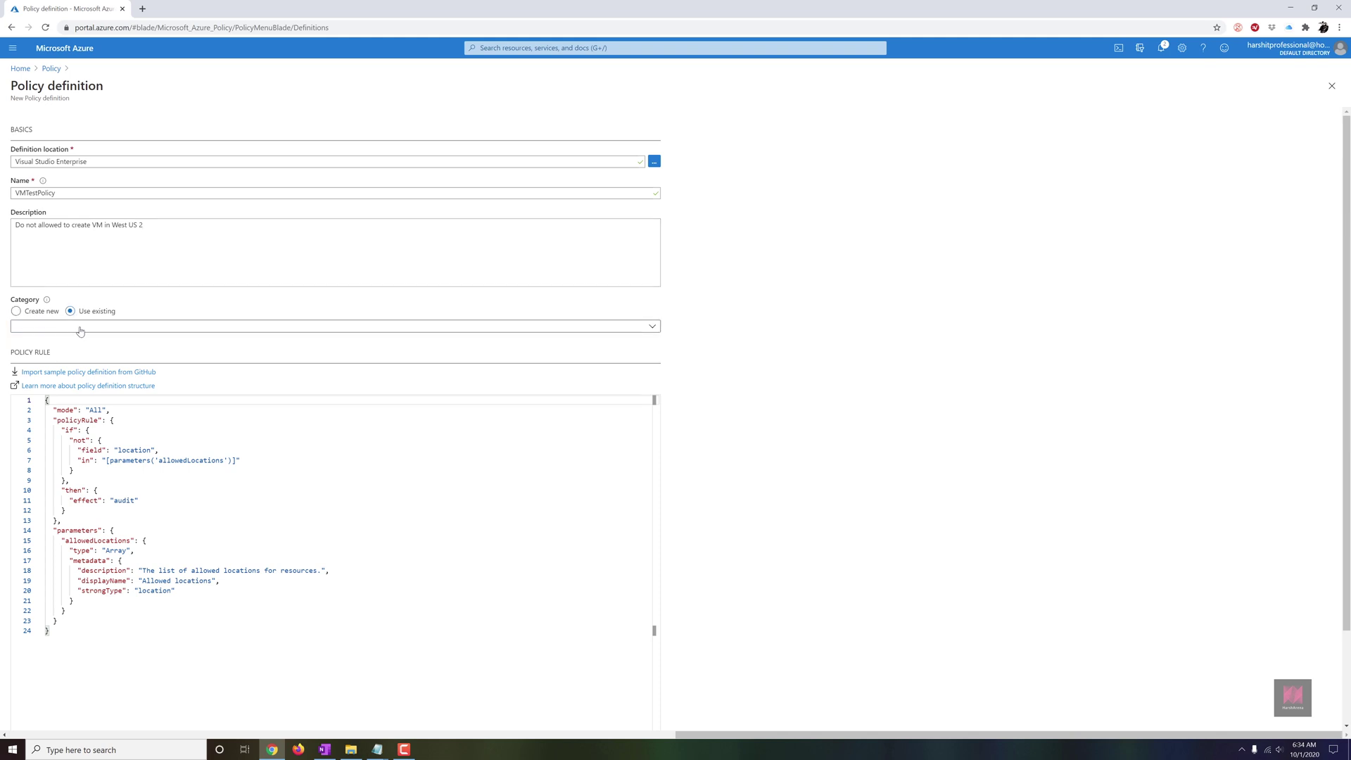
click(80, 329)
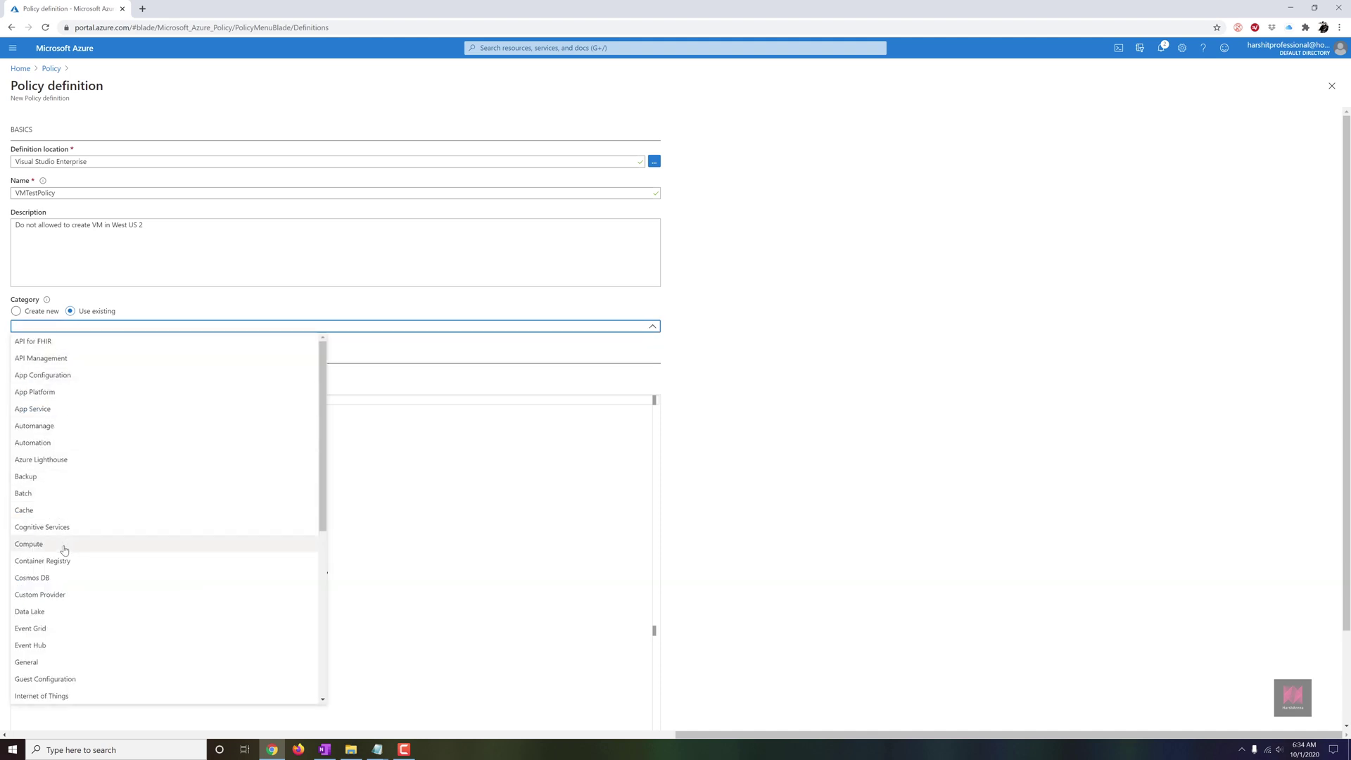
scroll(46, 485, down, 3)
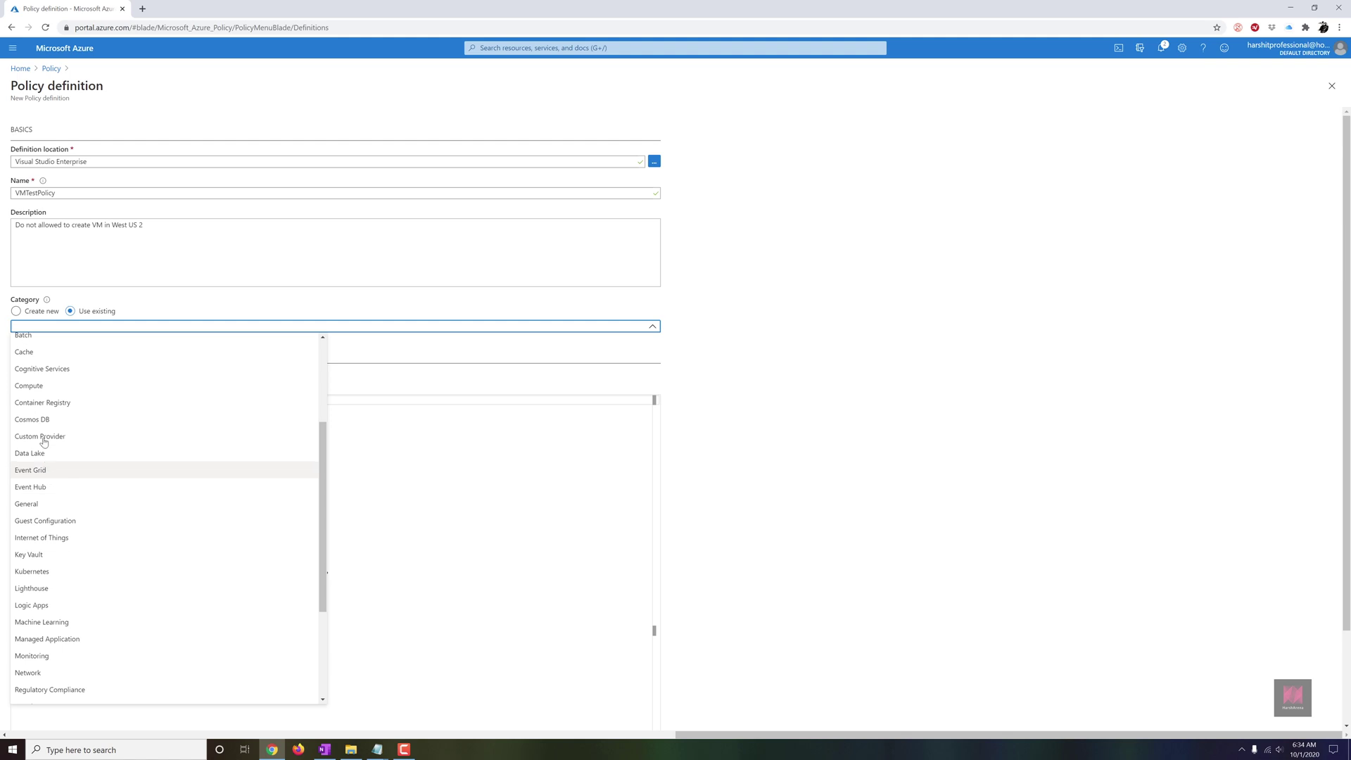
click(50, 392)
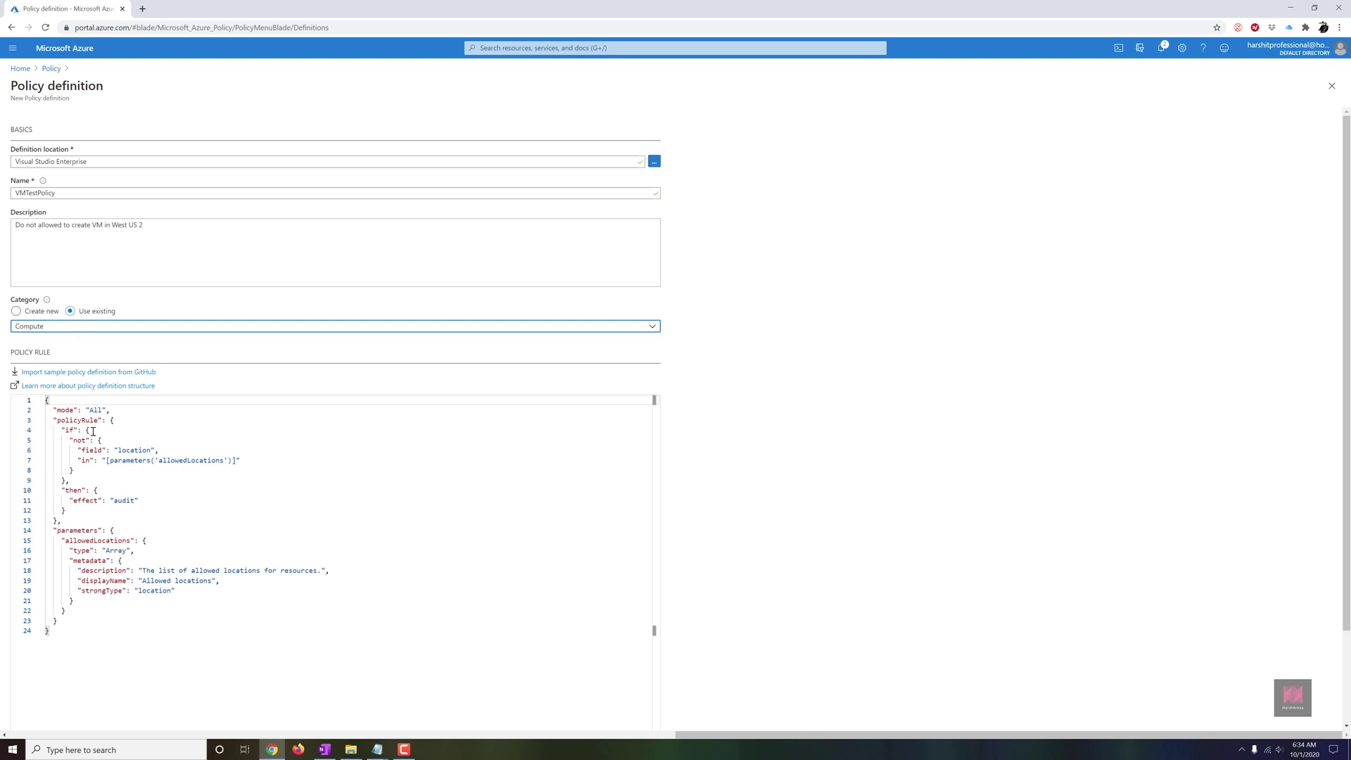
Highlight the entire default JSON policy rule of the new definition for review
click(46, 402)
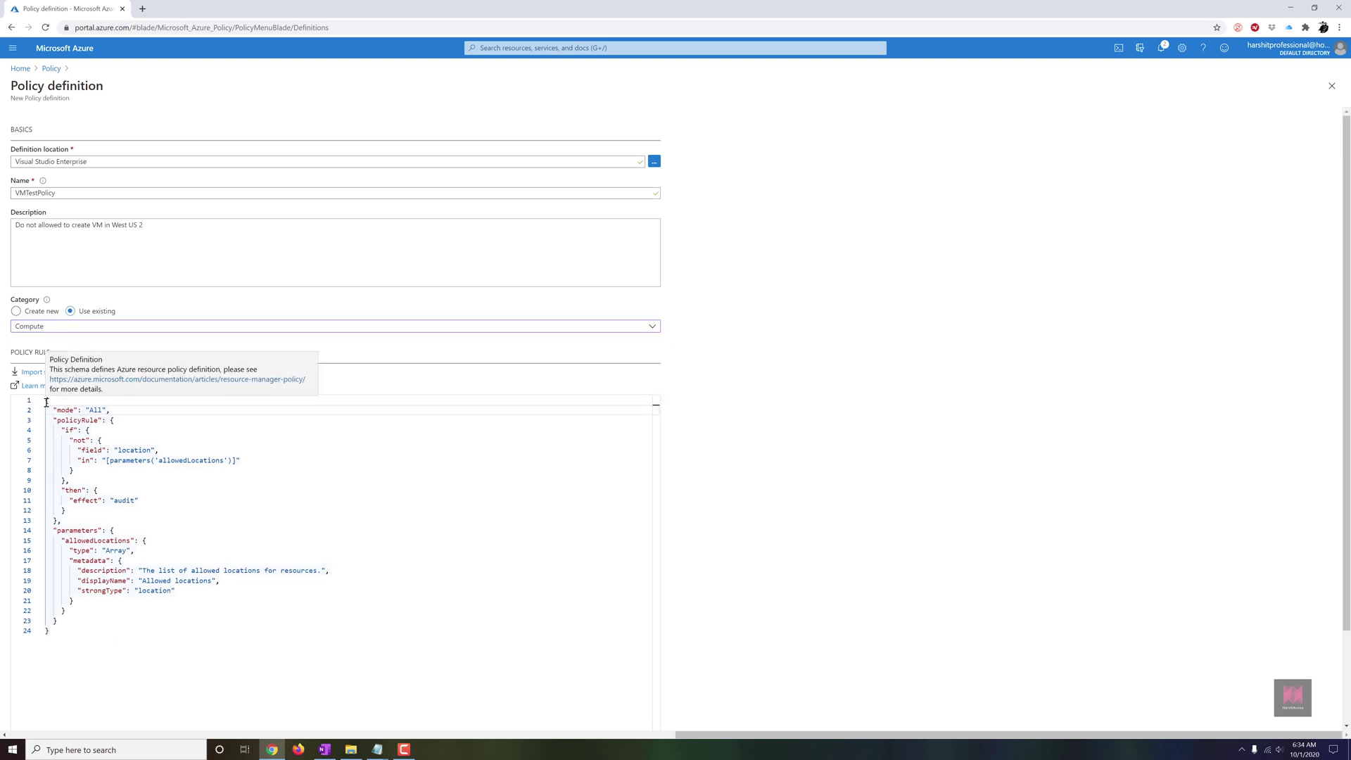
drag(47, 402, 76, 642)
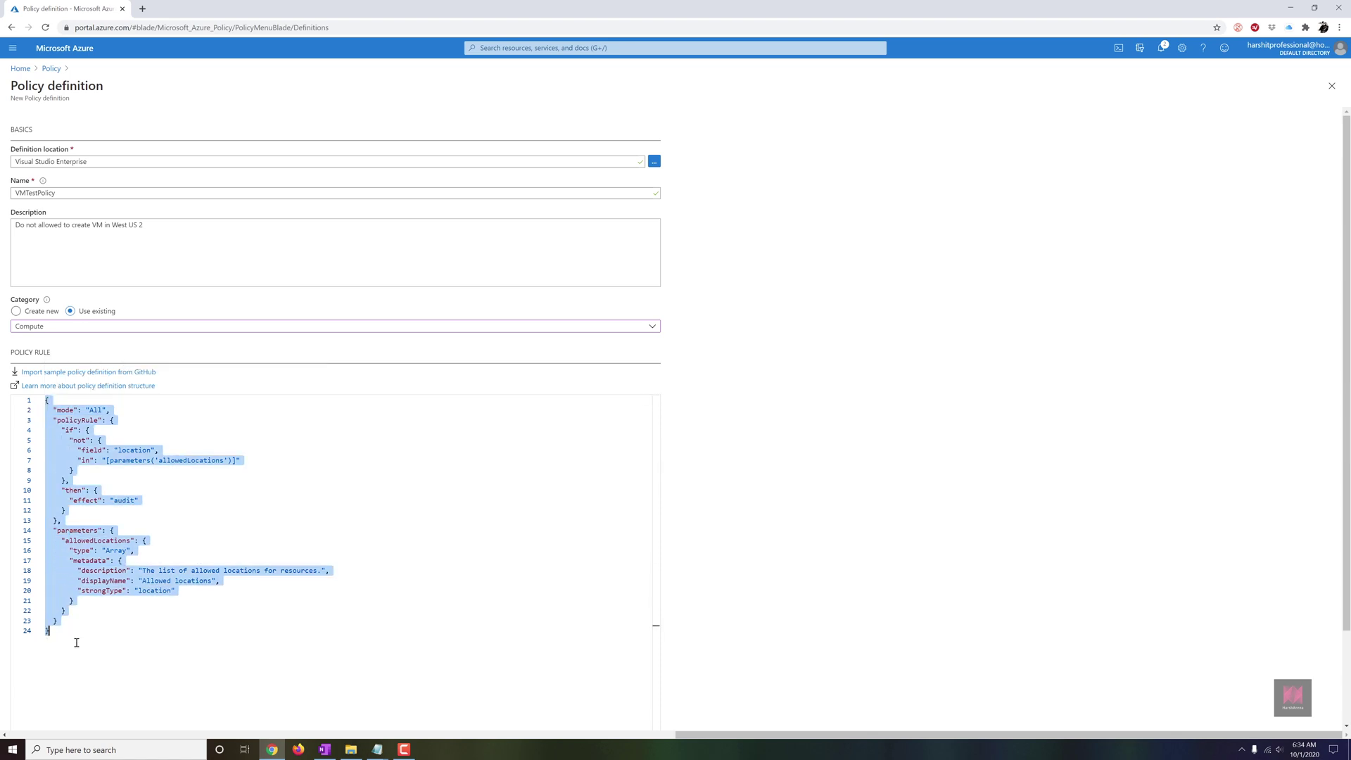
click(104, 631)
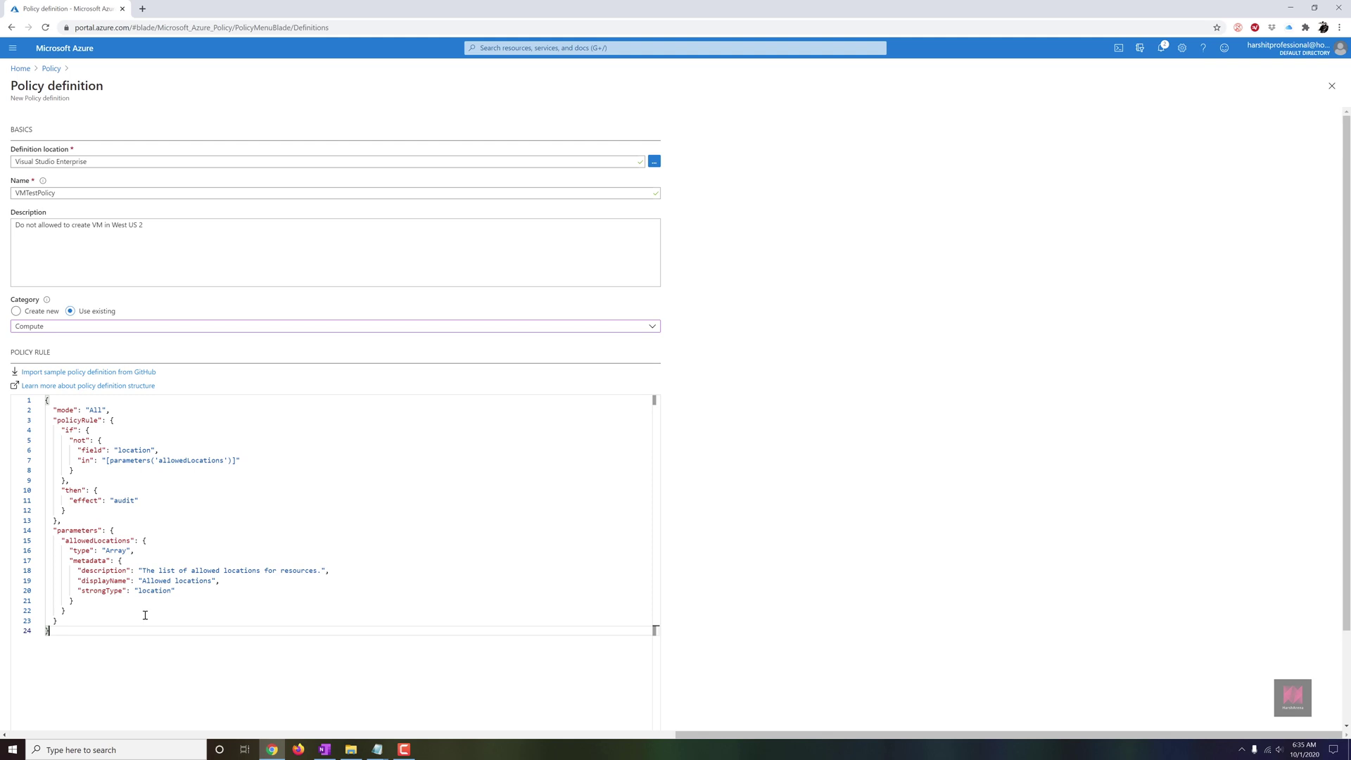
Open the sample policy definitions on GitHub and read through the azure-policy repository's README
click(140, 378)
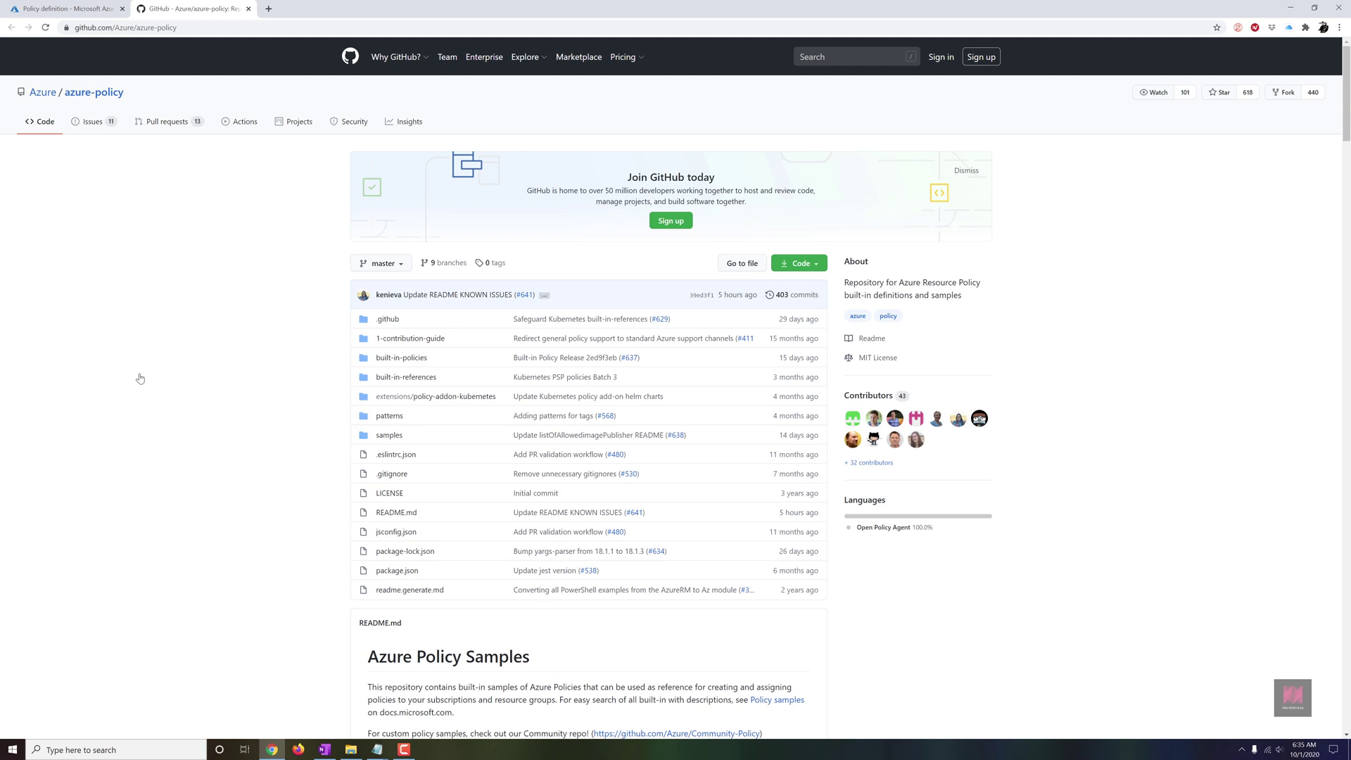
scroll(208, 399, down, 6)
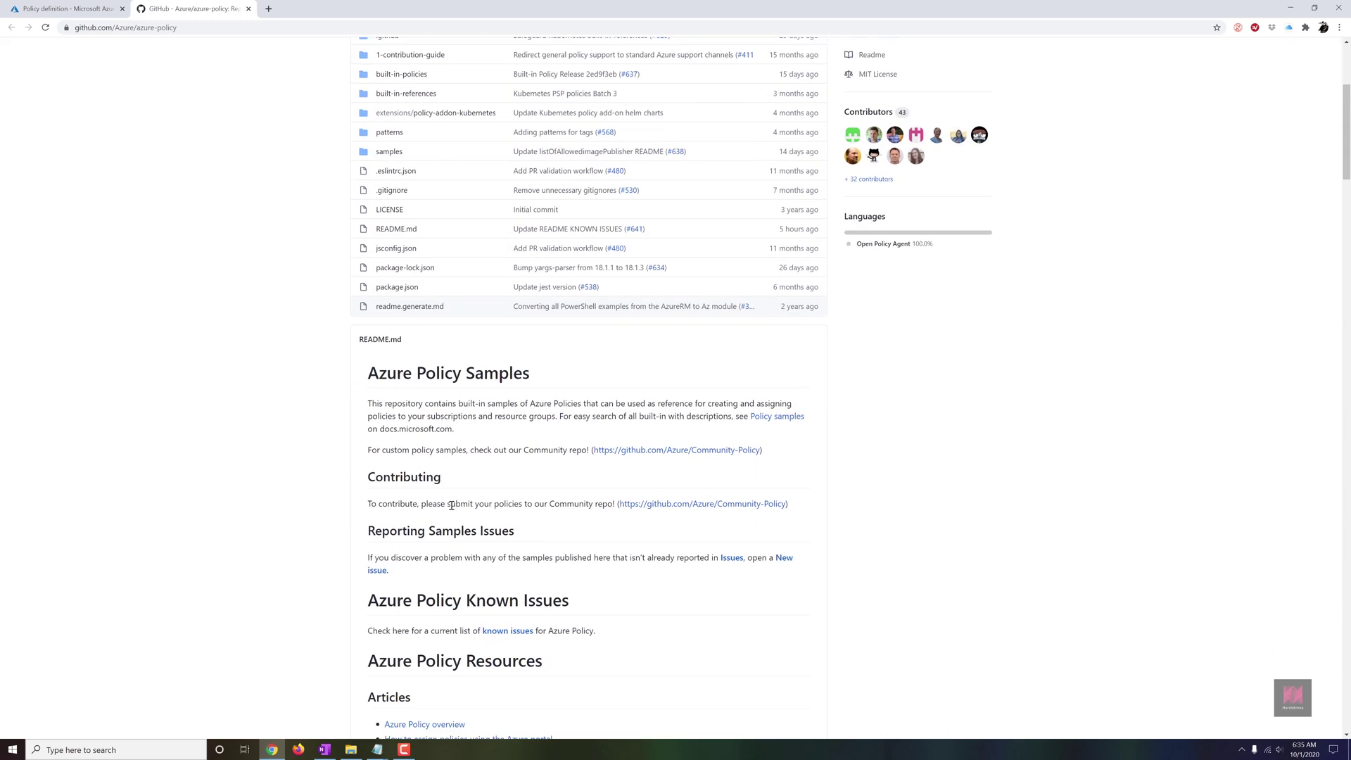
scroll(451, 506, down, 7)
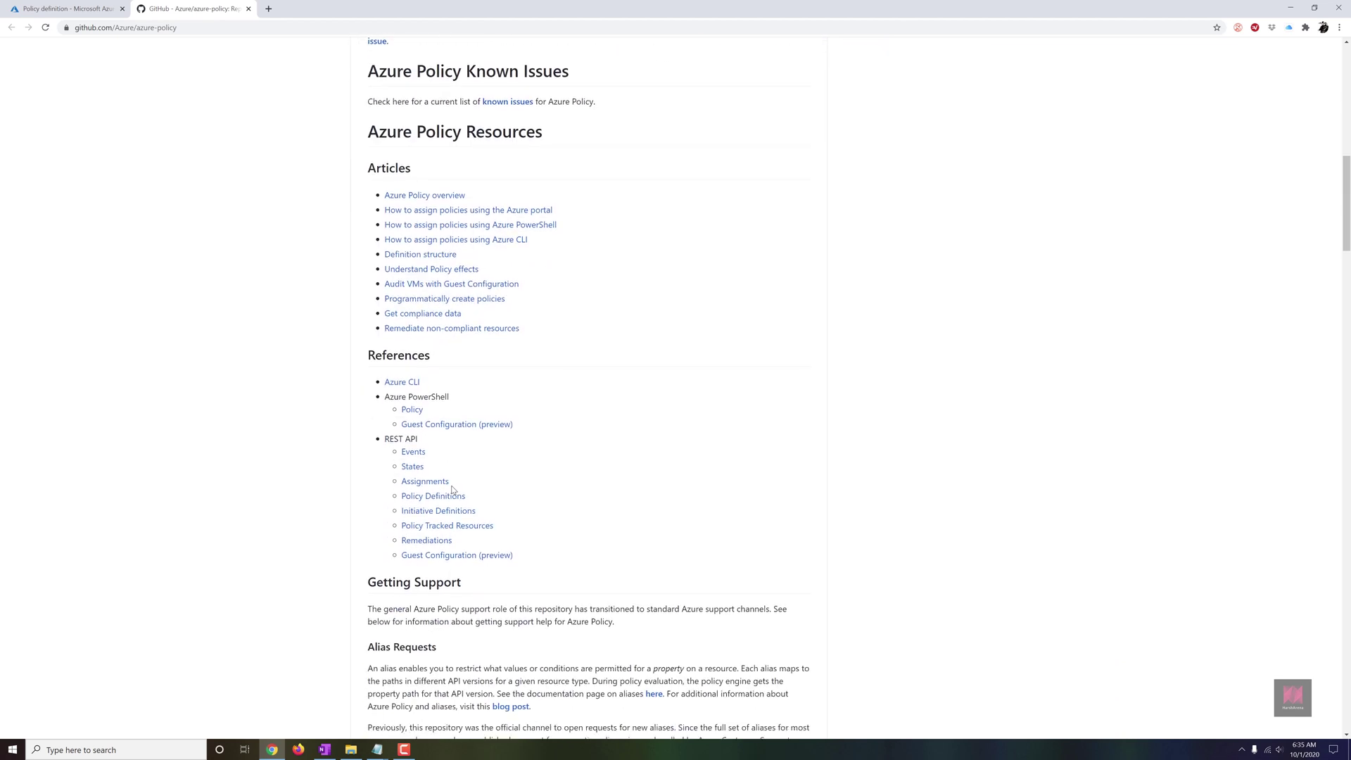
scroll(452, 484, down, 6)
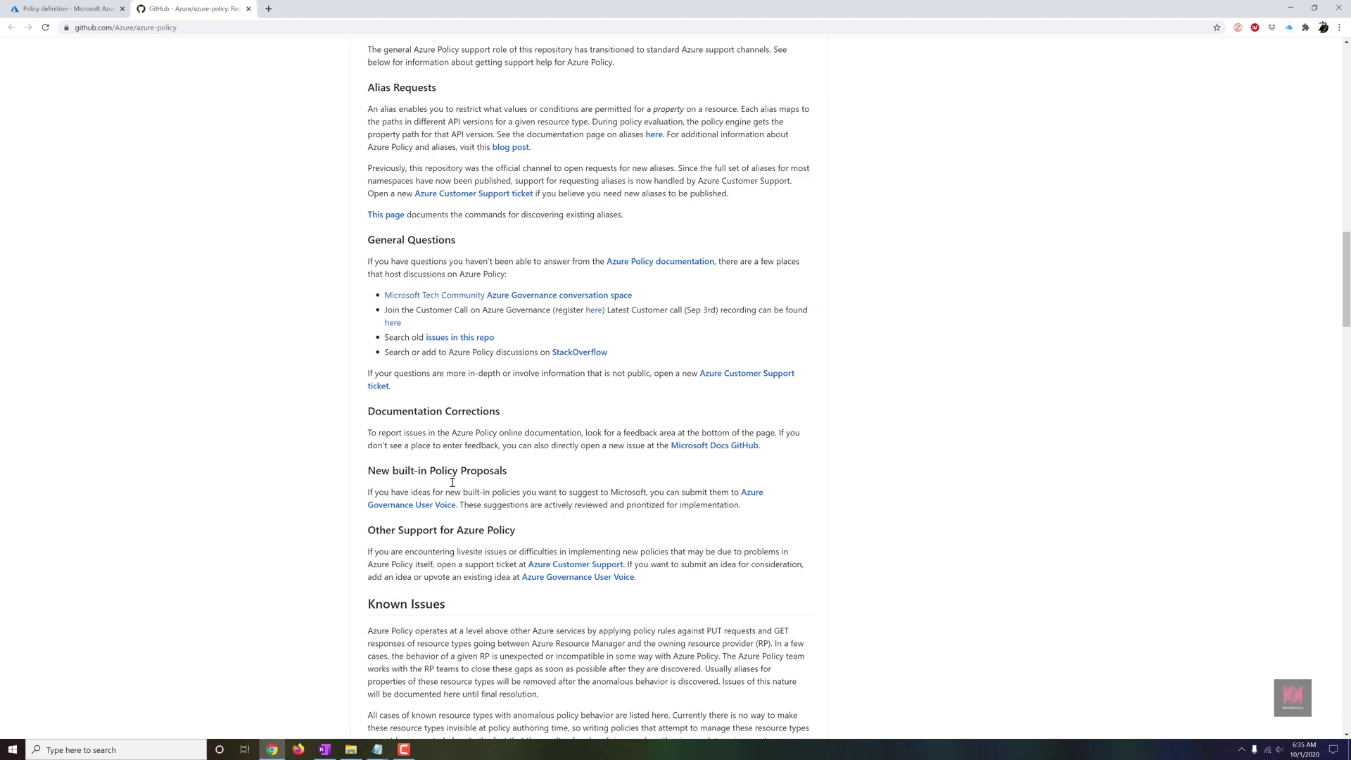
scroll(453, 483, down, 2)
scroll(452, 483, up, 8)
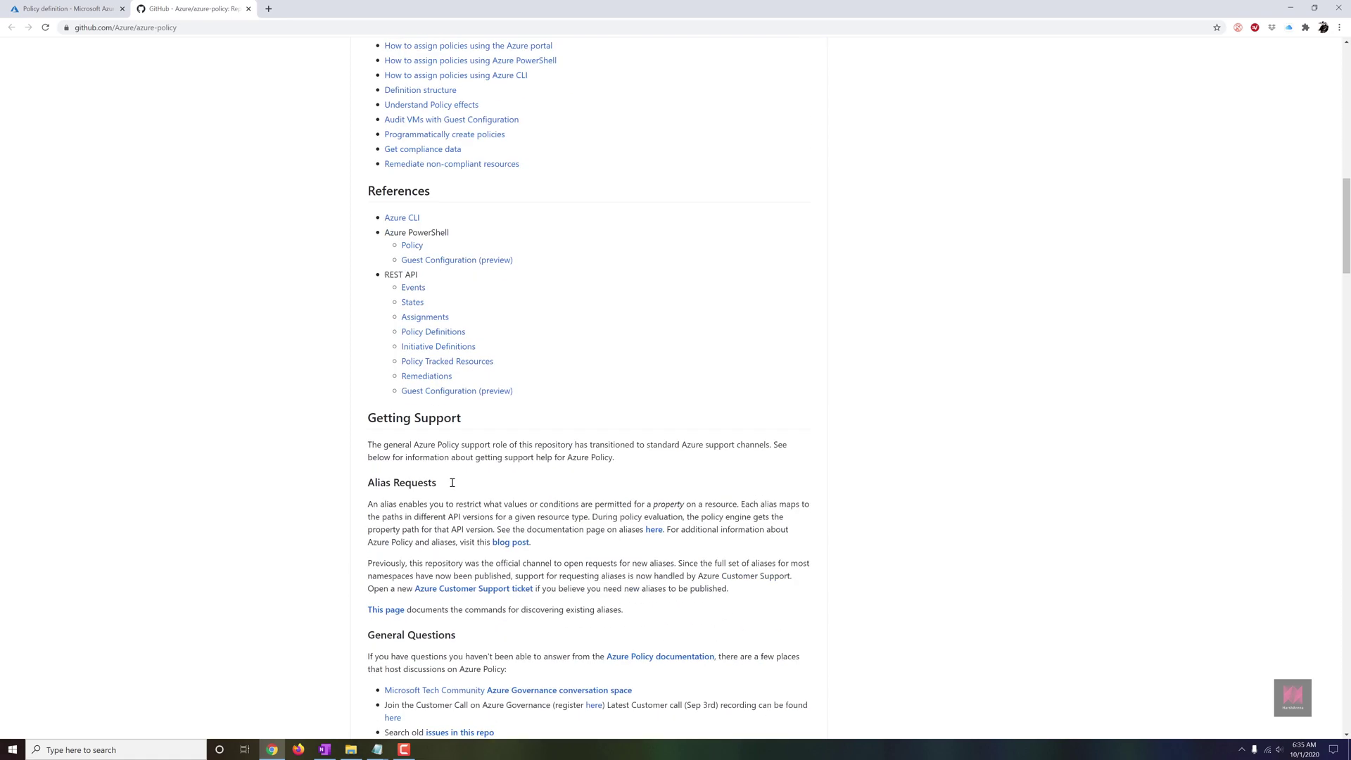
scroll(452, 483, up, 15)
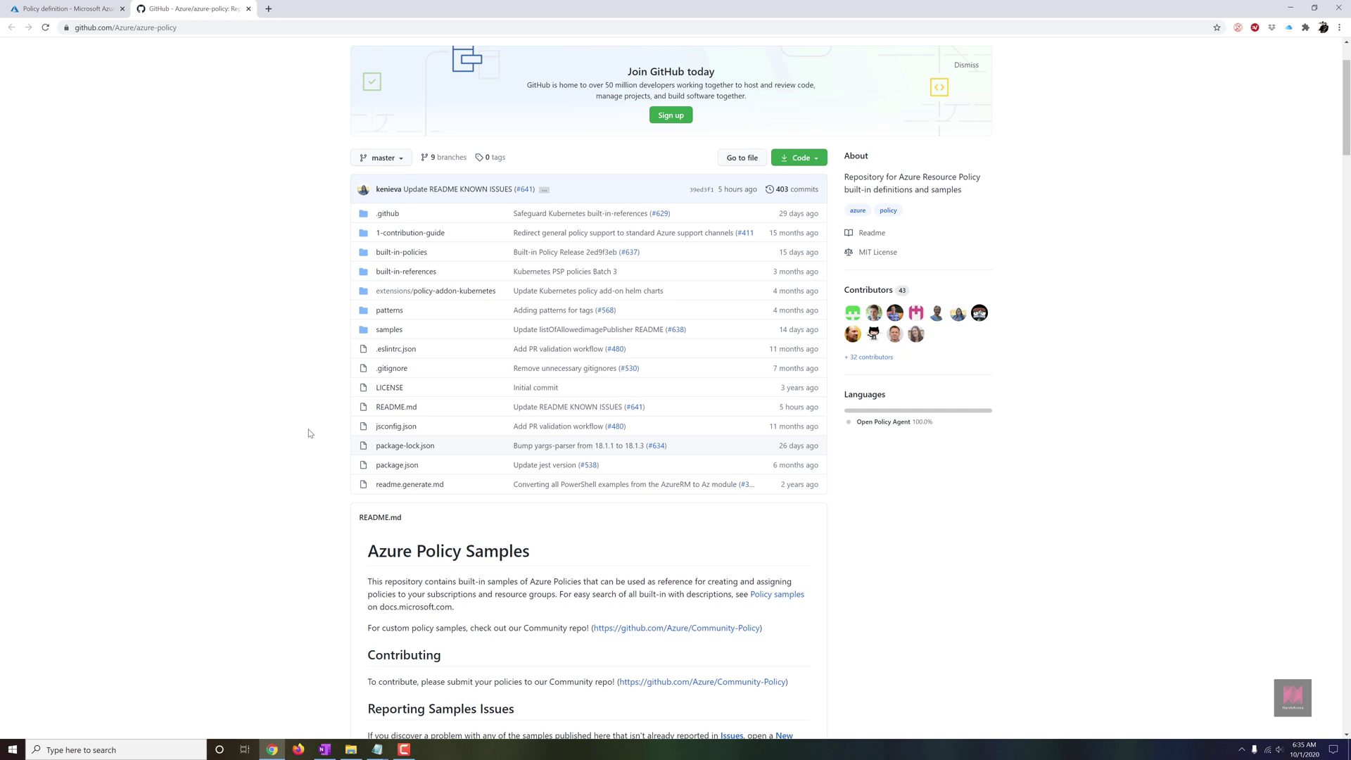
Open the custom-image-from-rg sample in the repository's samples/Compute folder and examine its PowerShell commands and policy files
click(399, 336)
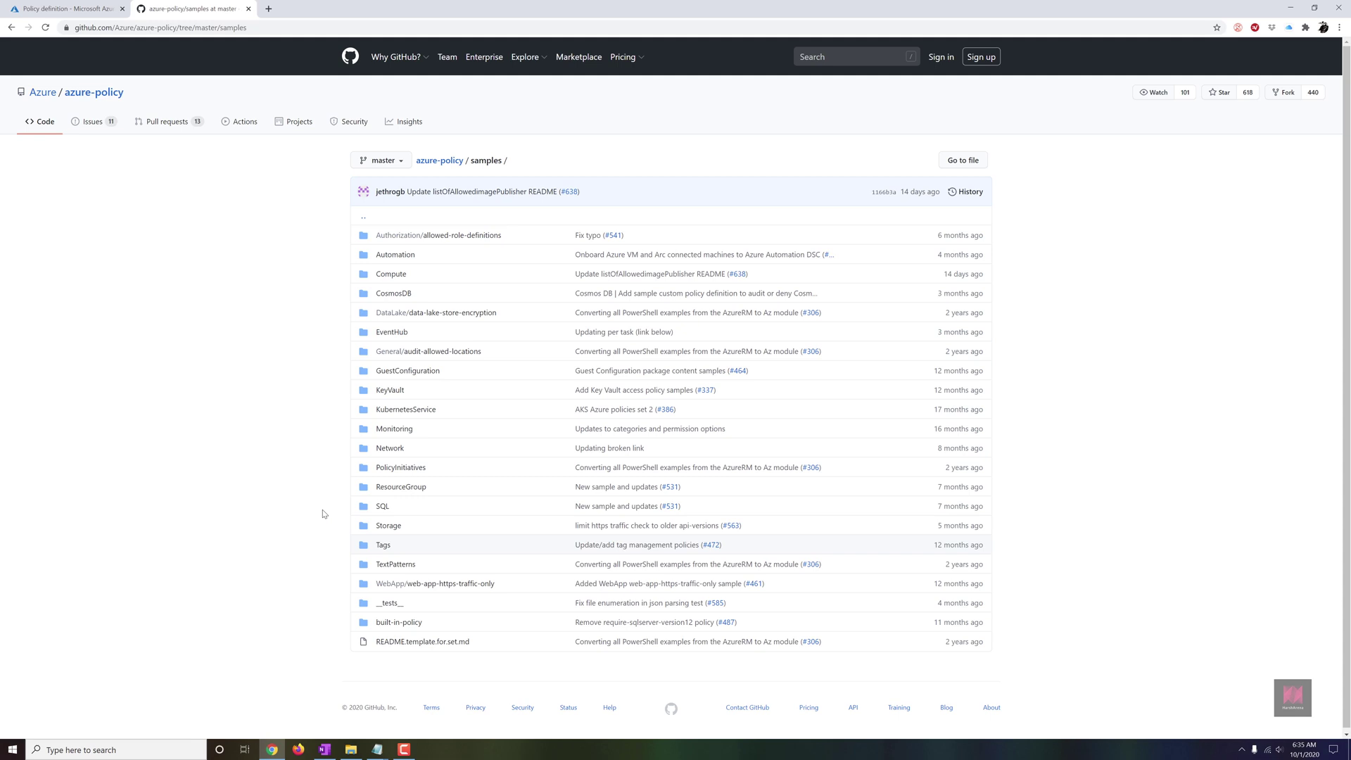
click(400, 279)
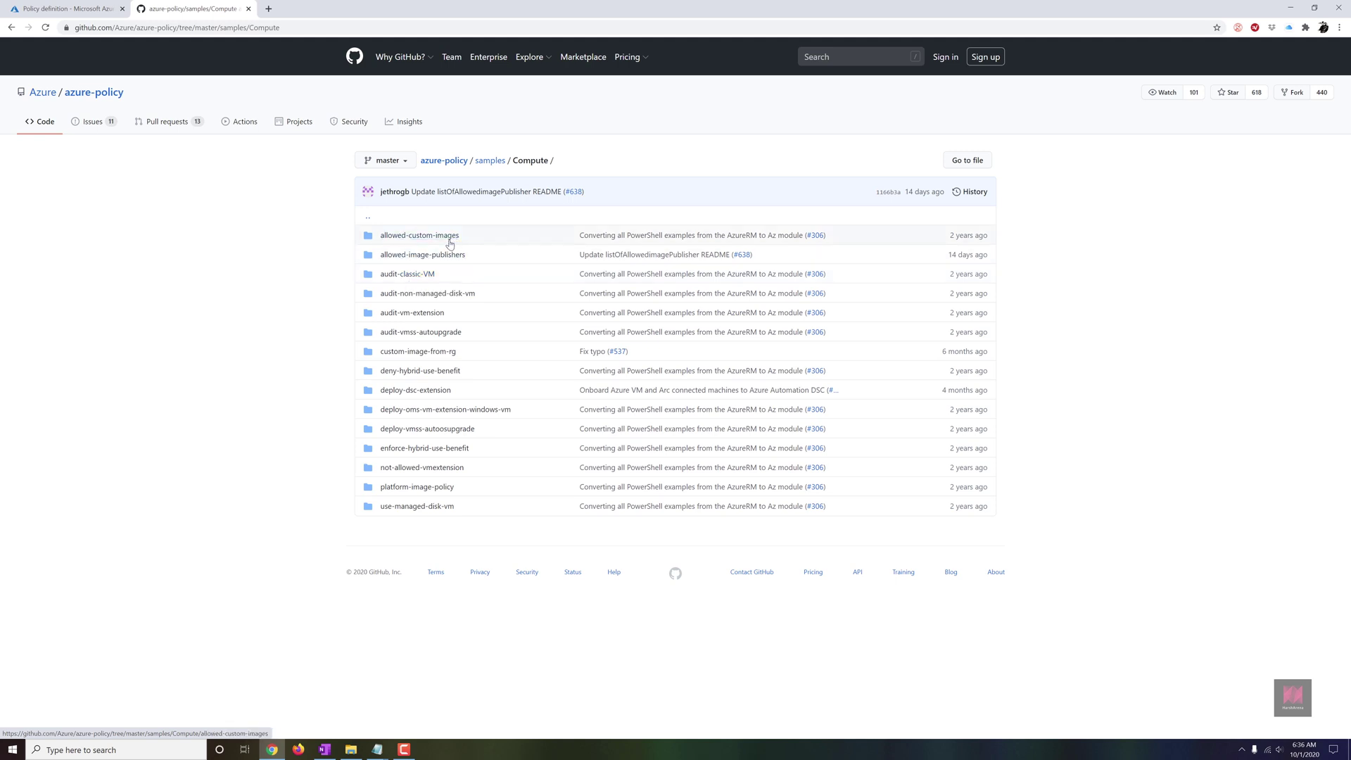
click(437, 357)
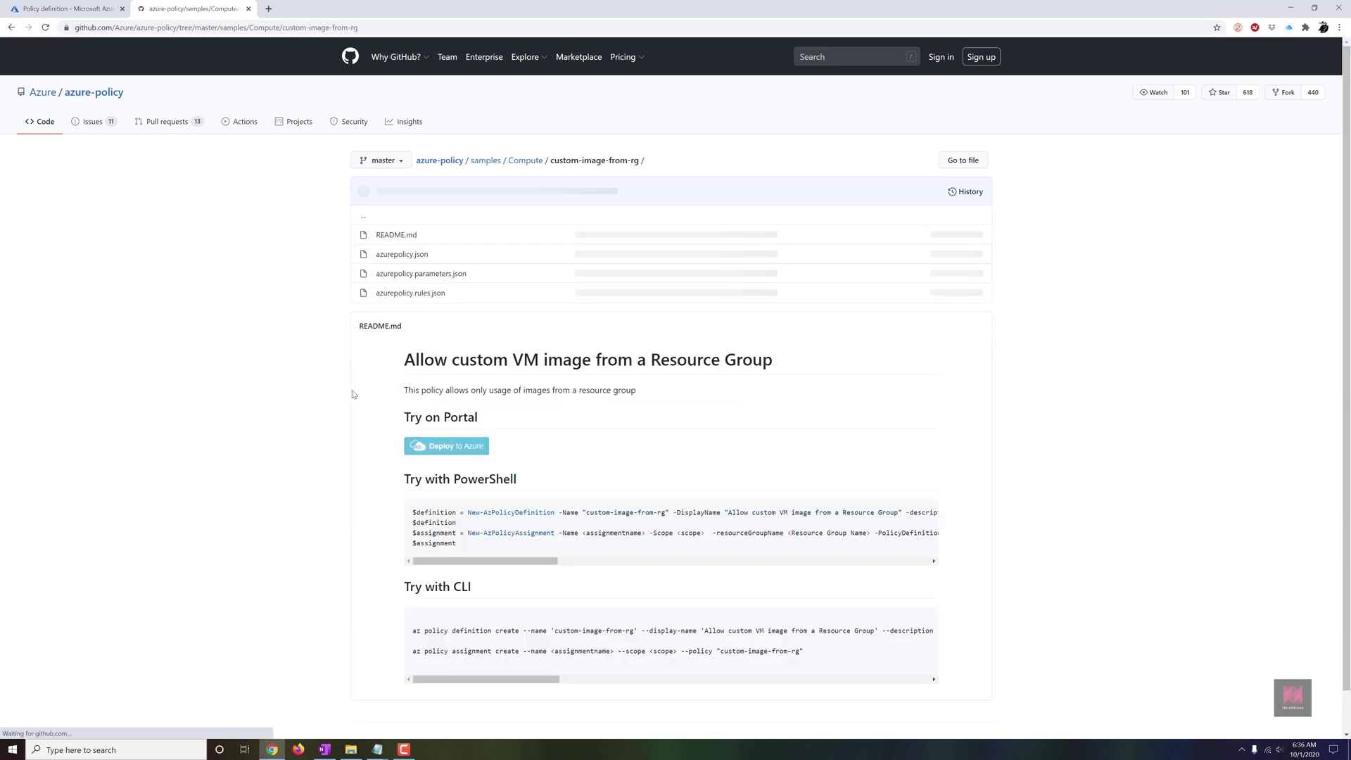
scroll(522, 493, down, 1)
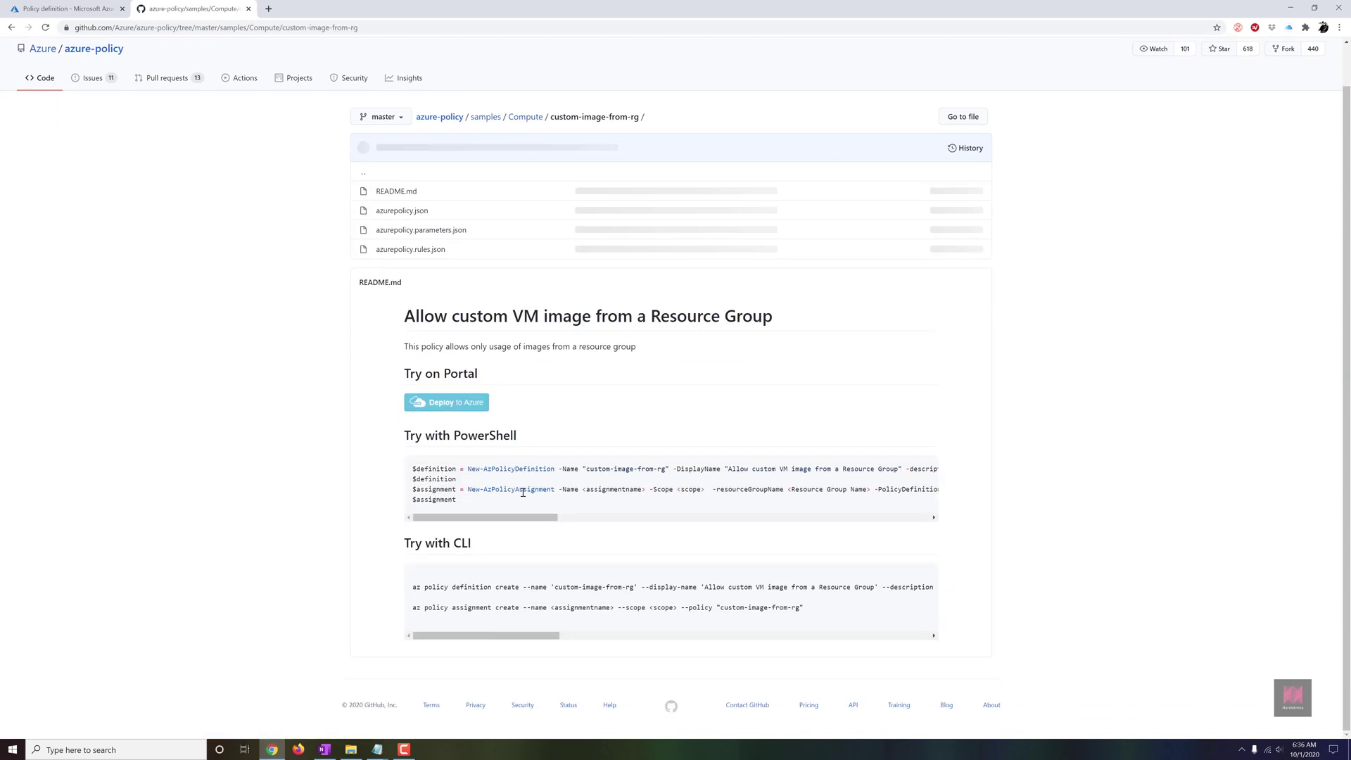
drag(470, 506, 412, 466)
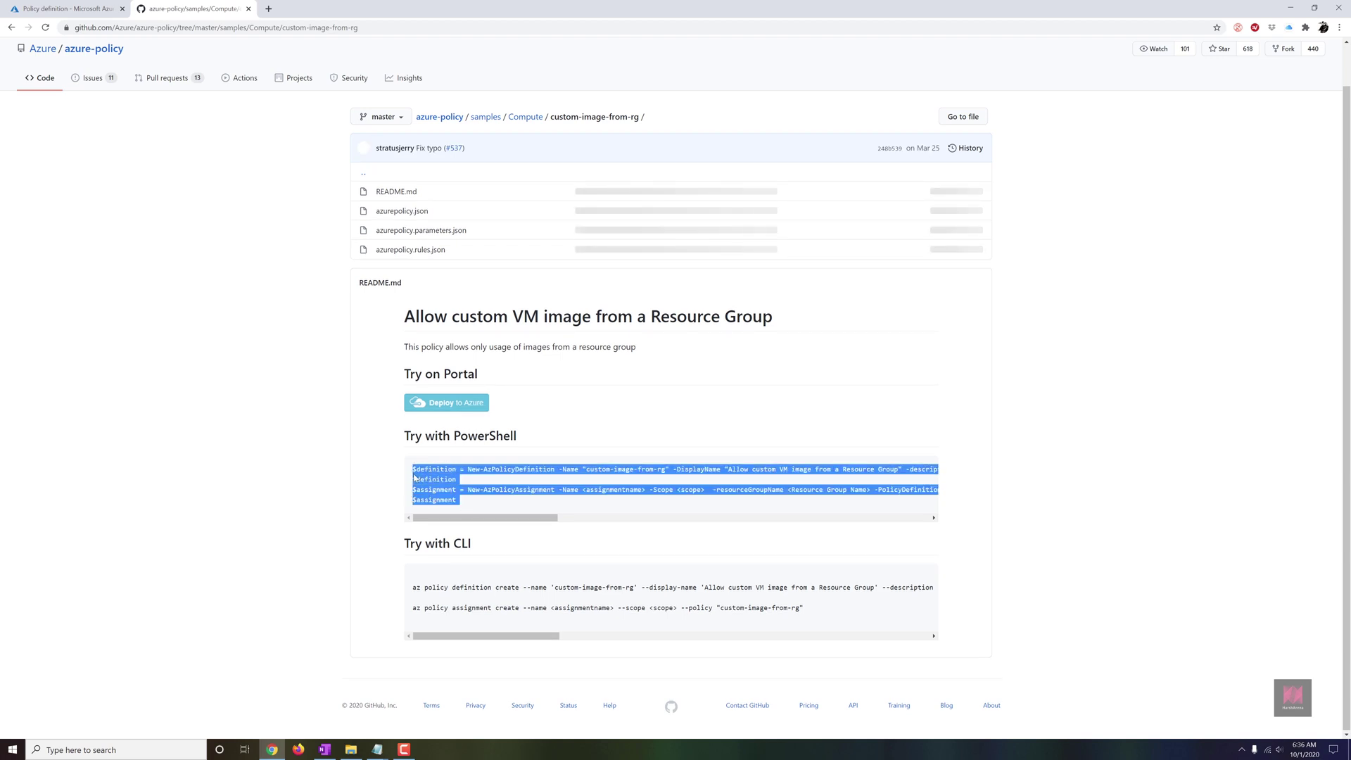
click(501, 490)
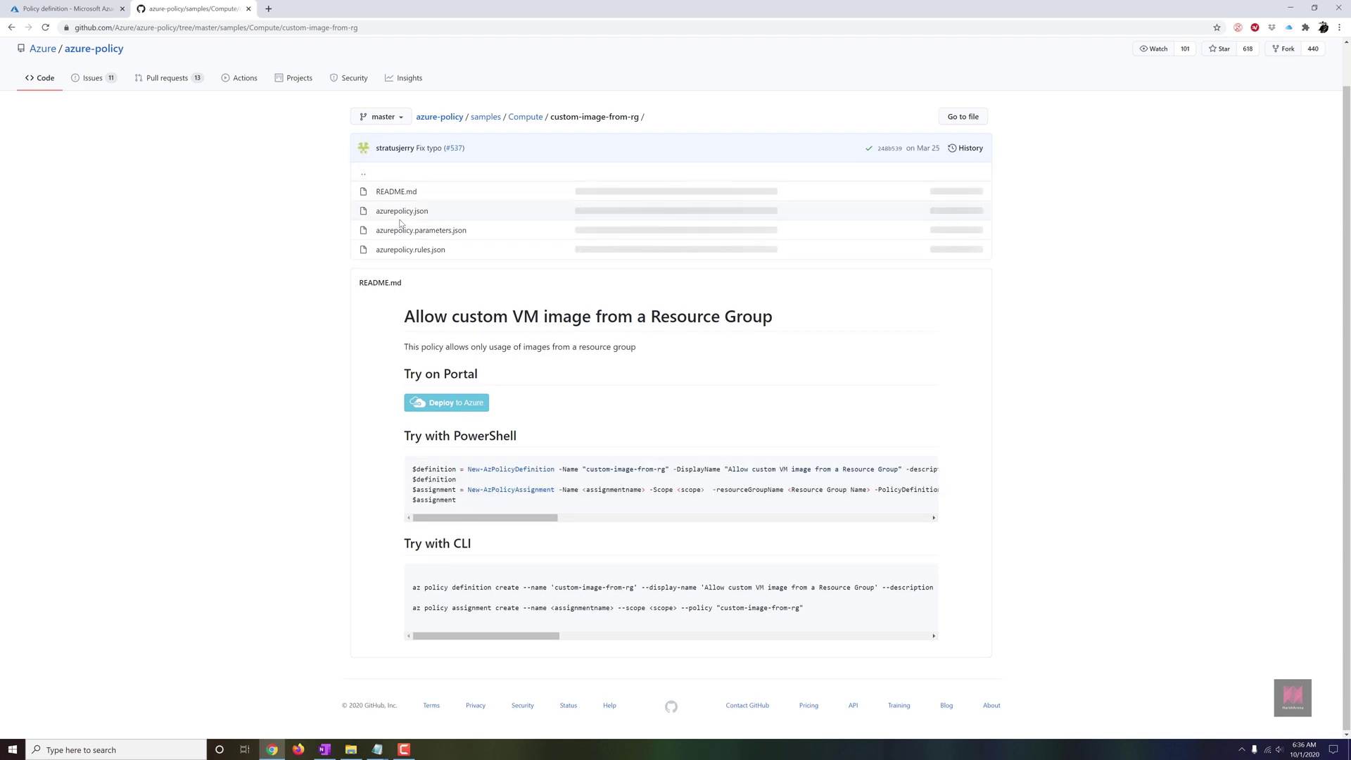
click(11, 28)
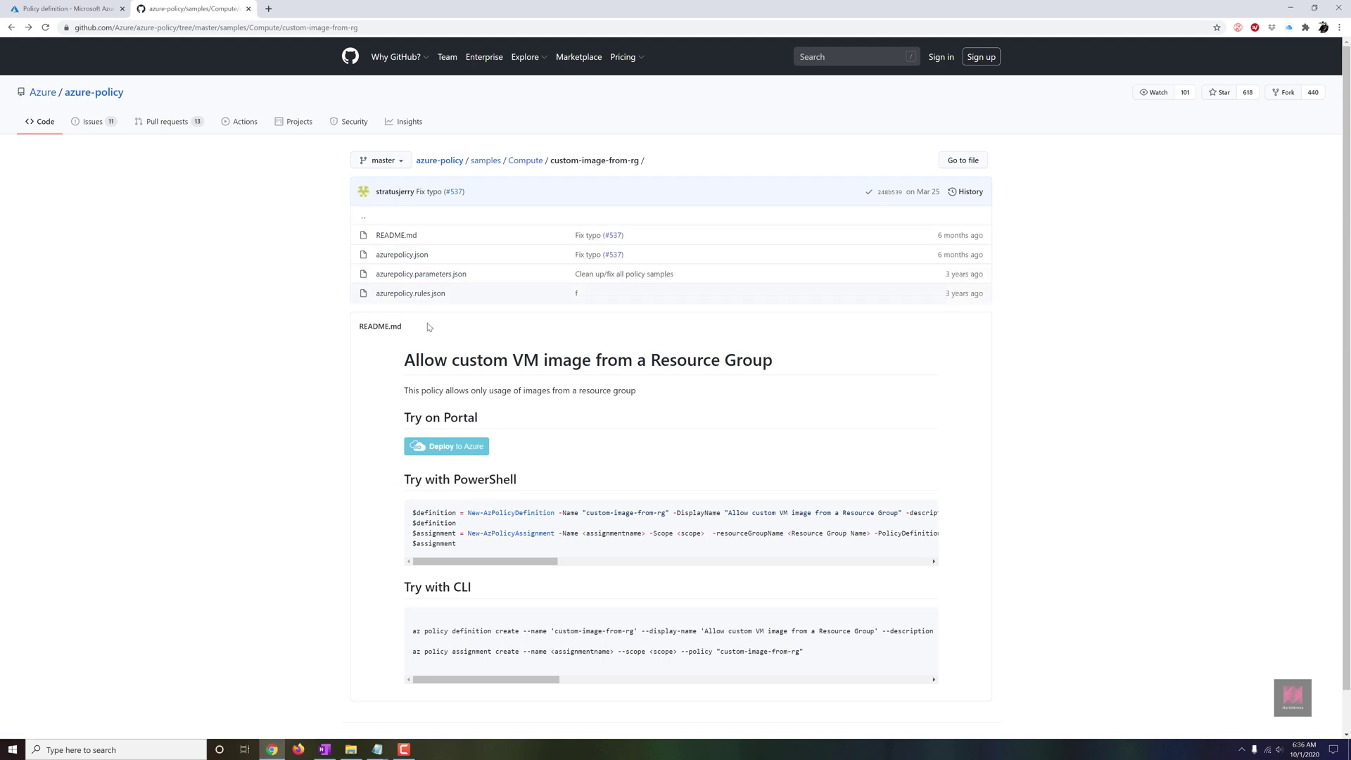
From the Compute samples, open deploy-oms-vm-extension-windows-vm and read through its azurepolicy.rules.json file
click(539, 164)
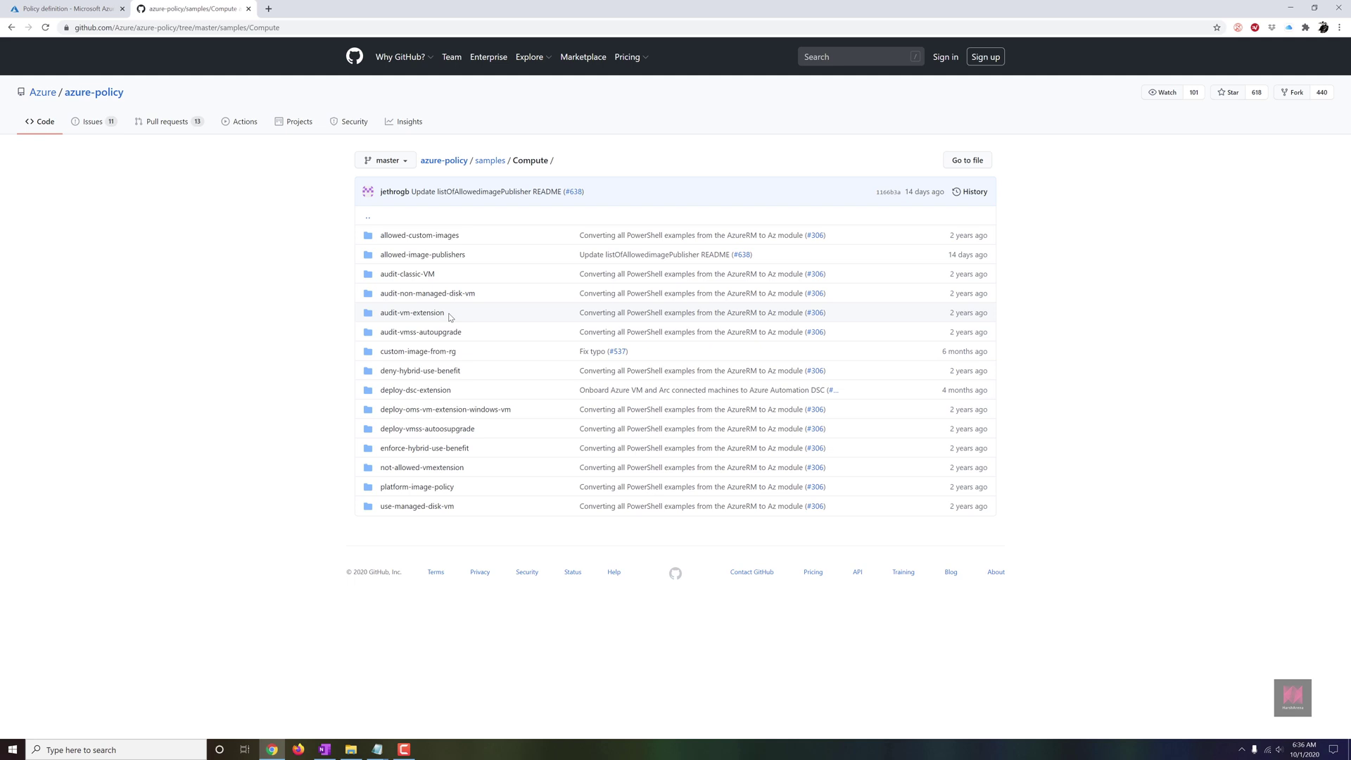
click(466, 411)
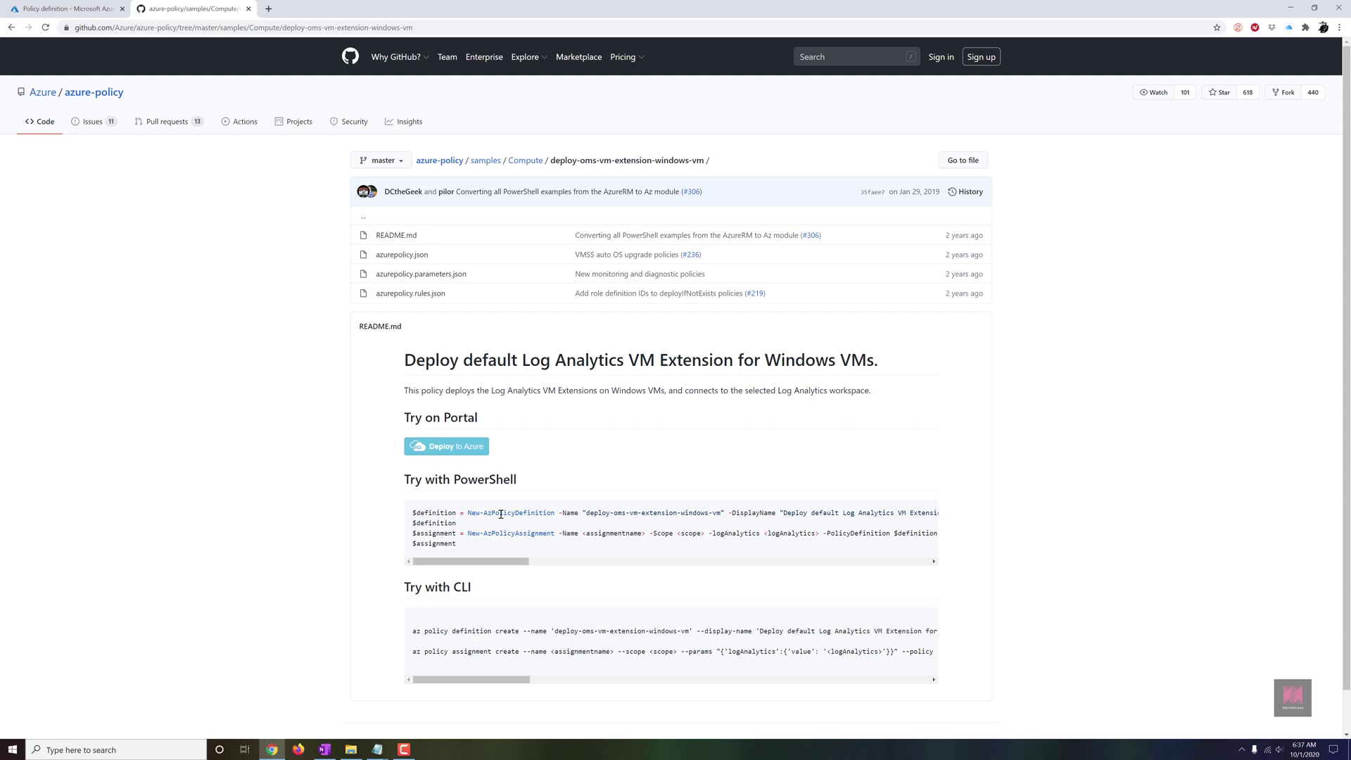
click(424, 300)
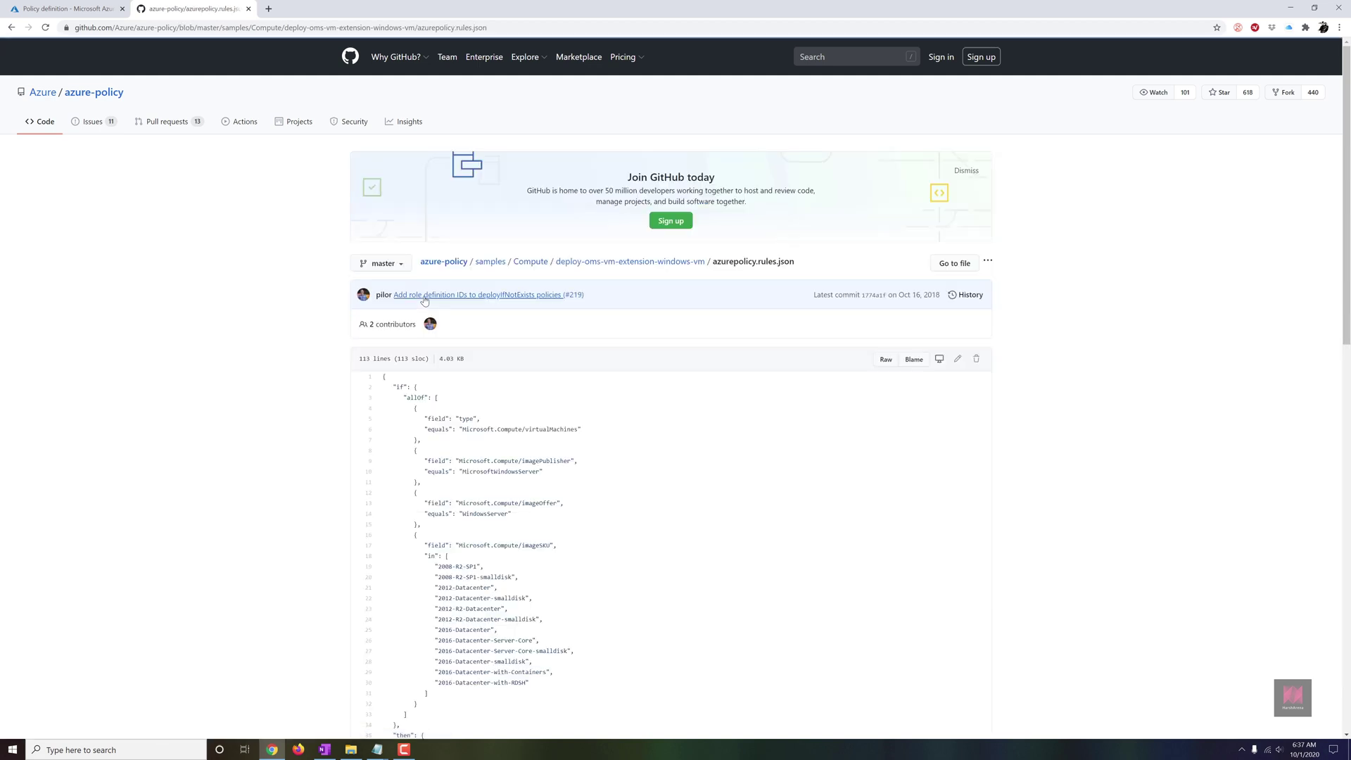
scroll(454, 440, down, 1)
scroll(455, 440, down, 5)
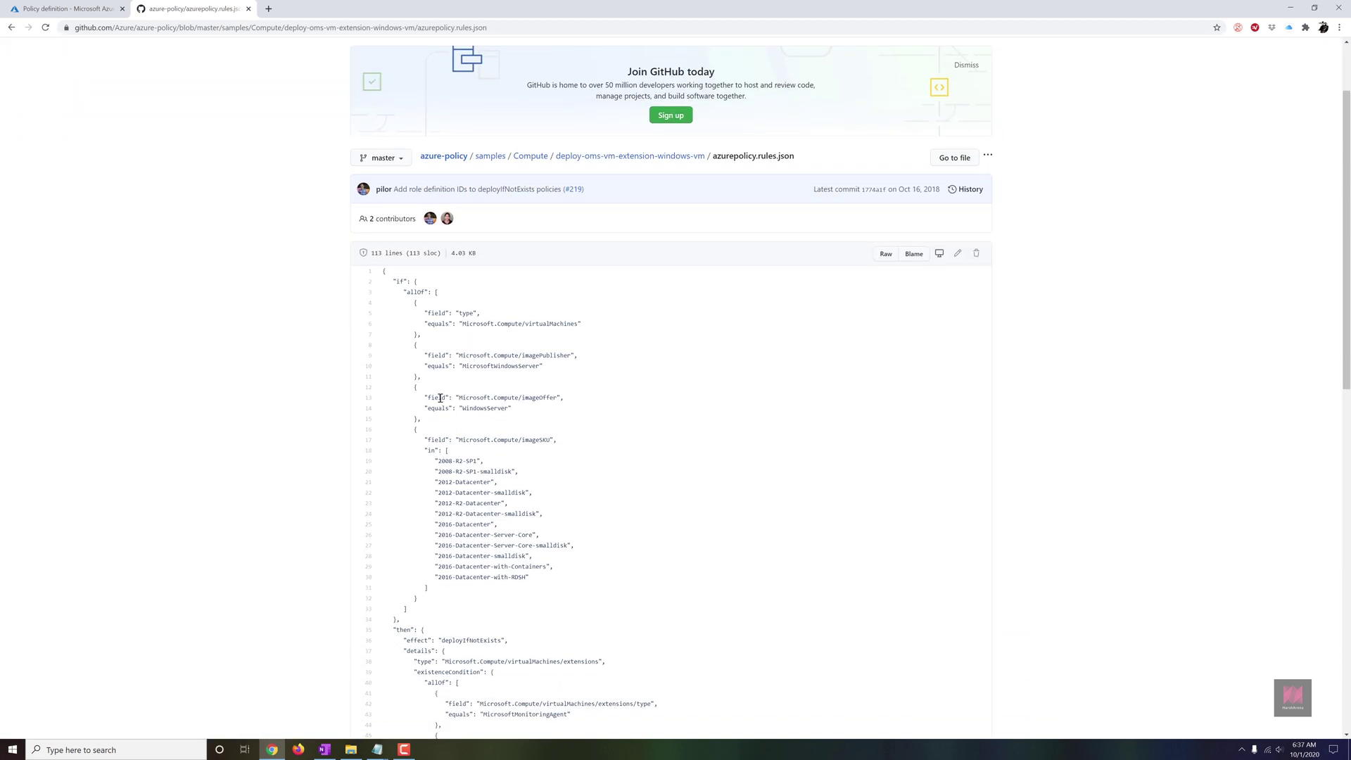
scroll(448, 345, down, 6)
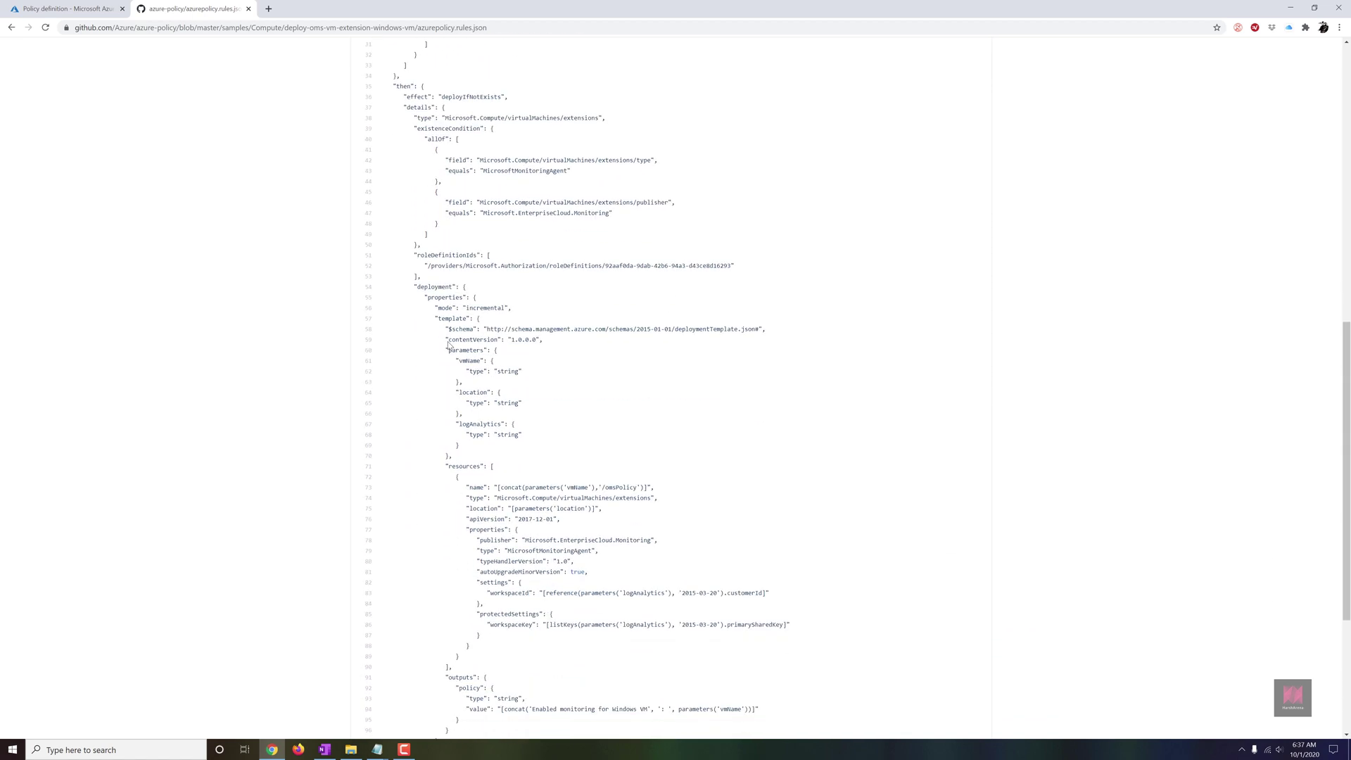
scroll(449, 345, up, 15)
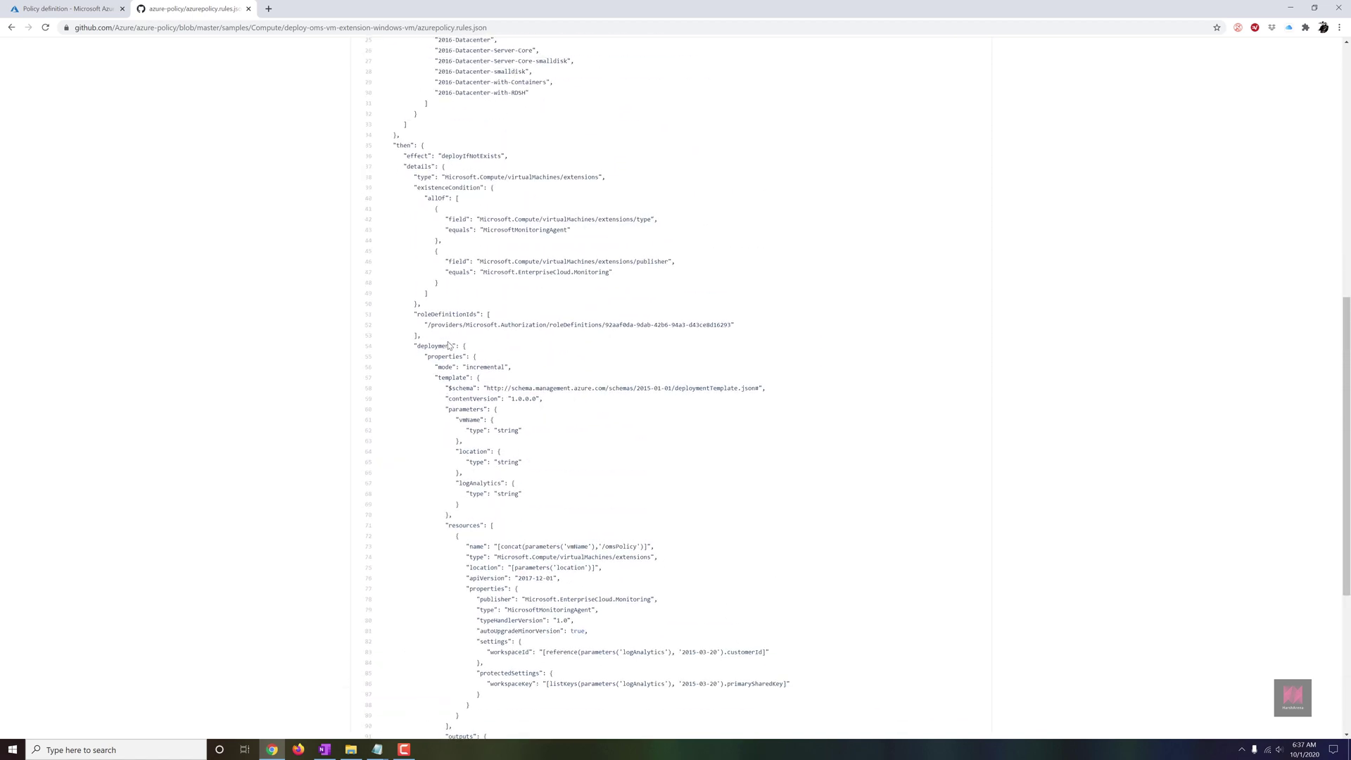
Compare the portal's default policy rule with the sample, and examine the strongType value in its azurepolicy.parameters.json file
click(91, 9)
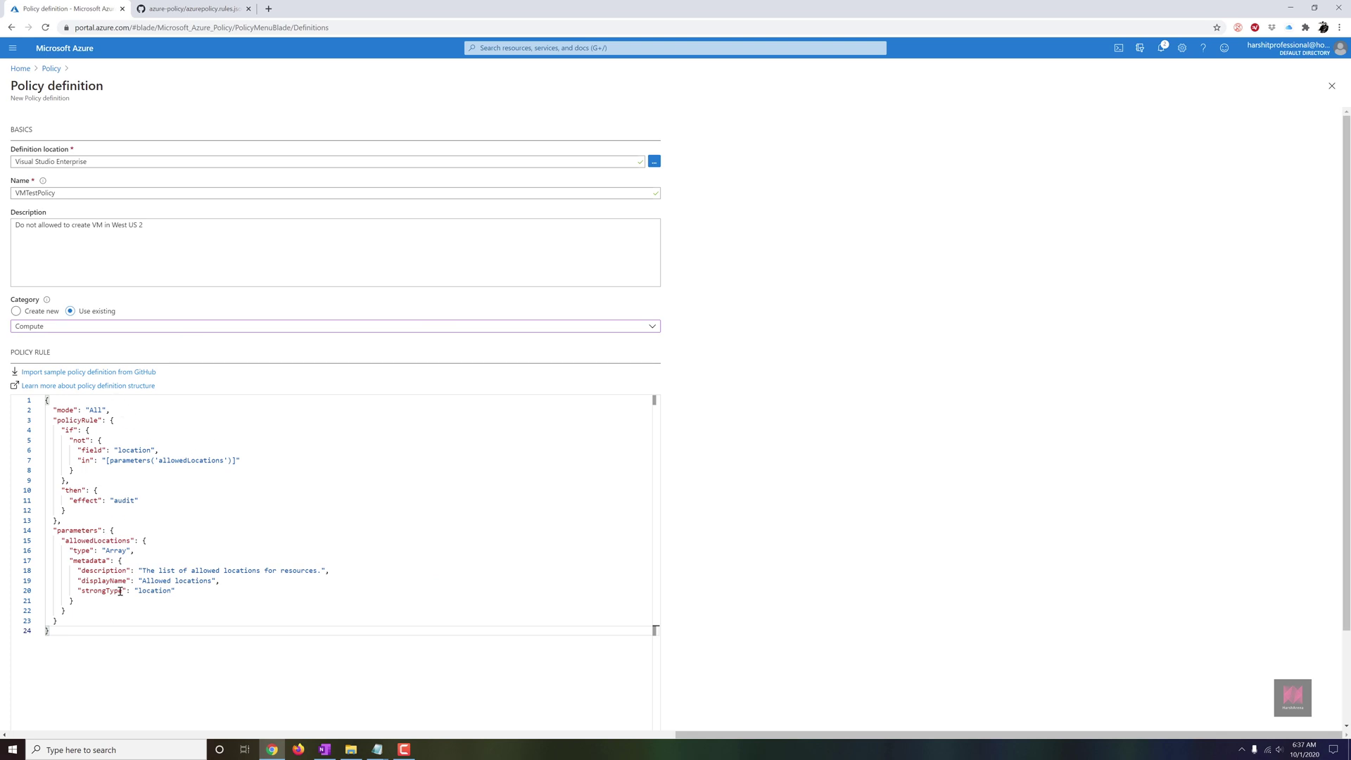
click(188, 9)
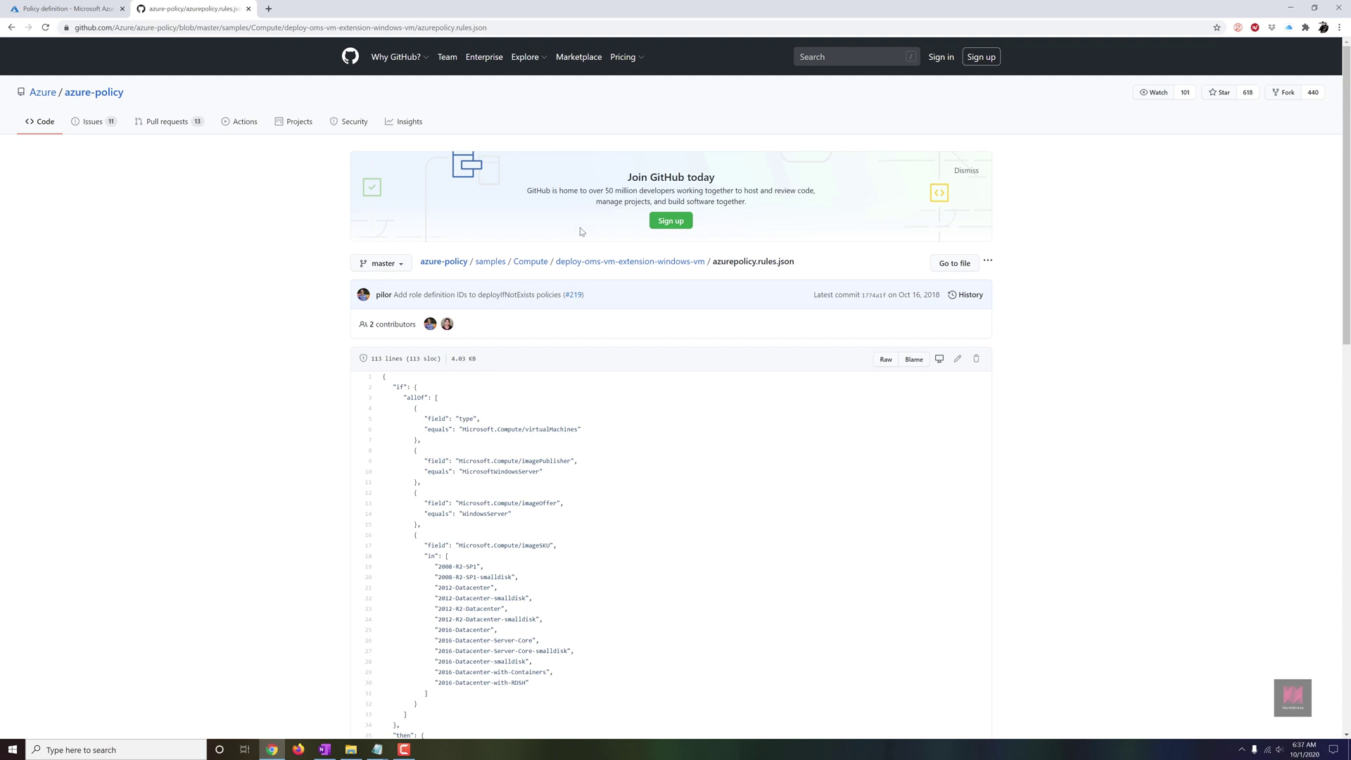
click(659, 263)
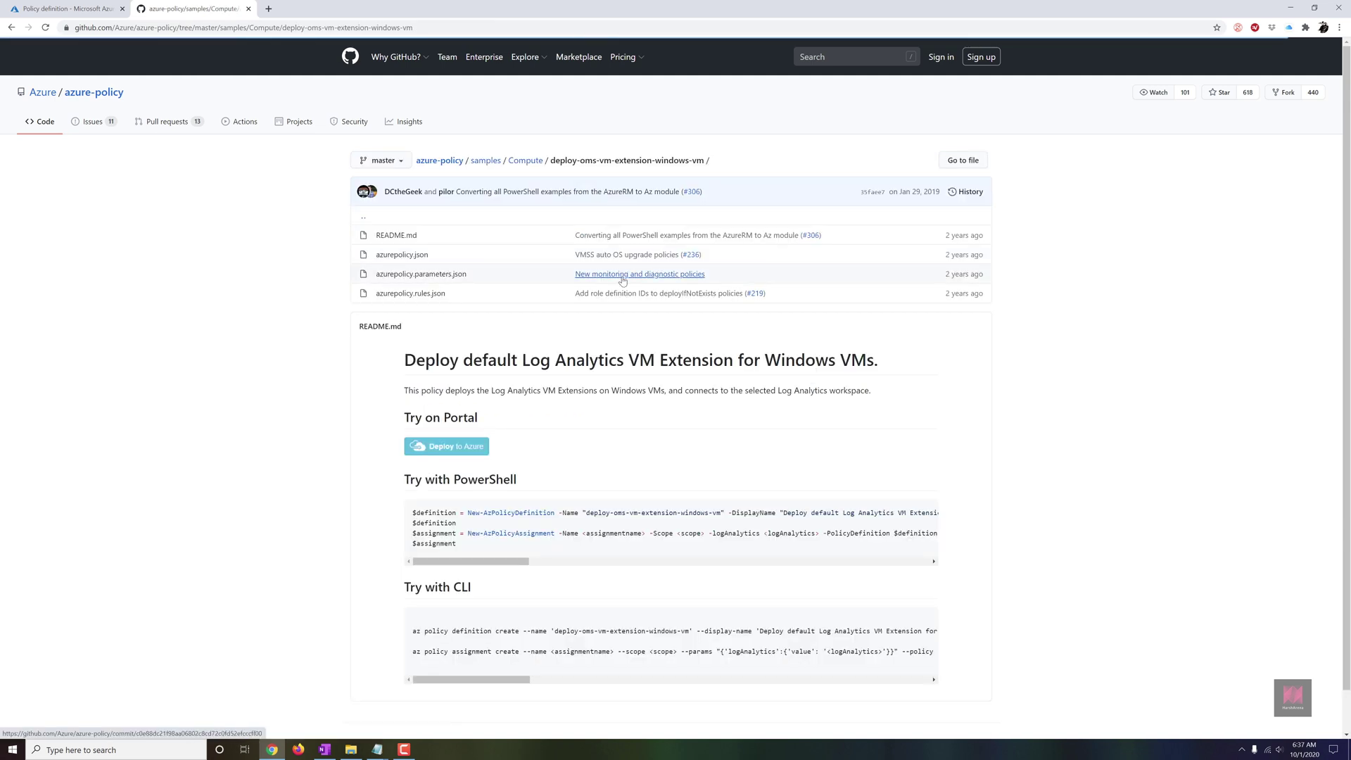
click(426, 275)
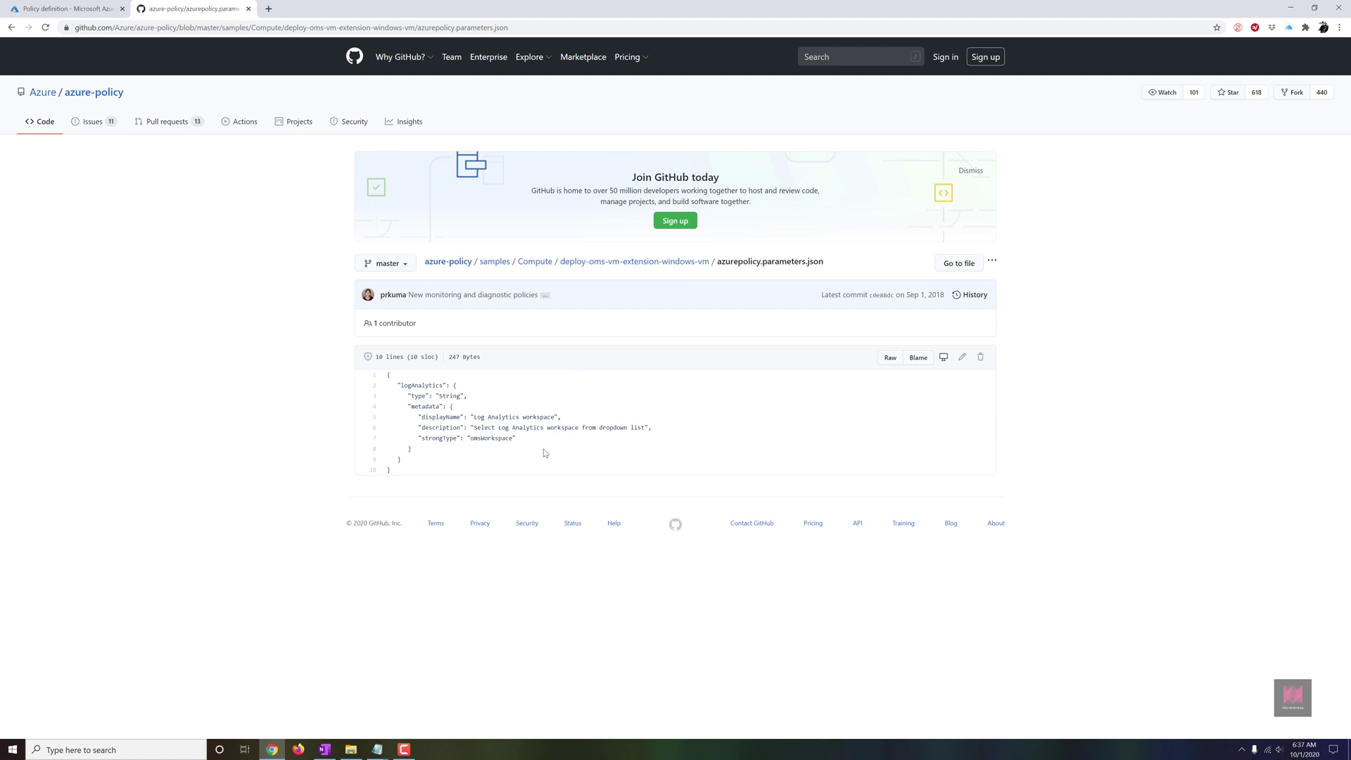
drag(515, 439, 471, 440)
Return to the Azure portal, discard the new policy definition without saving, and look over the definitions list
click(69, 9)
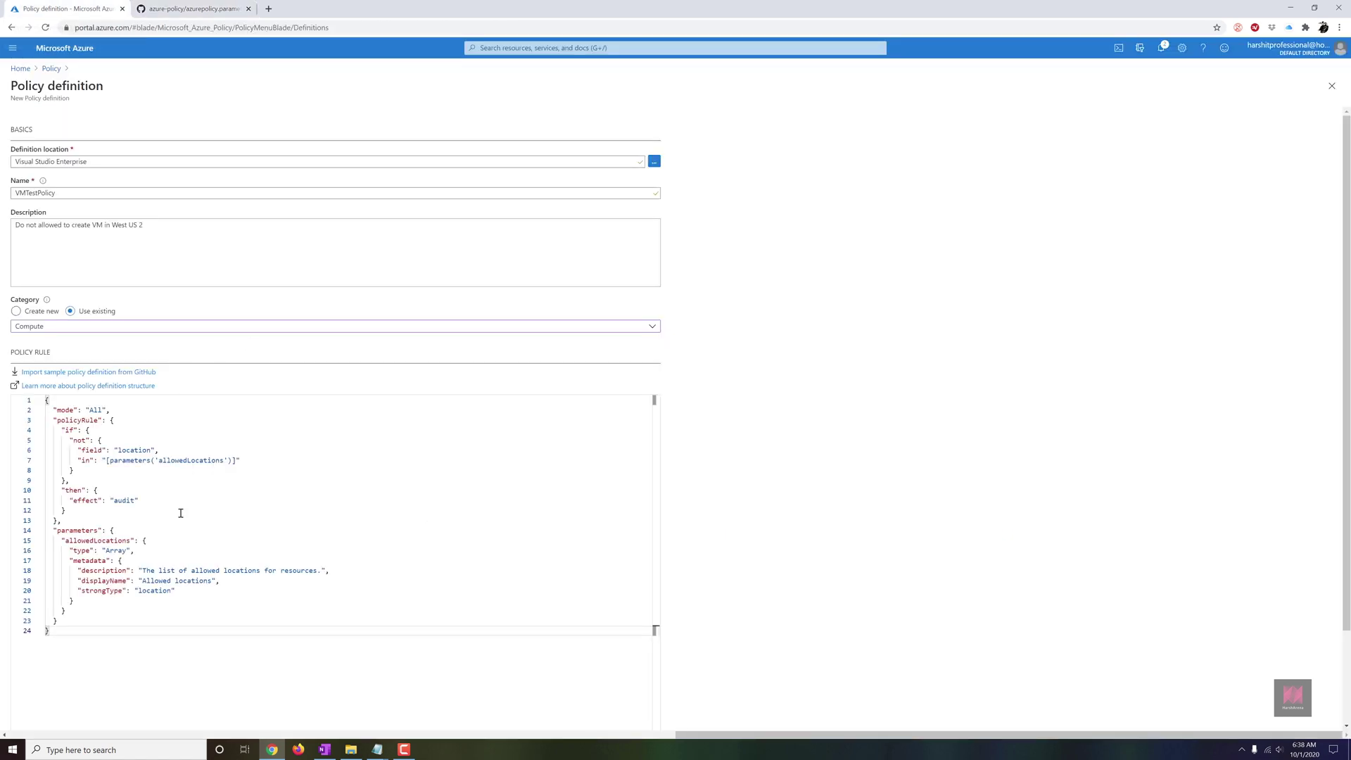
scroll(323, 589, down, 3)
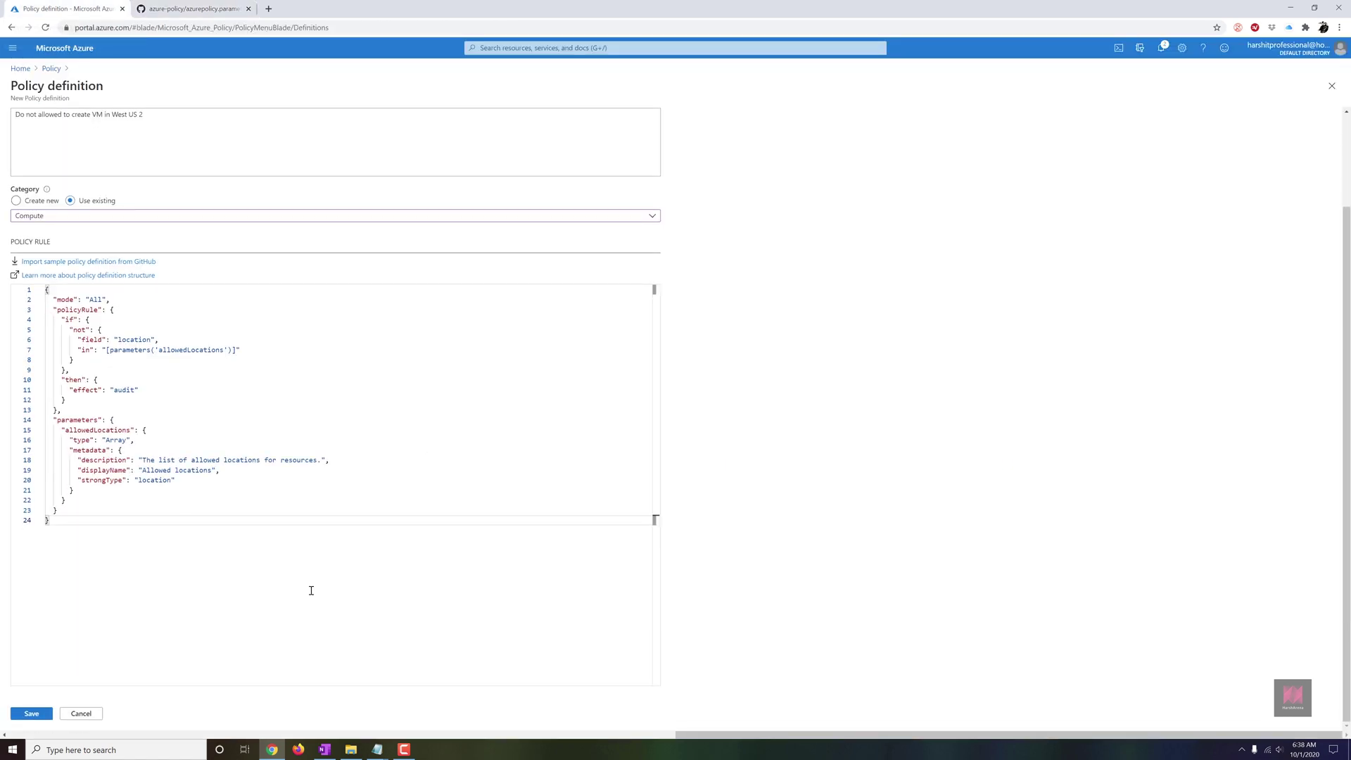
click(81, 714)
scroll(198, 560, down, 1)
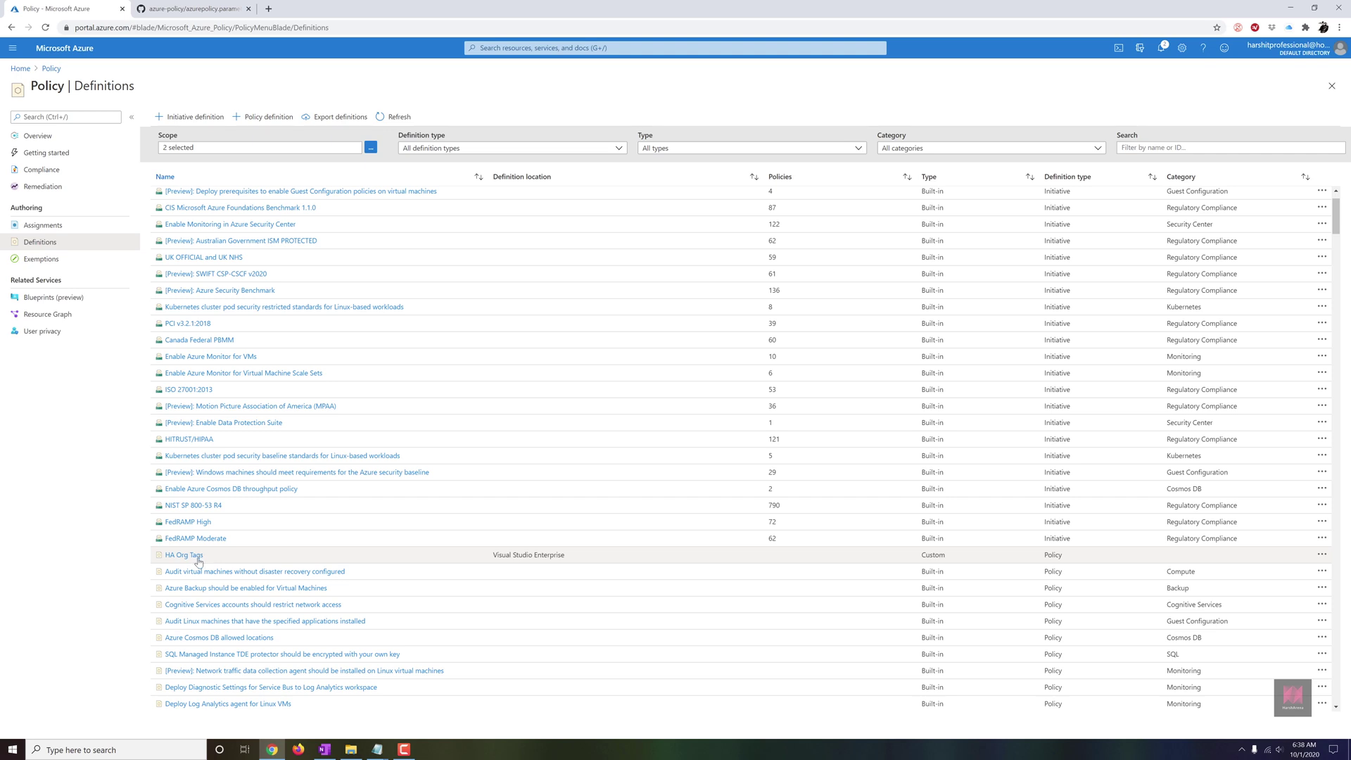
Open the custom HA Org Tags policy definition and examine its policy type, mode, description and tagName parameter
click(199, 558)
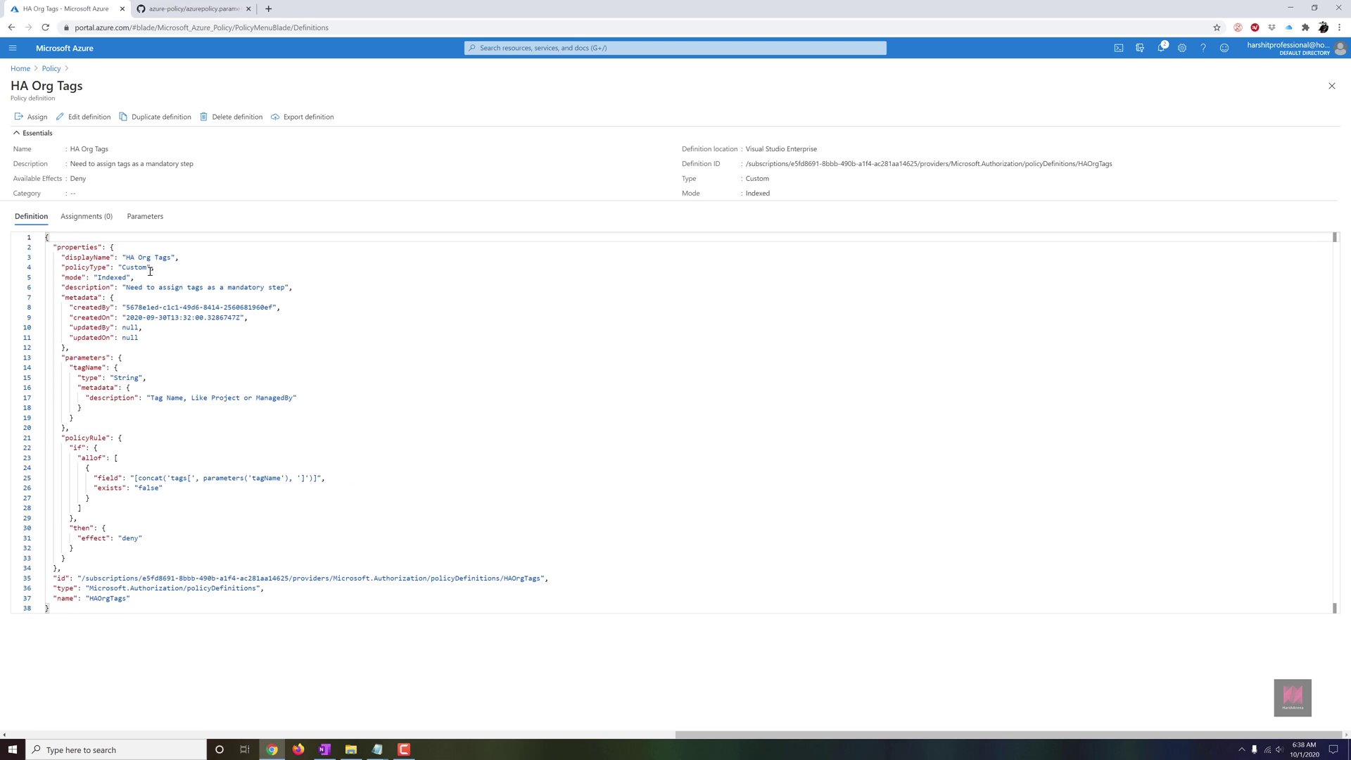
drag(150, 268, 122, 268)
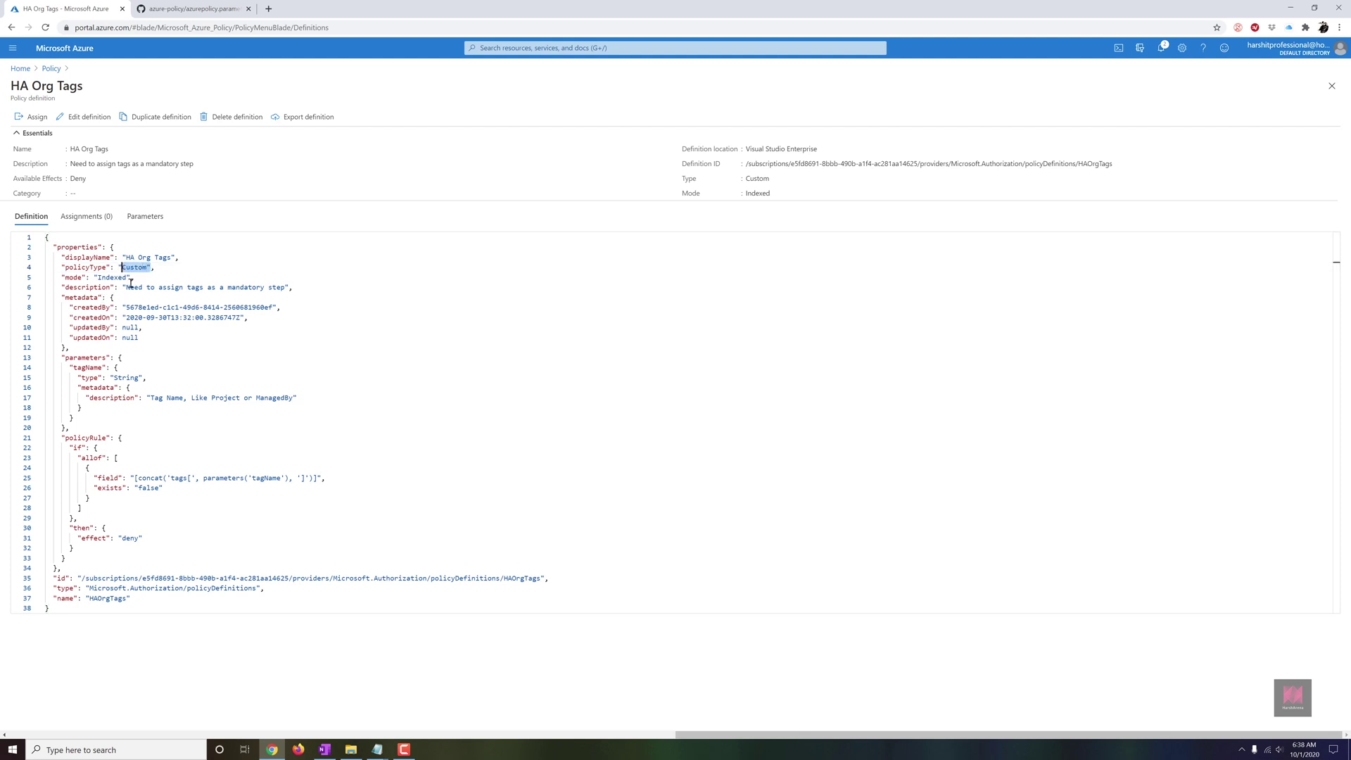
double_click(127, 277)
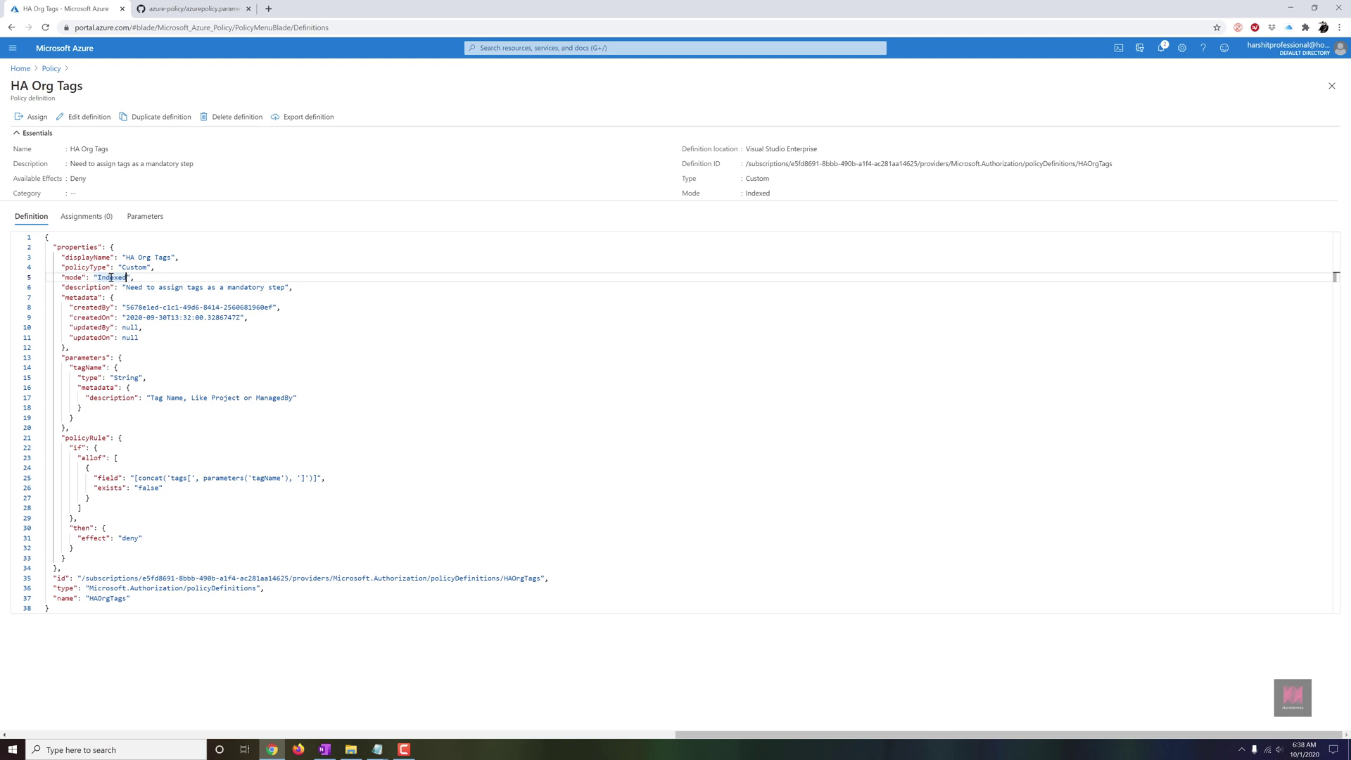
double_click(111, 277)
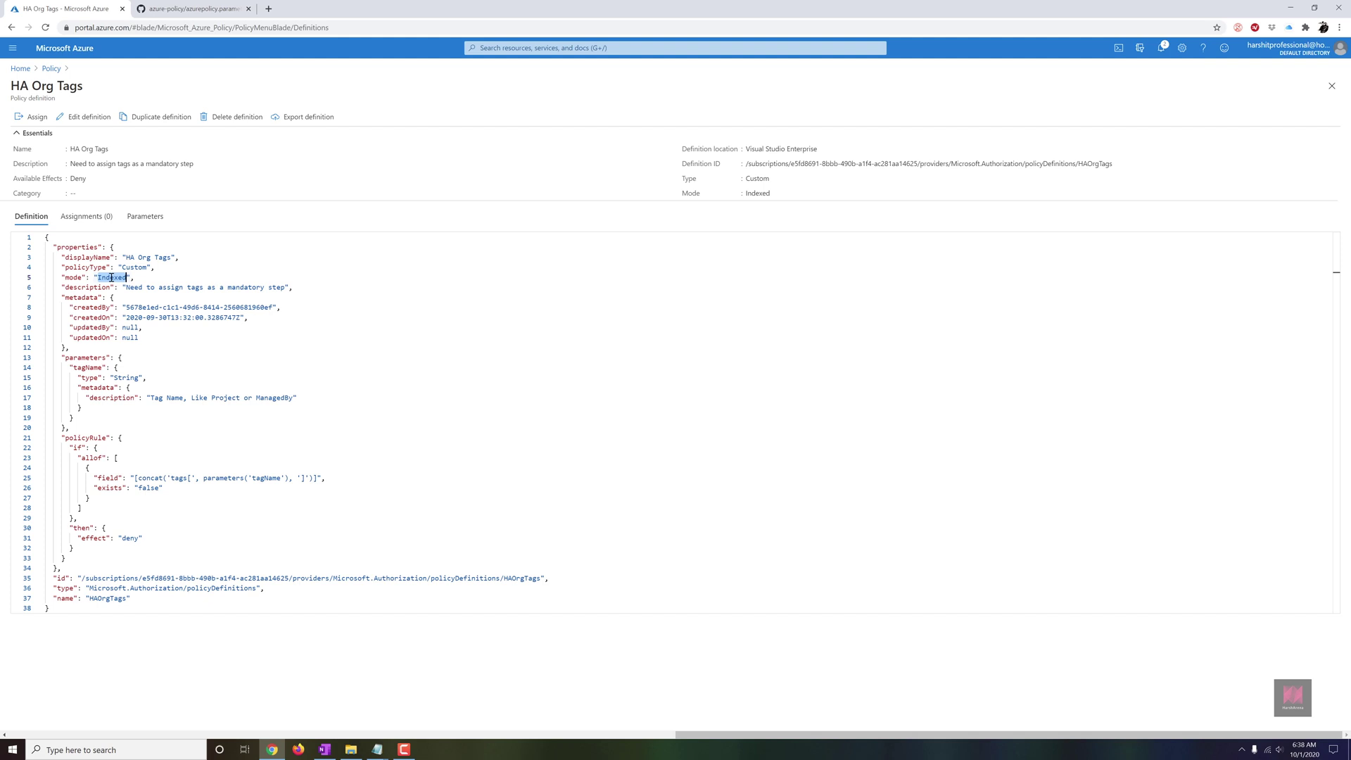
drag(292, 287, 120, 287)
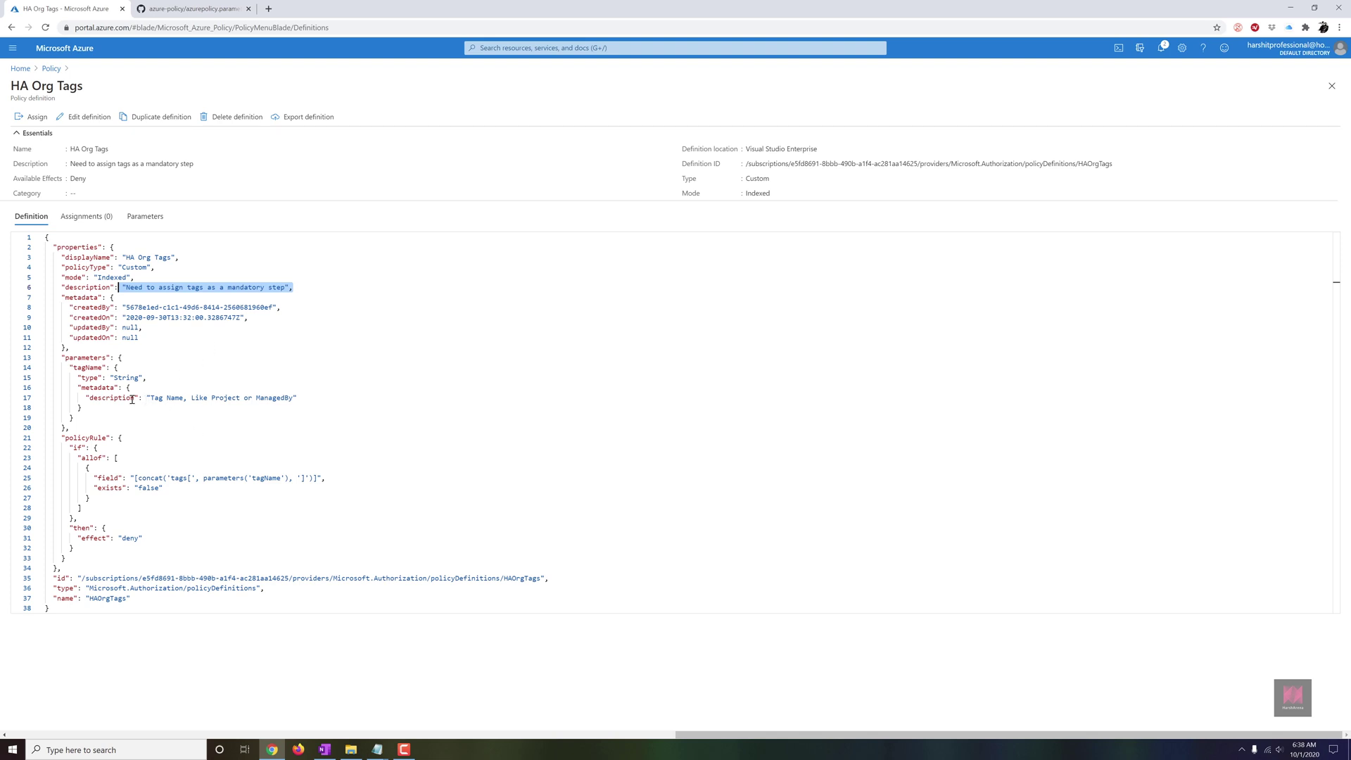
drag(76, 388, 171, 403)
click(171, 403)
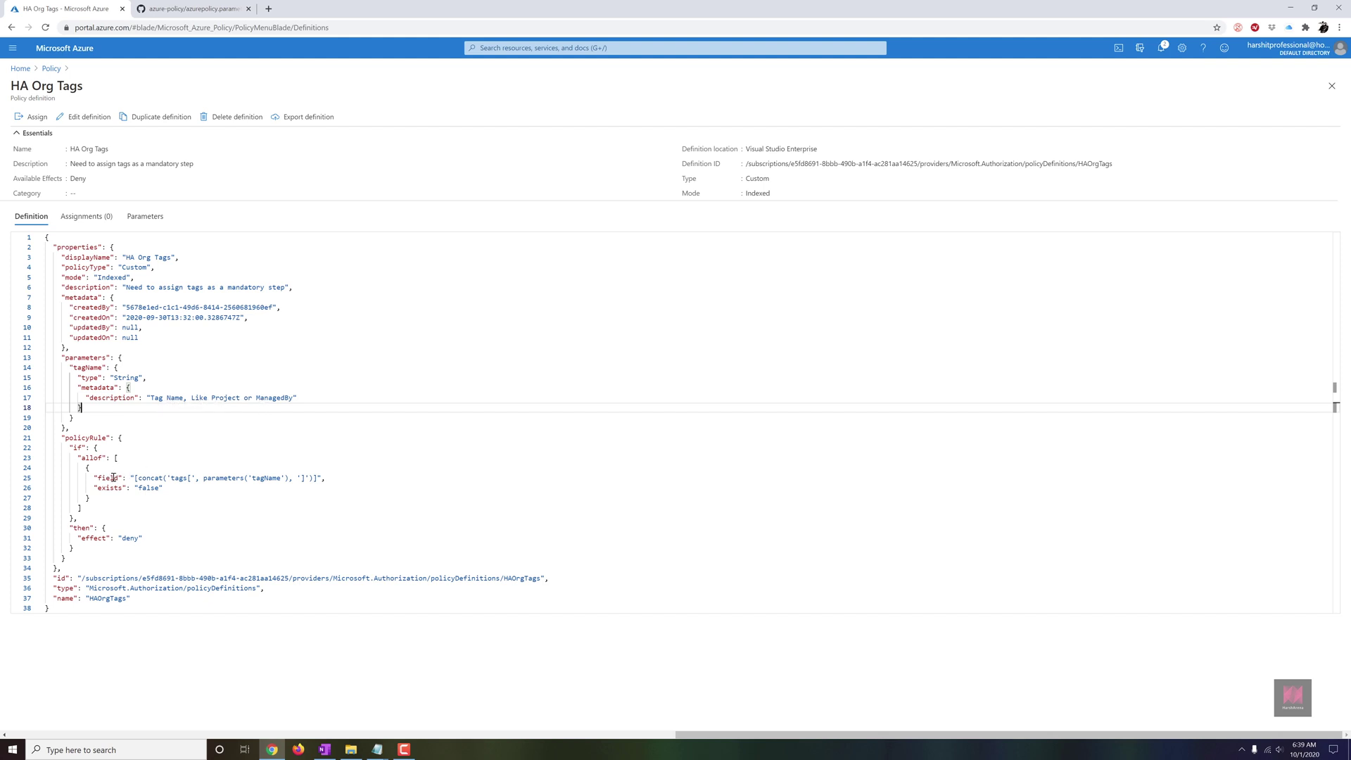
Examine the HA Org Tags policy rule, including its tags field condition, effect and the definition's name value
double_click(180, 478)
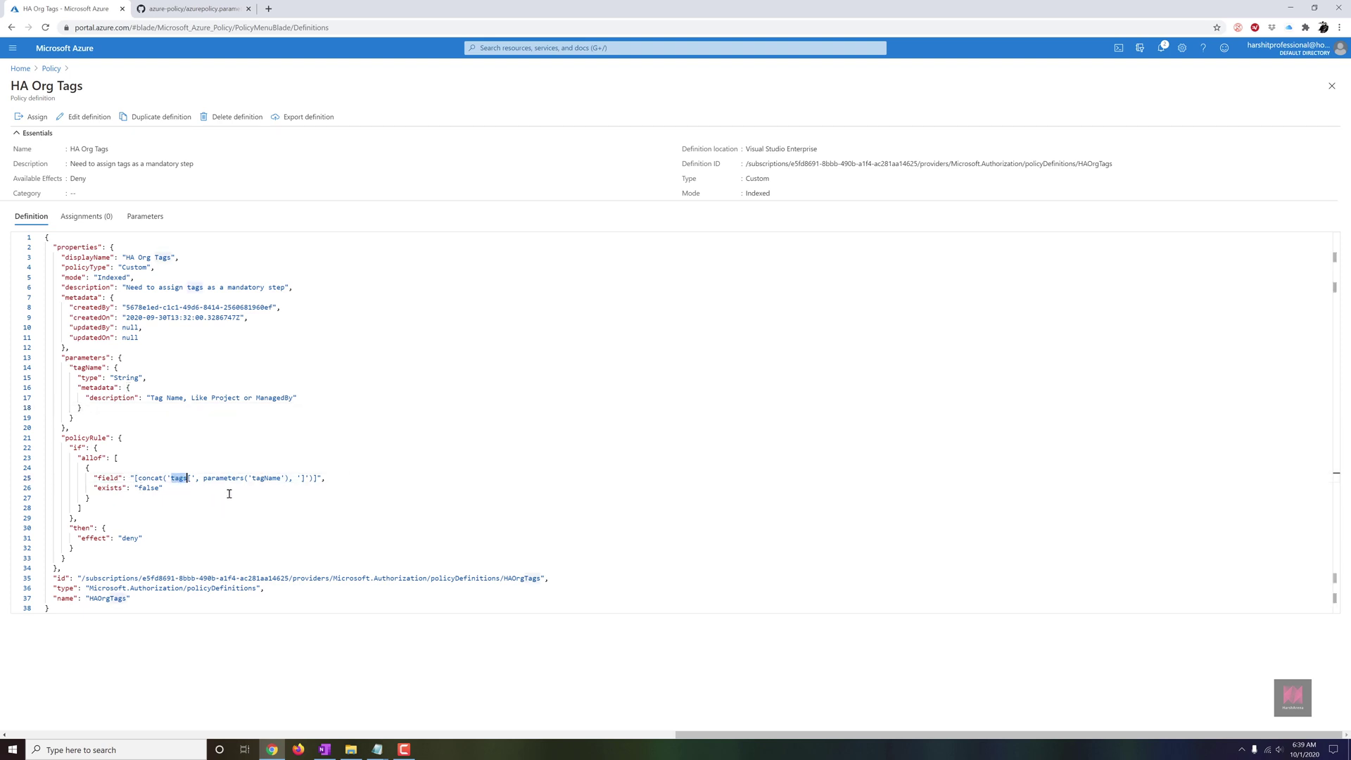
double_click(113, 479)
drag(141, 539, 124, 540)
drag(128, 599, 91, 601)
Leave the HA Org Tags definition, go to the policy assignments and start a new policy assignment
click(43, 70)
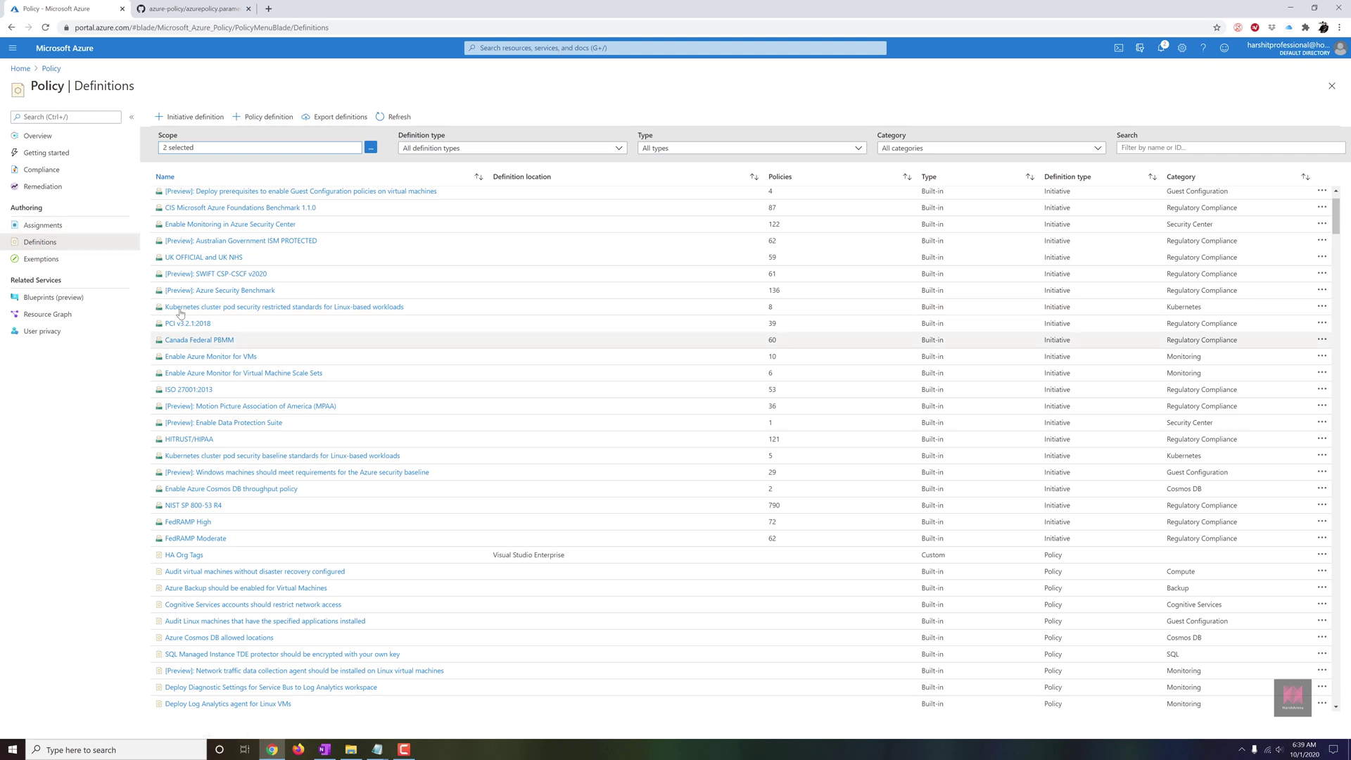
click(63, 227)
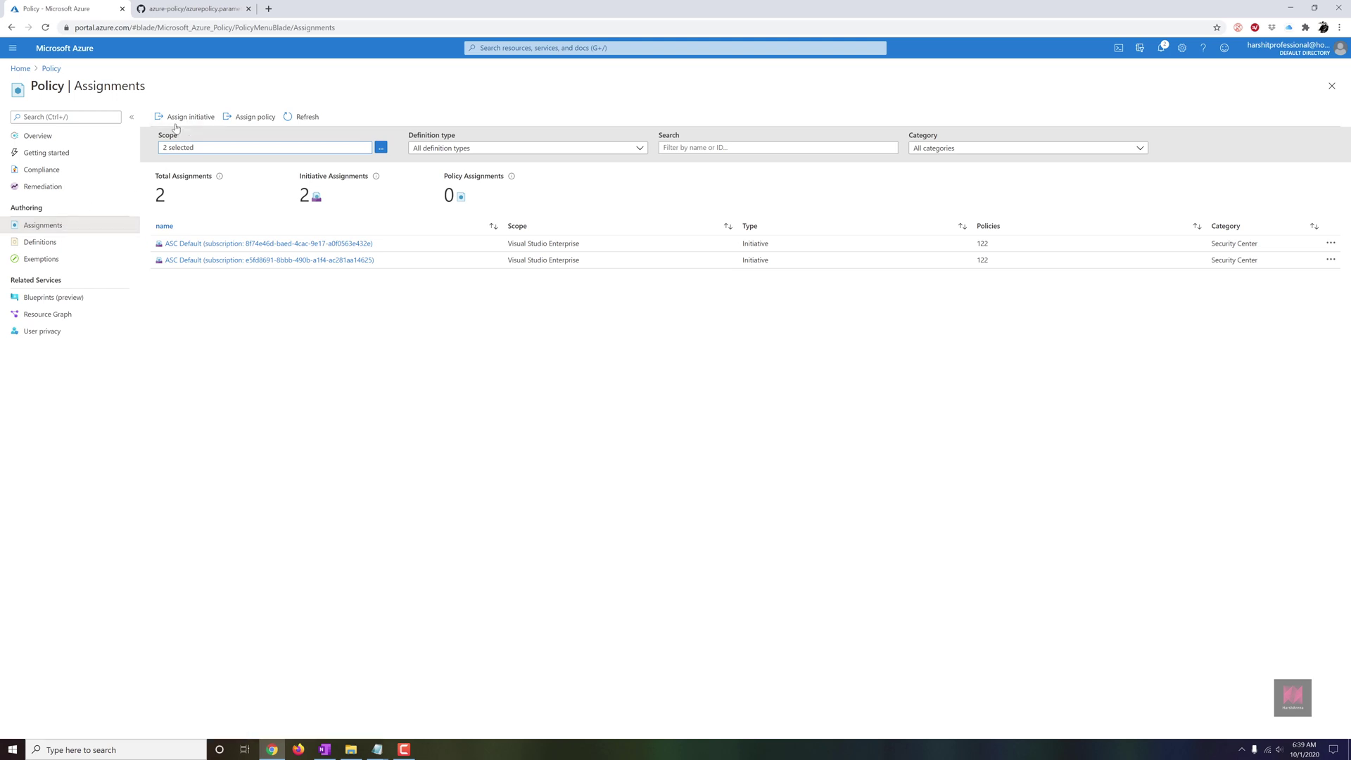
click(247, 124)
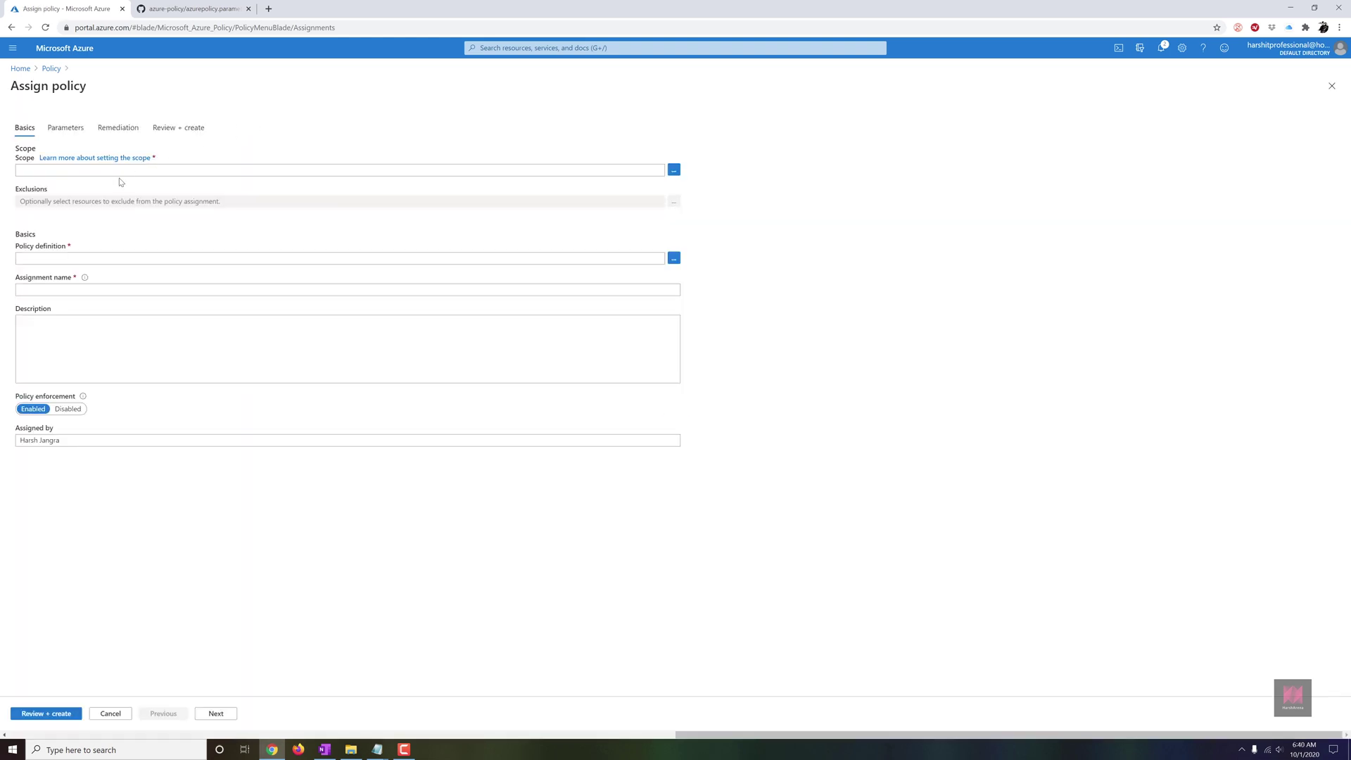
click(672, 171)
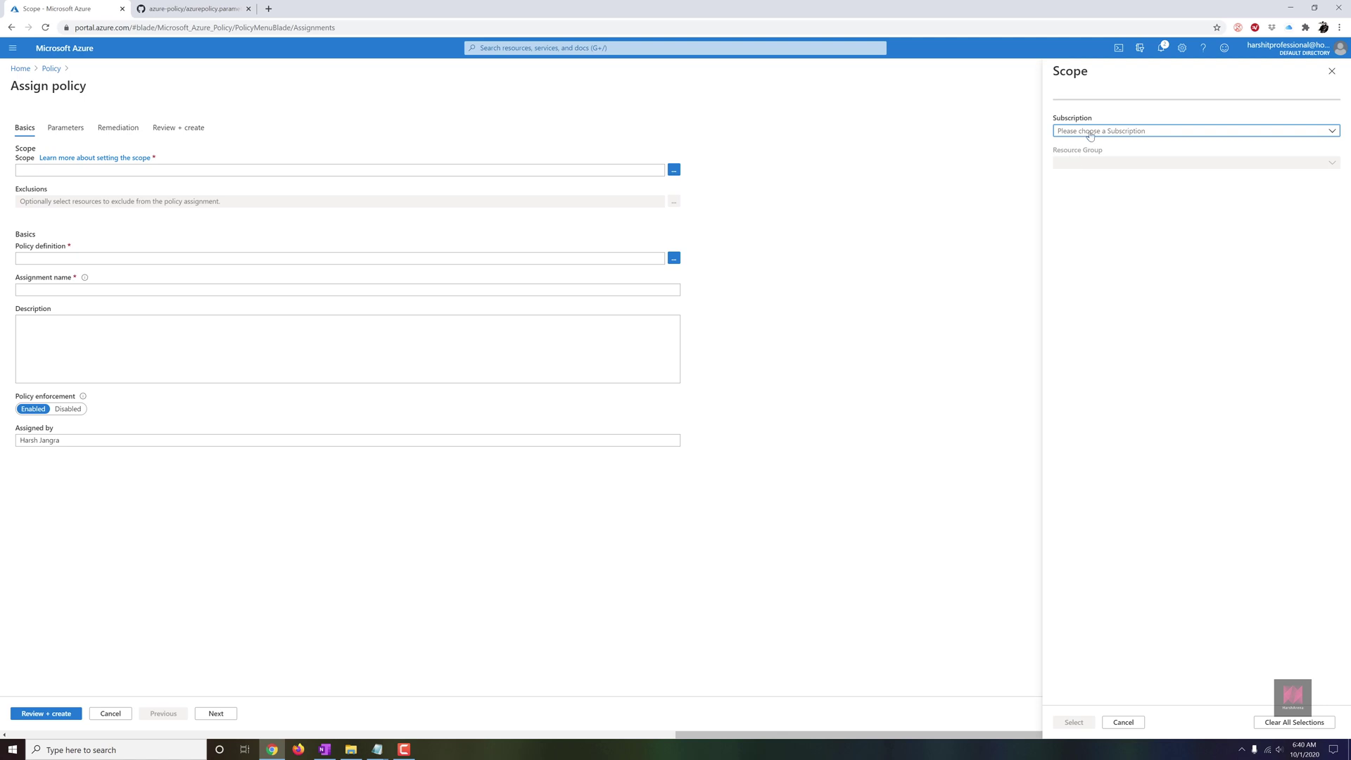
click(1089, 133)
click(1093, 166)
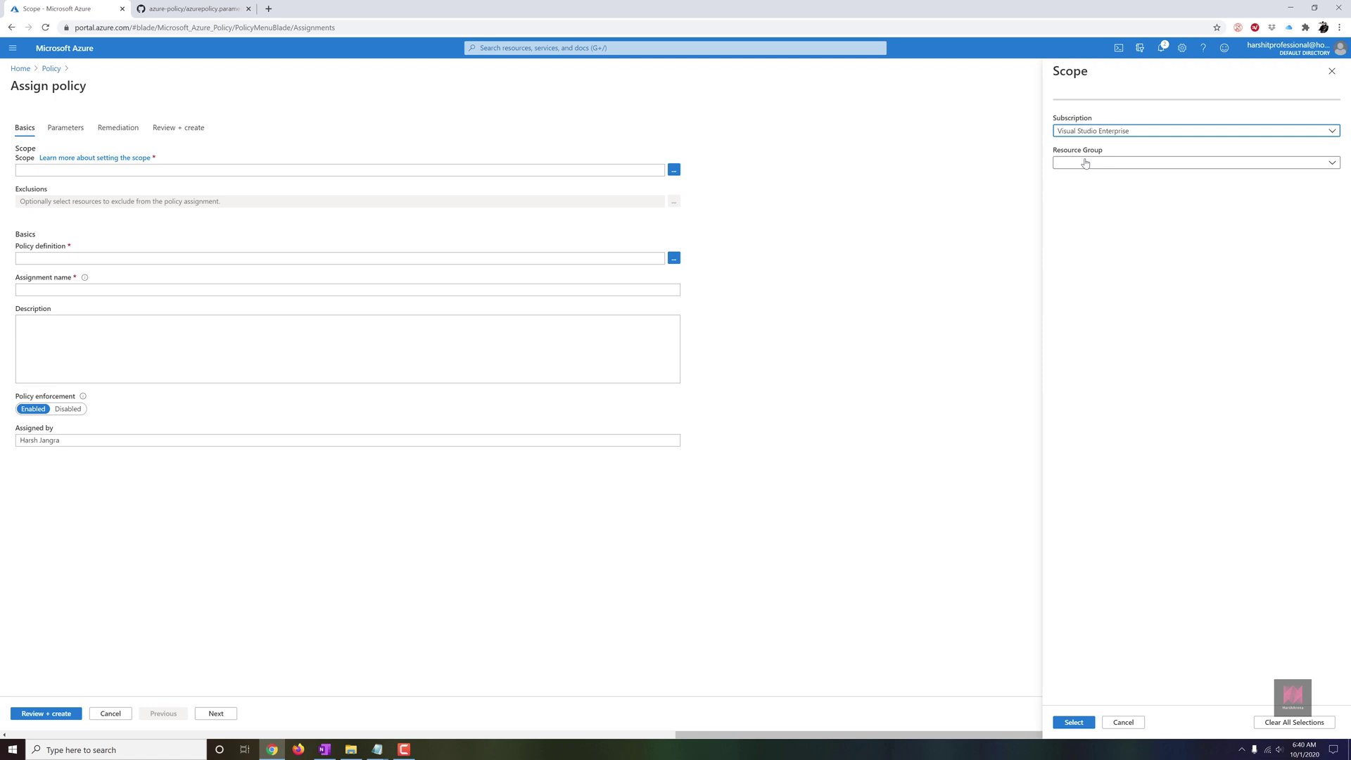
click(1085, 163)
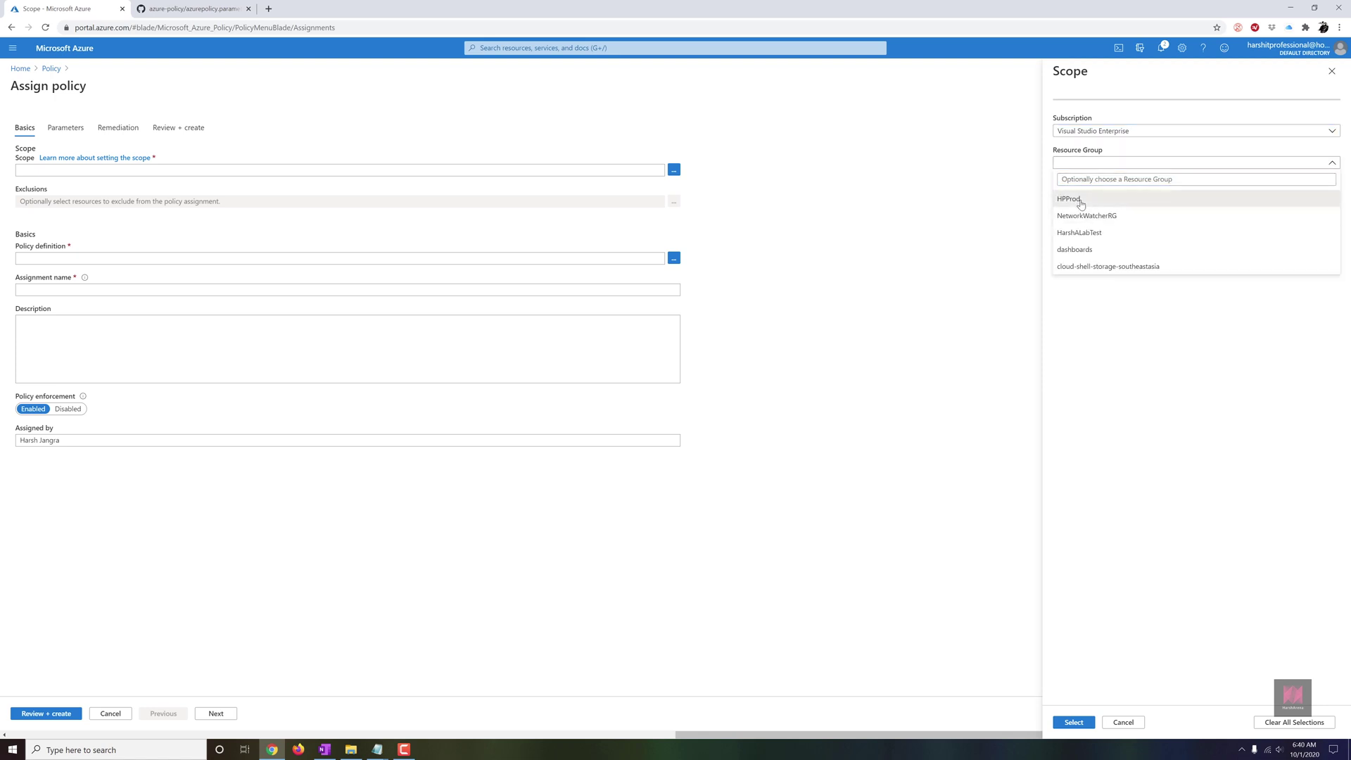
click(1082, 202)
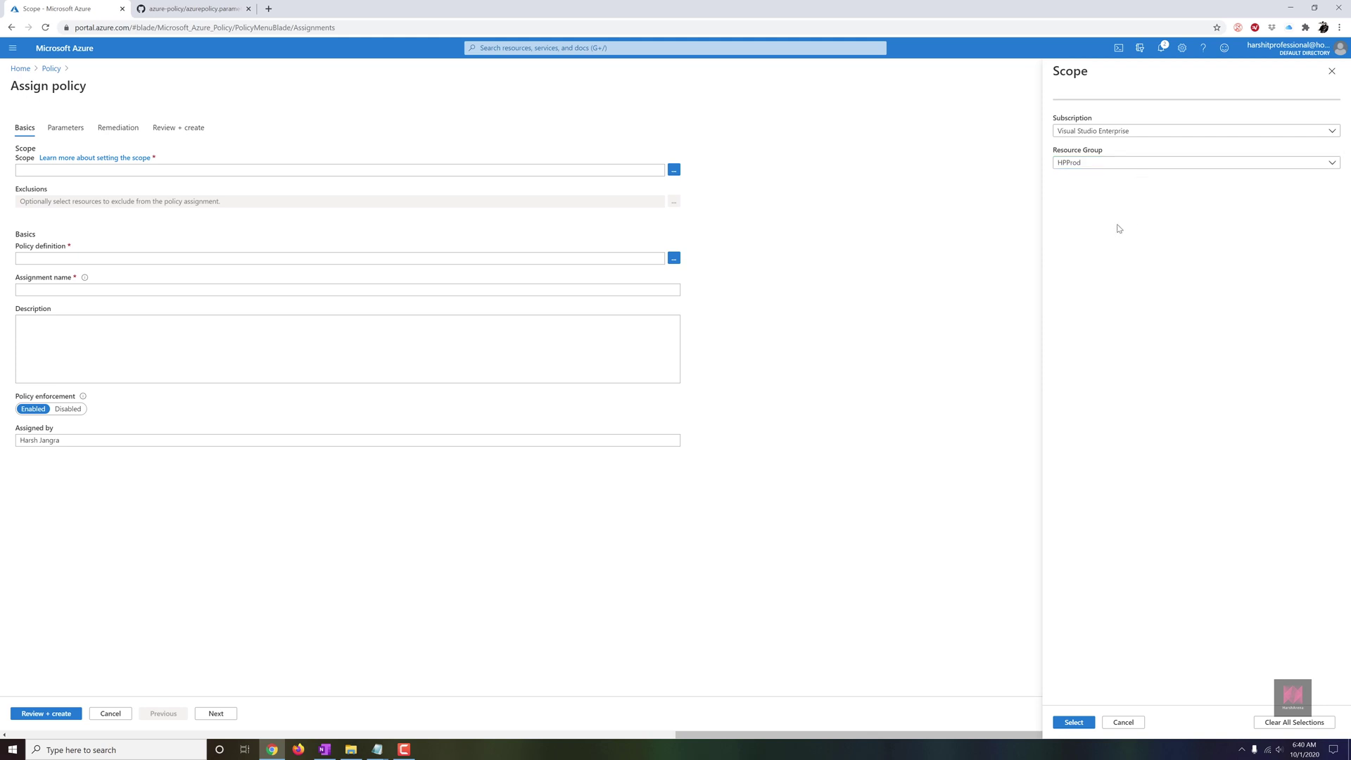
click(1100, 166)
click(1084, 213)
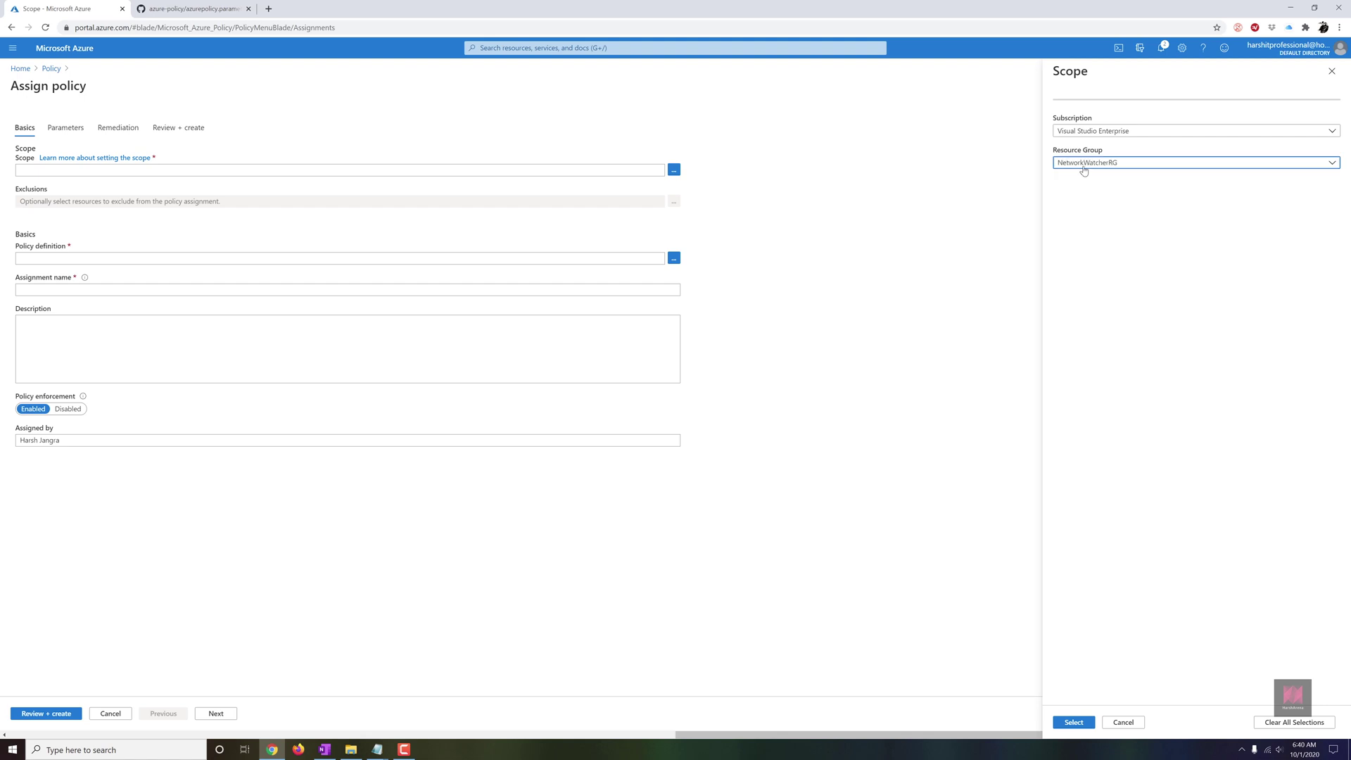
click(1084, 168)
click(1090, 232)
click(1090, 166)
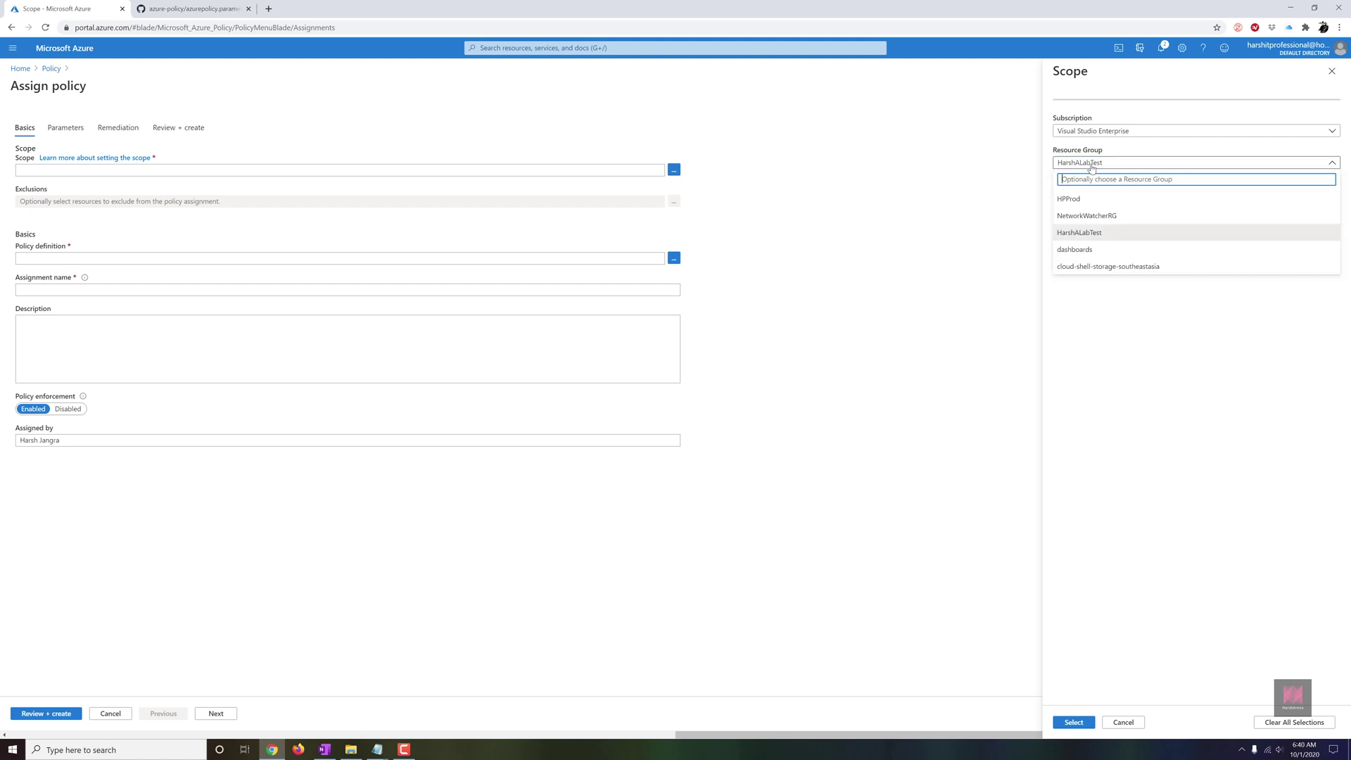
click(1092, 167)
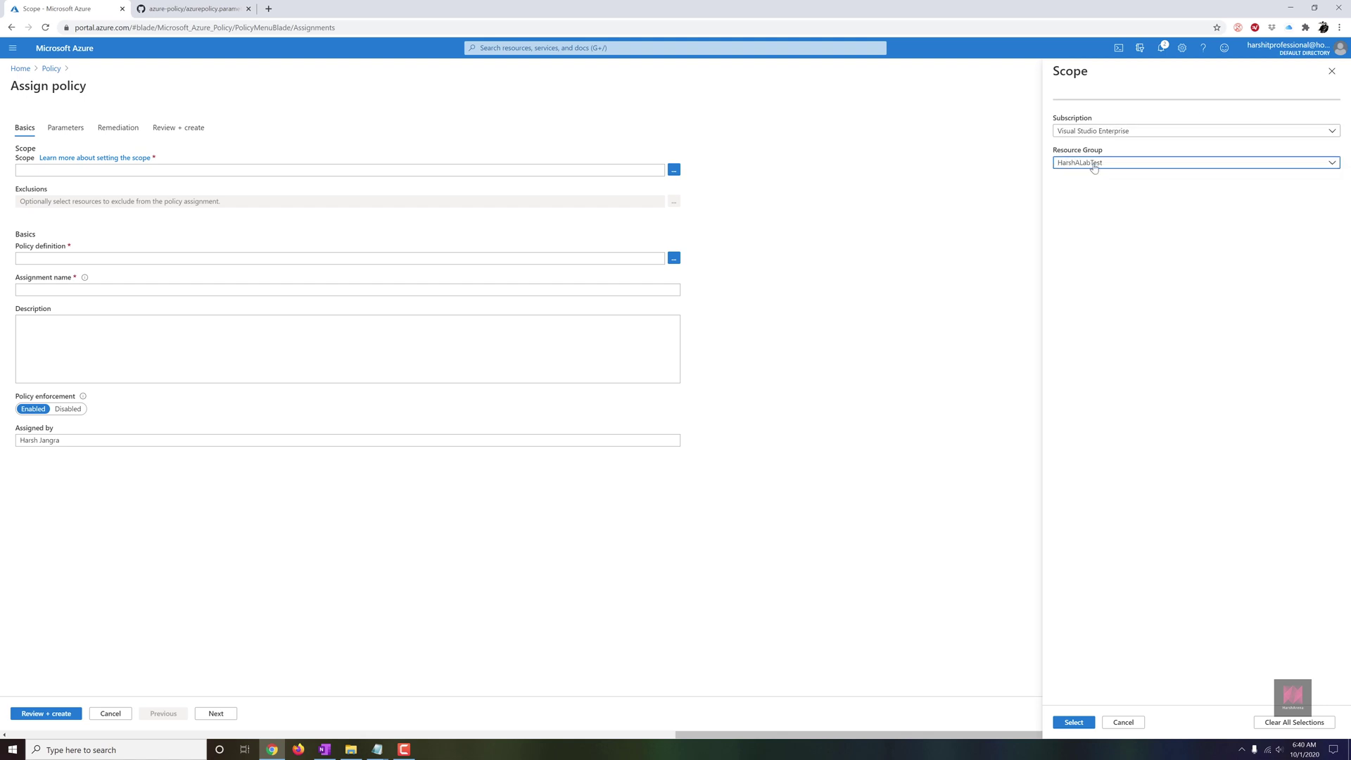
click(1094, 167)
click(899, 302)
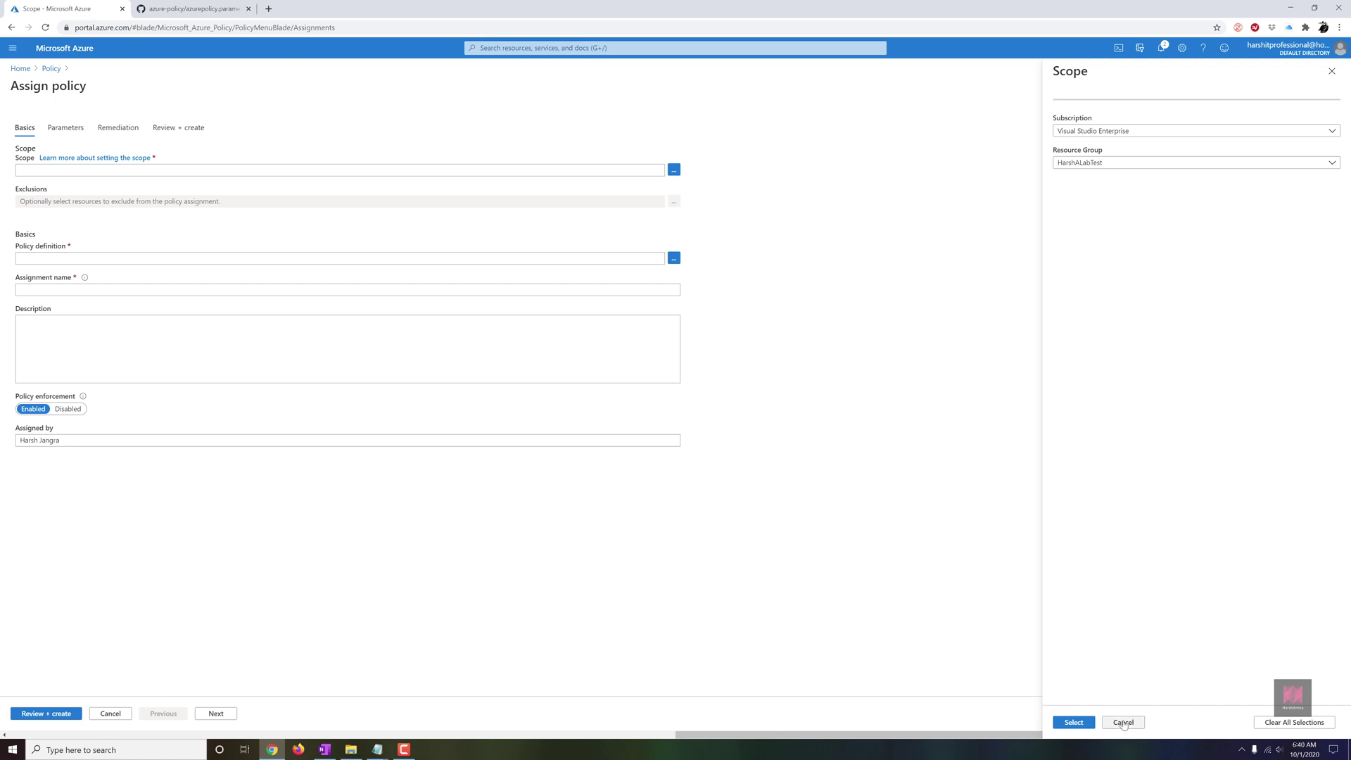
click(1124, 723)
Set the policy assignment's scope to the Visual Studio Enterprise subscription without choosing a resource group
click(675, 171)
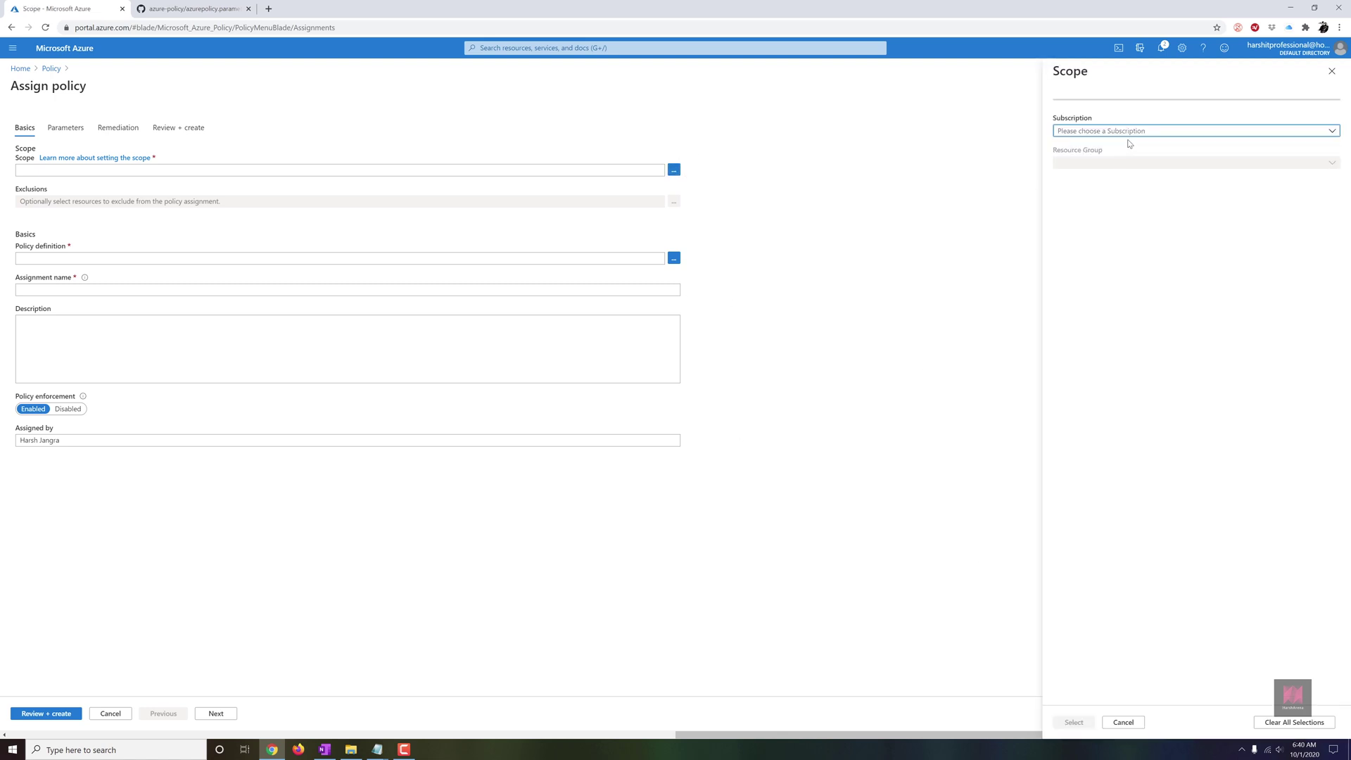
click(1117, 135)
click(1098, 167)
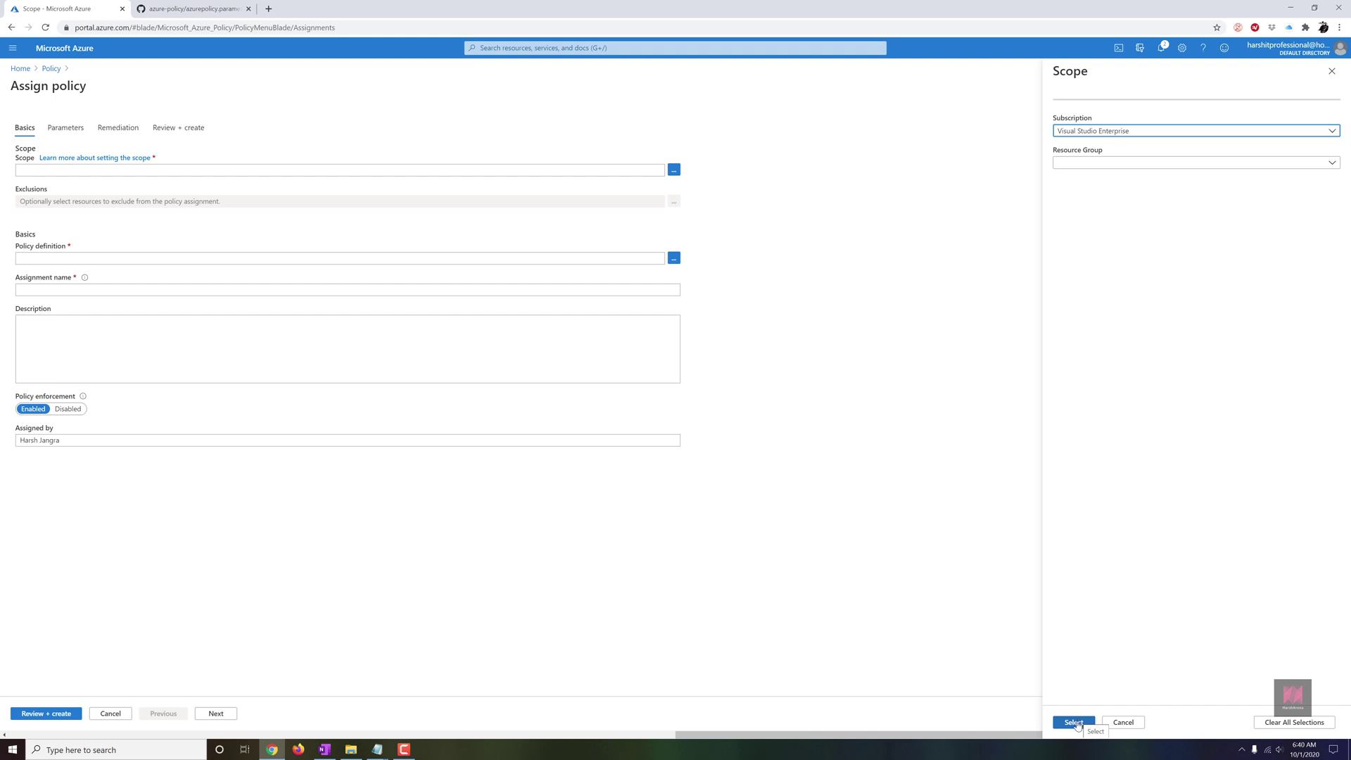
click(1074, 723)
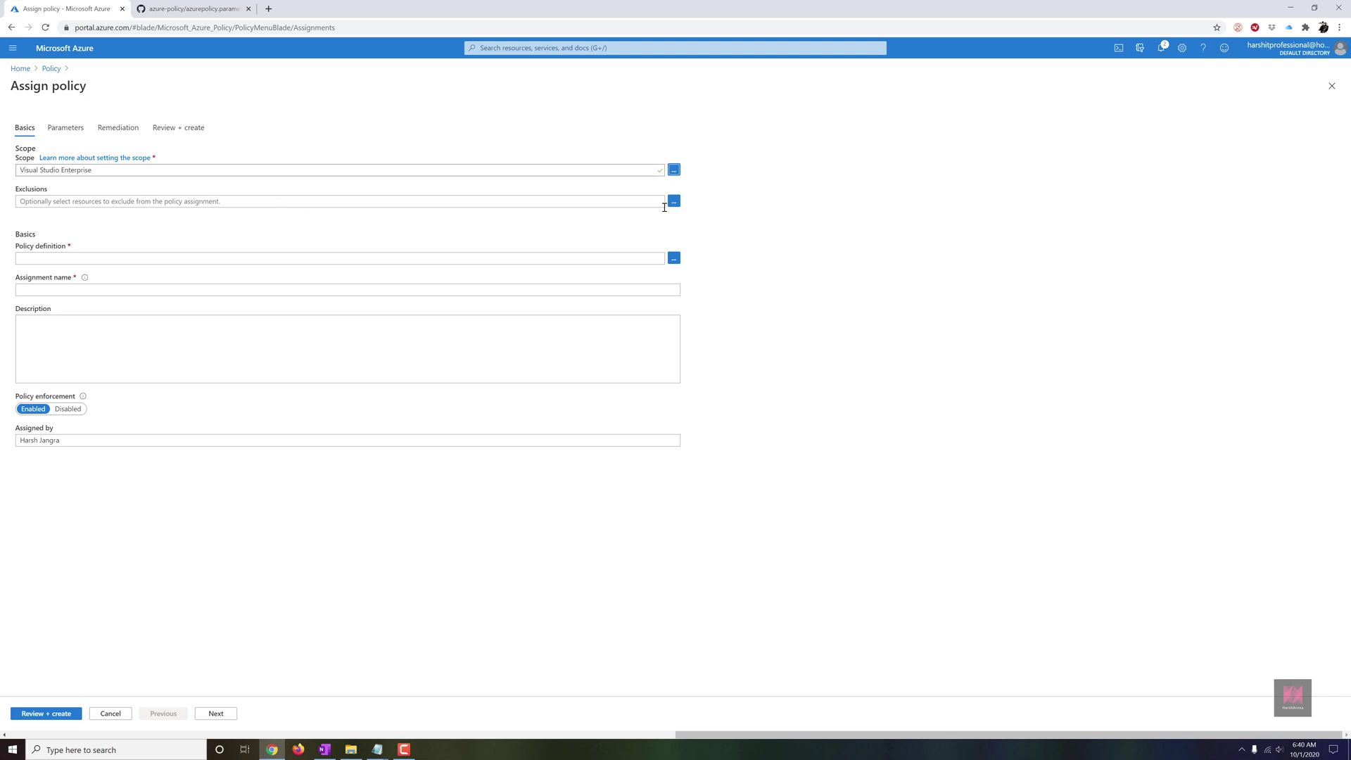
click(673, 204)
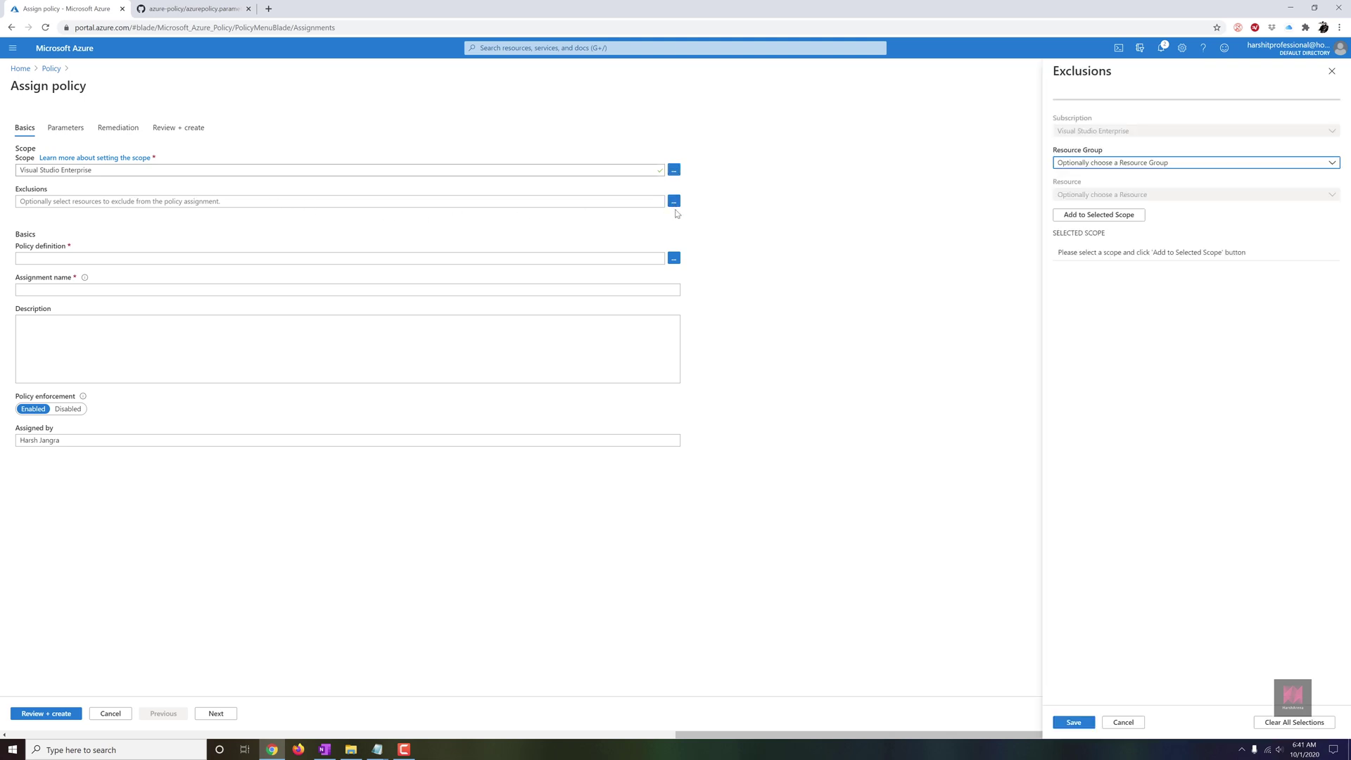
click(1084, 164)
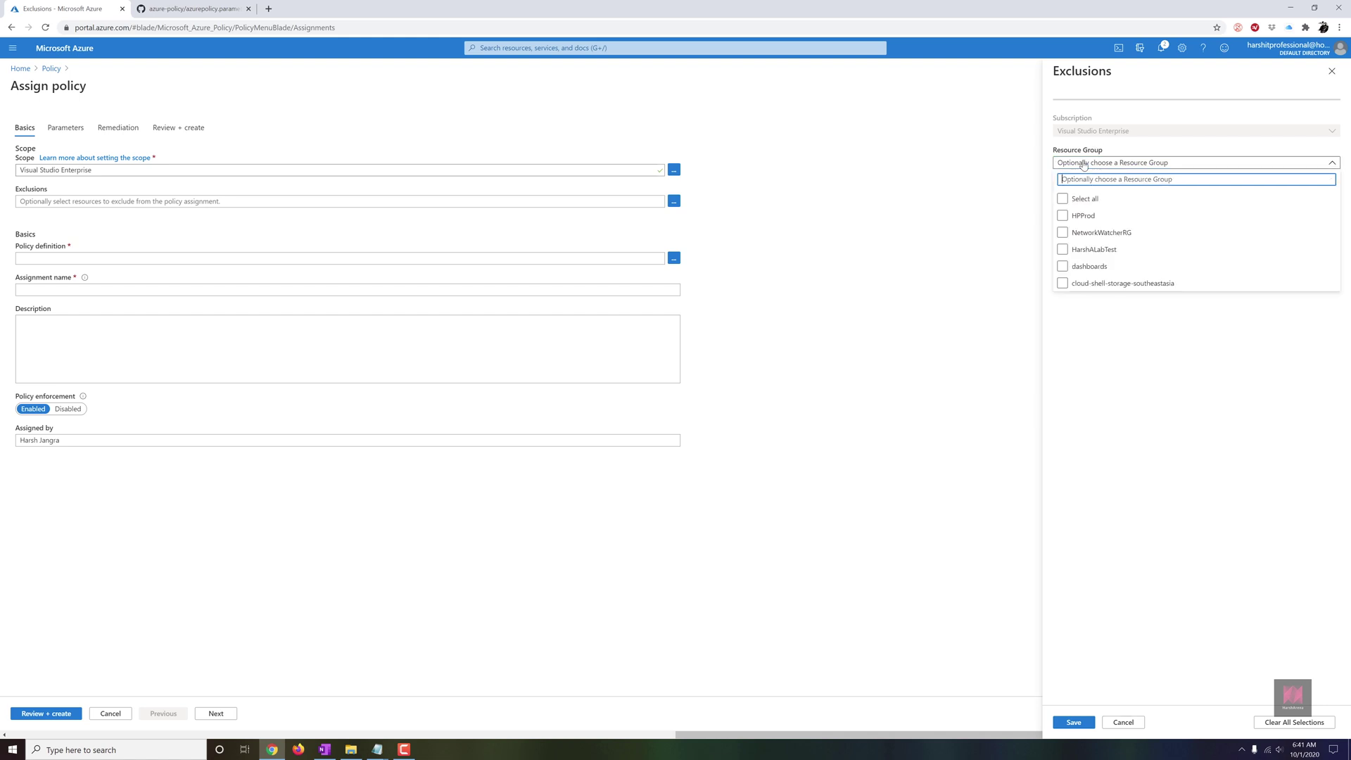
click(1063, 216)
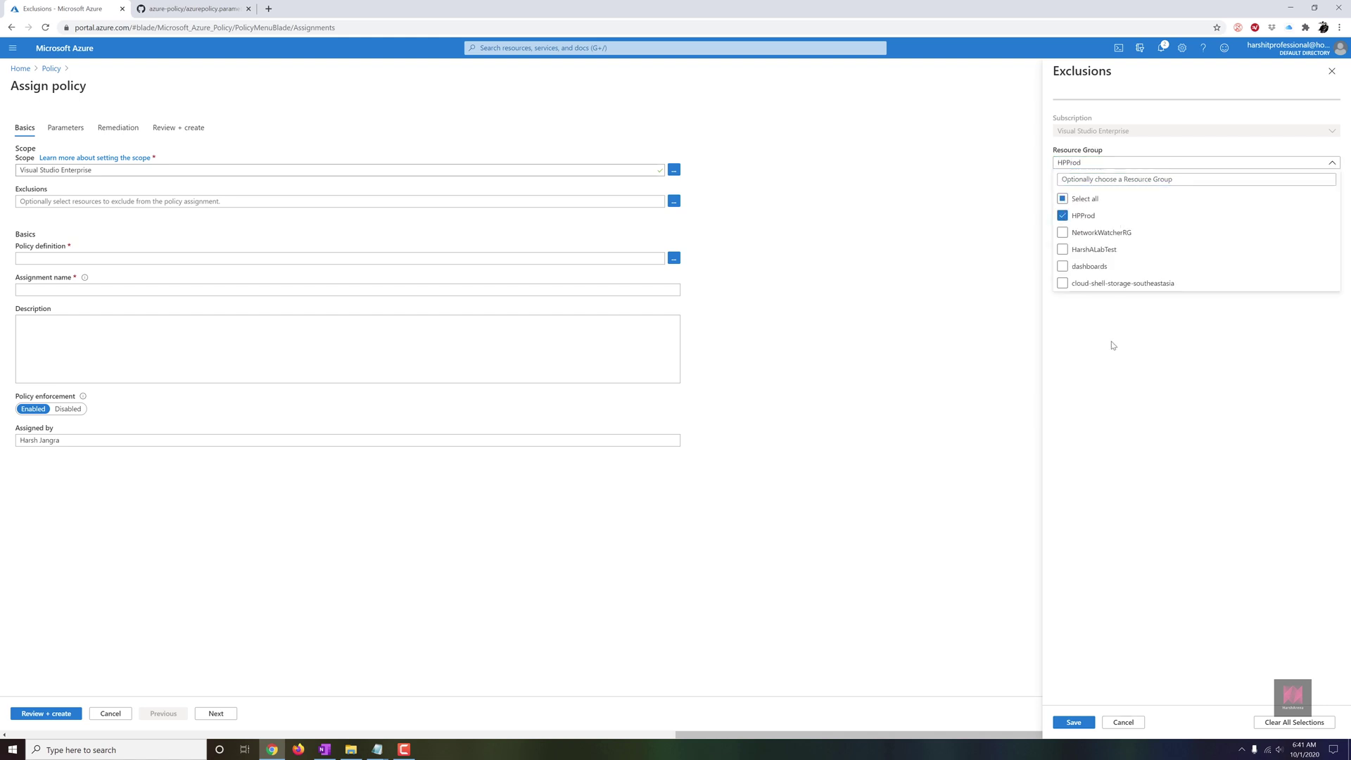
click(1113, 346)
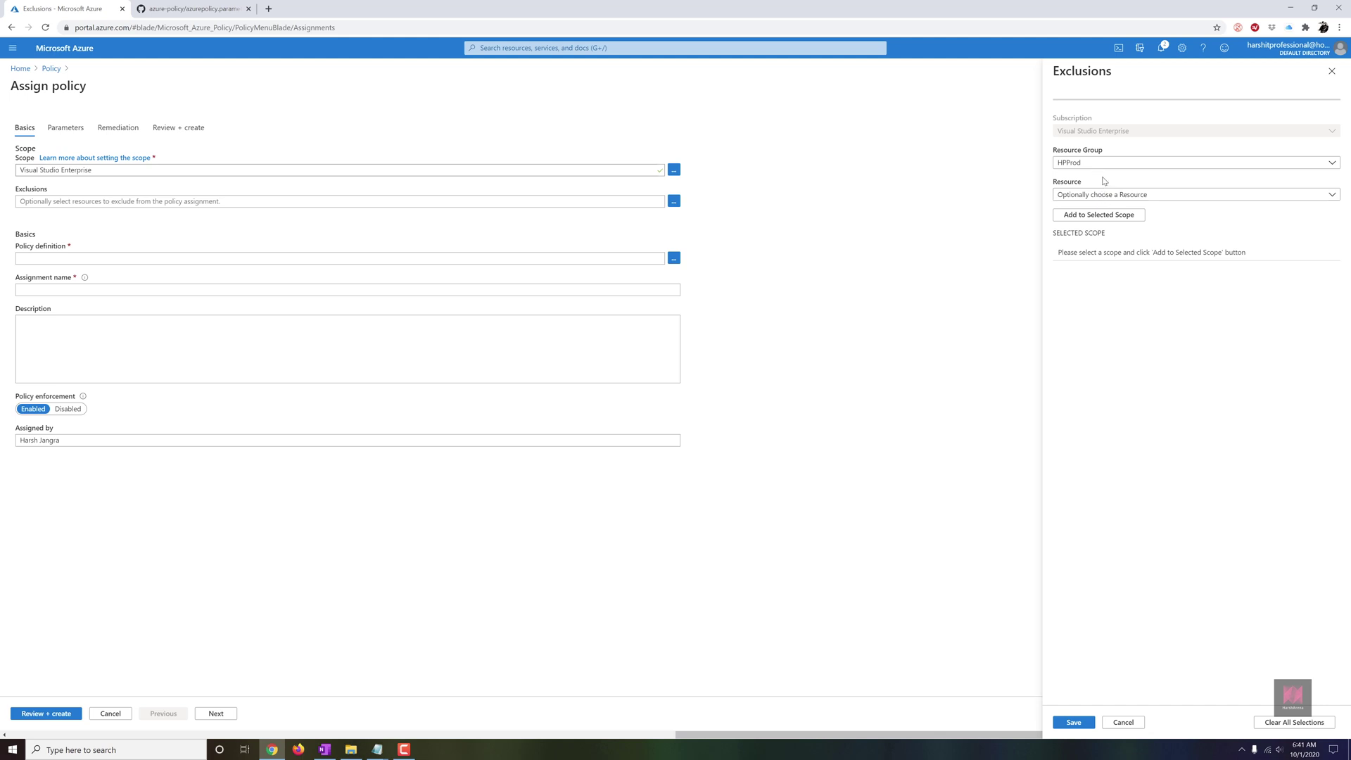
click(1083, 169)
click(1083, 169)
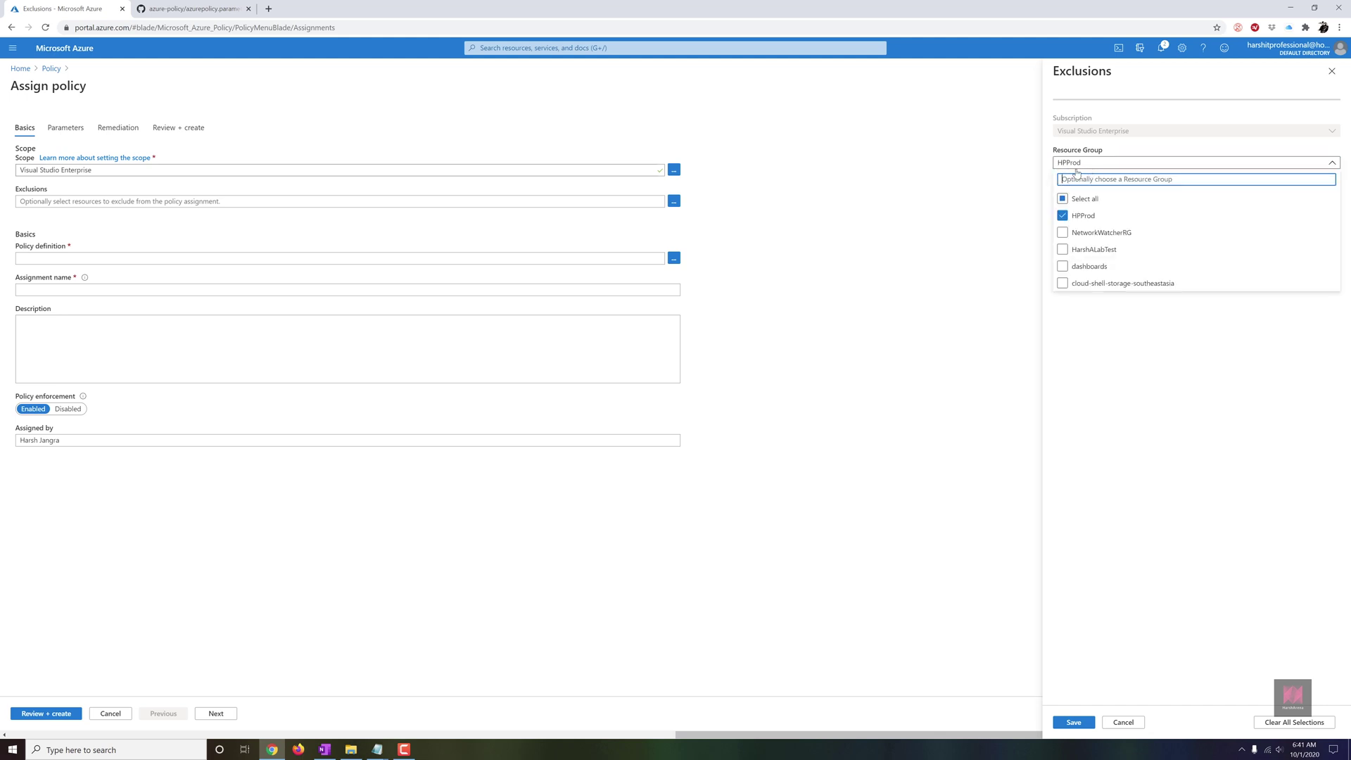
click(1134, 331)
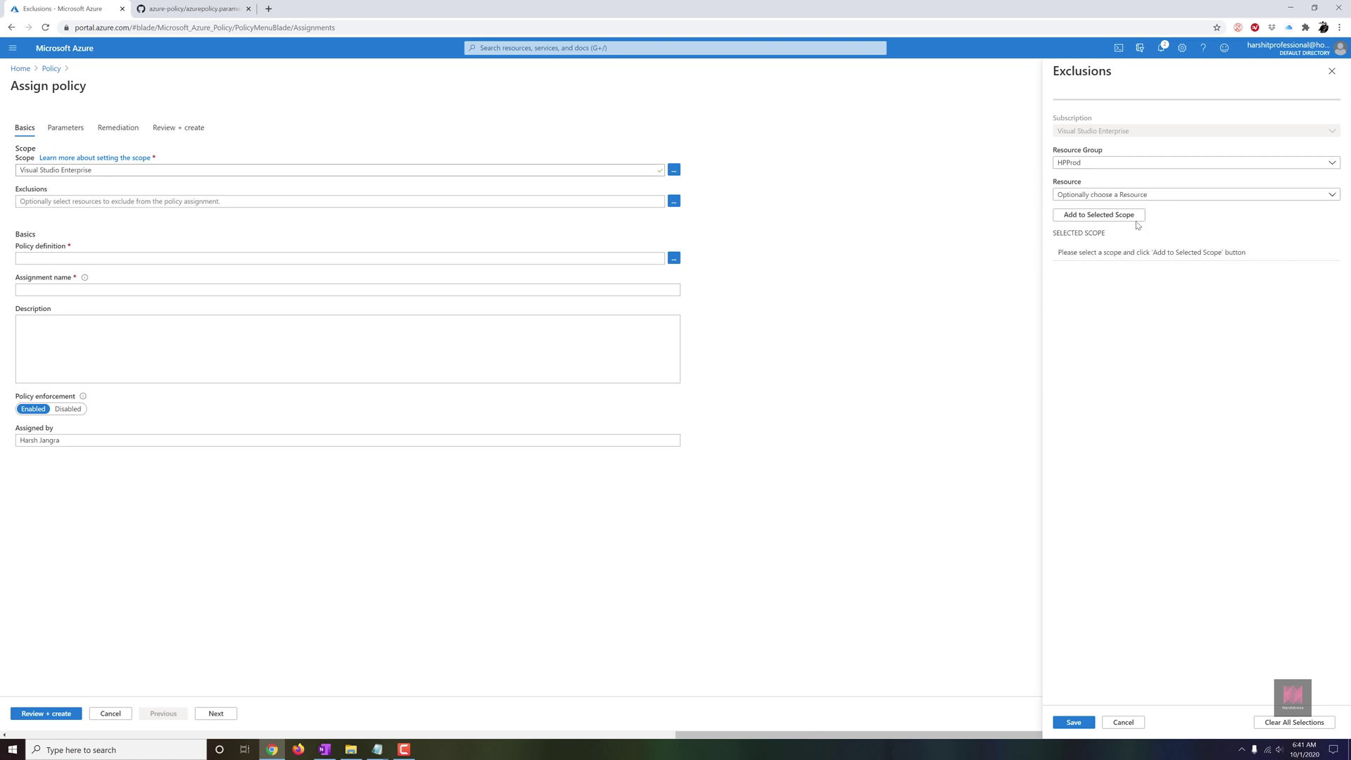
click(1124, 722)
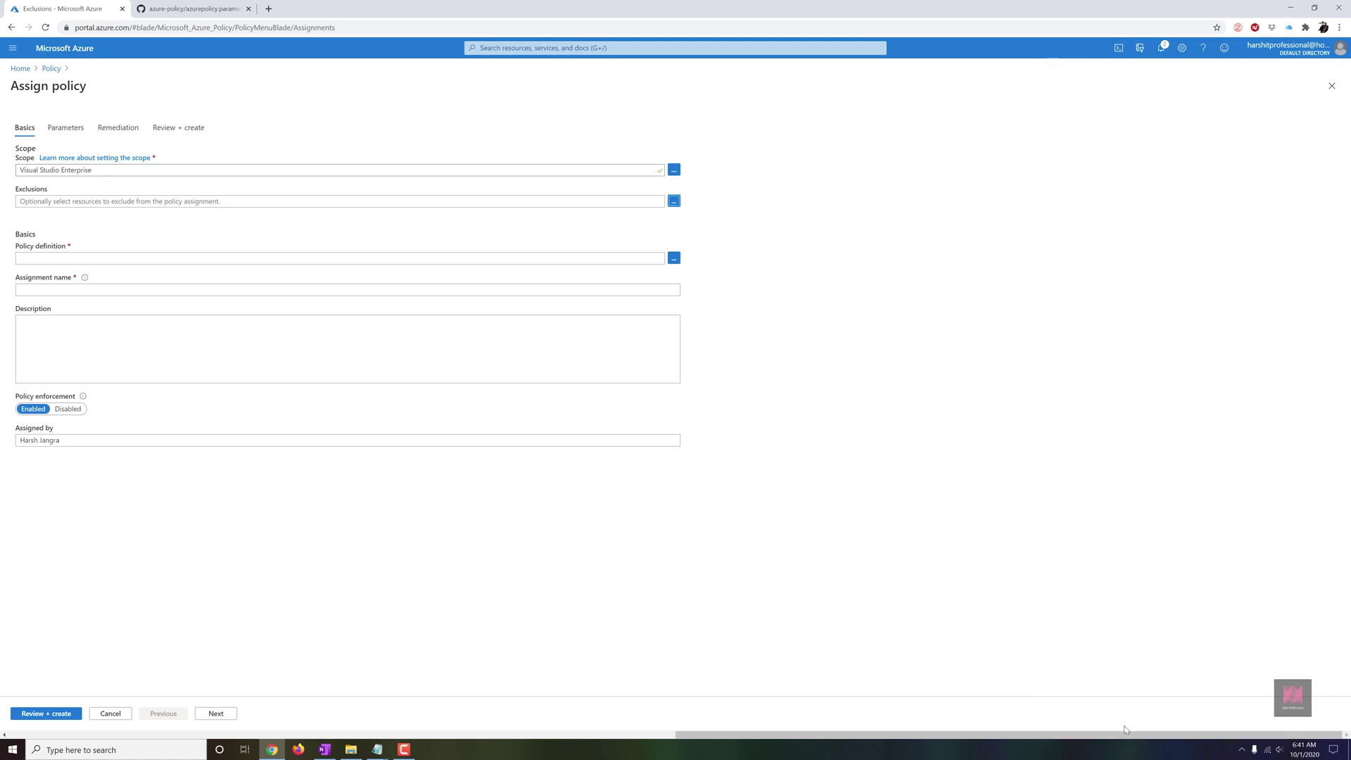
Open the available policy definitions for the assignment, filter them by the Custom type and check the listing
click(102, 261)
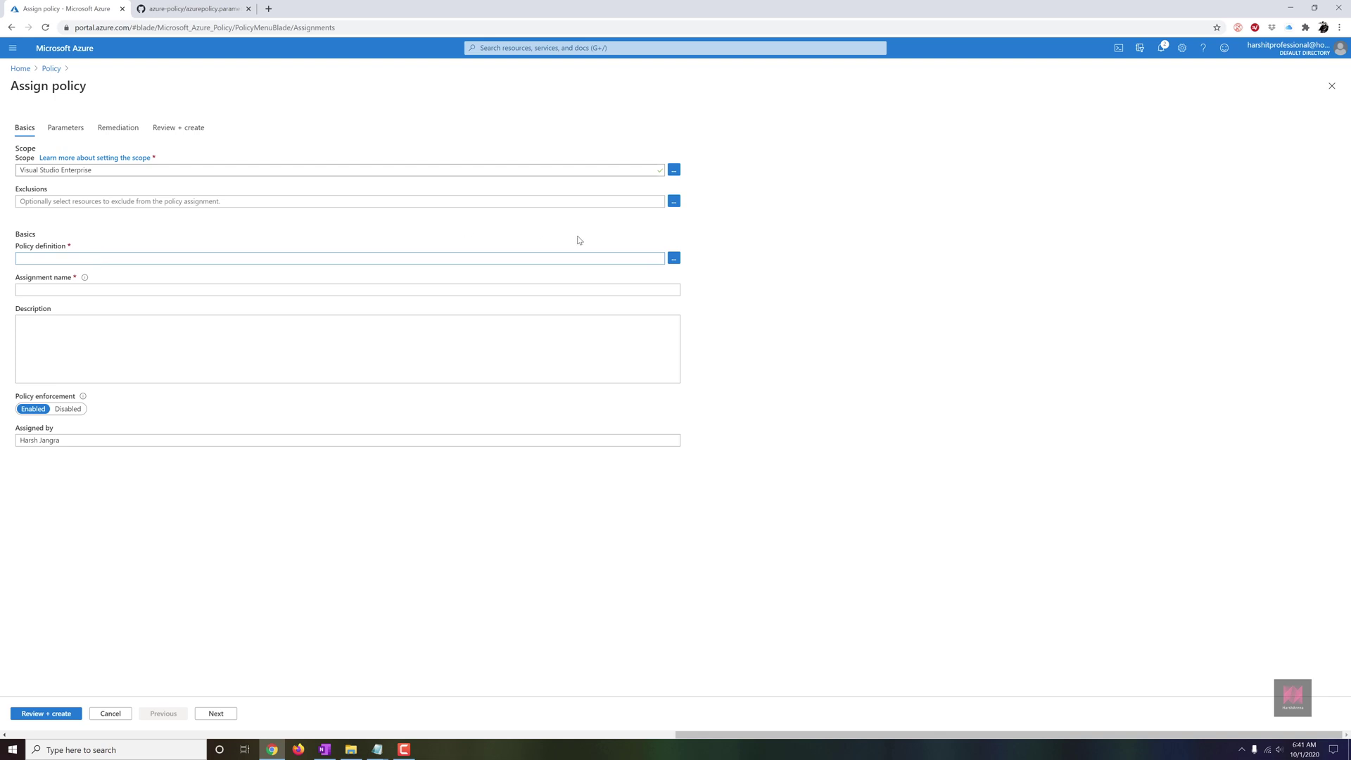
click(673, 259)
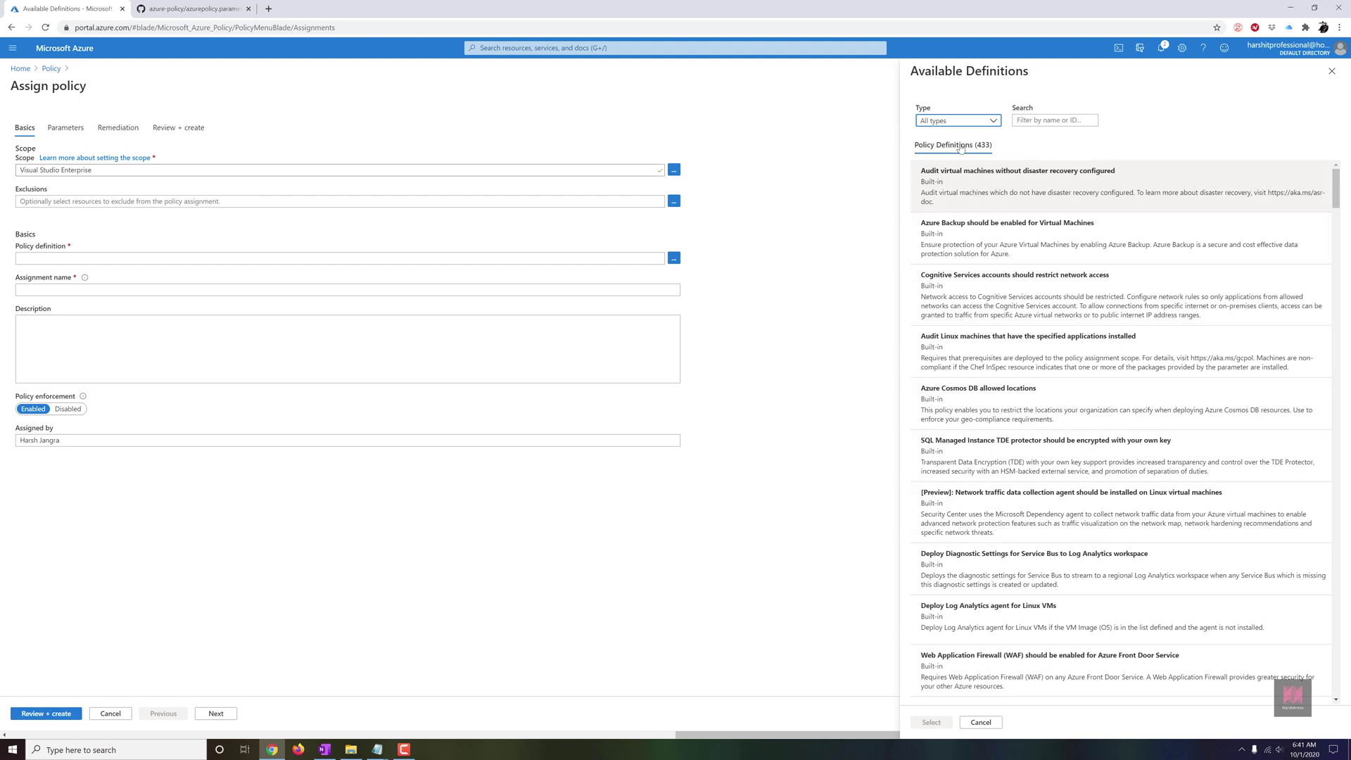
click(993, 121)
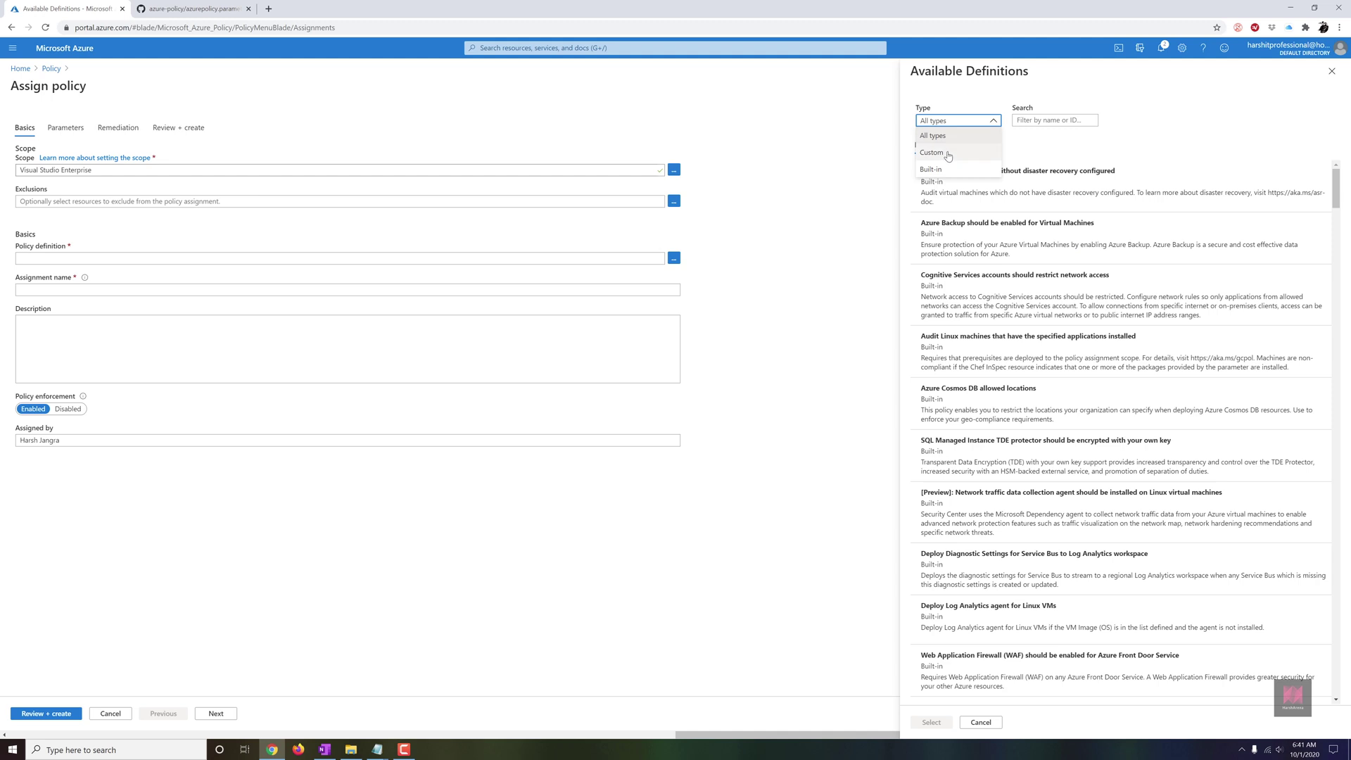
click(967, 156)
click(1015, 120)
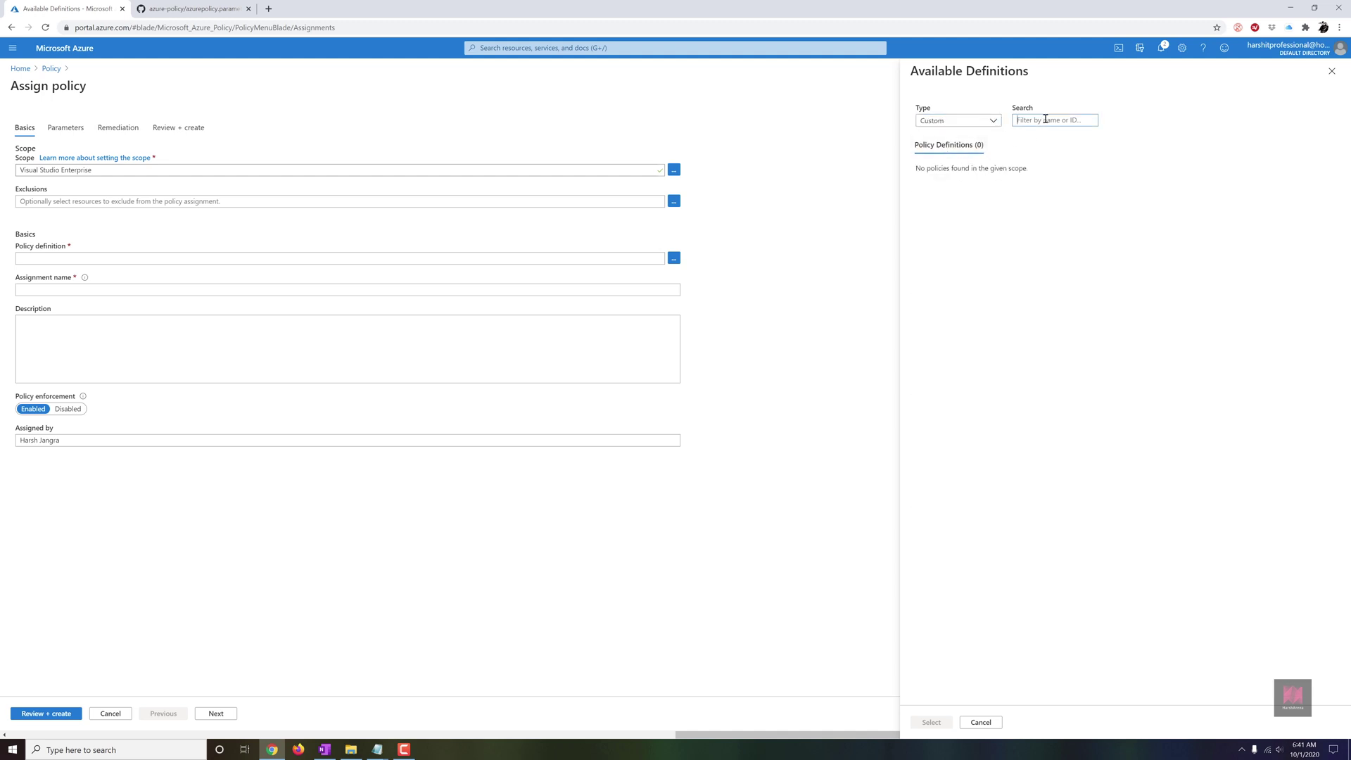
click(979, 127)
click(954, 145)
click(952, 127)
click(961, 157)
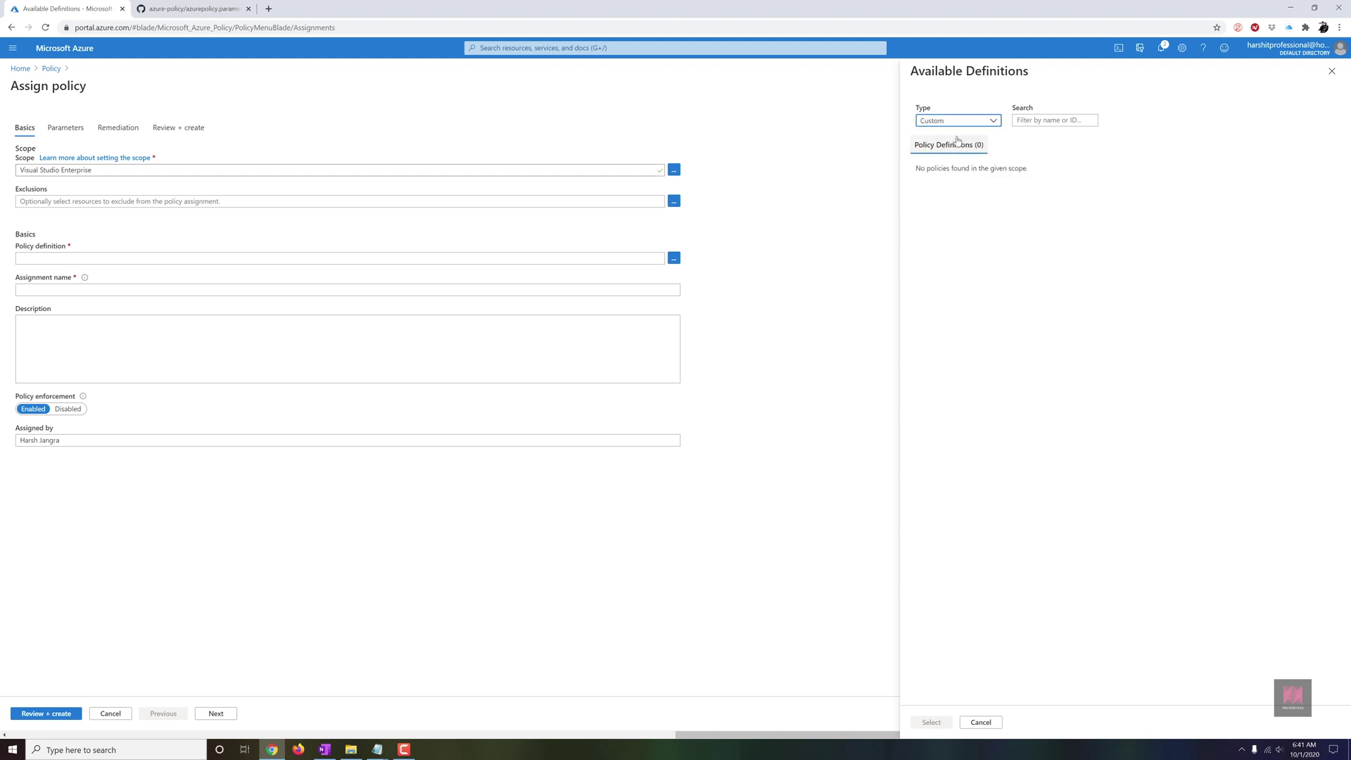
drag(1045, 173, 955, 170)
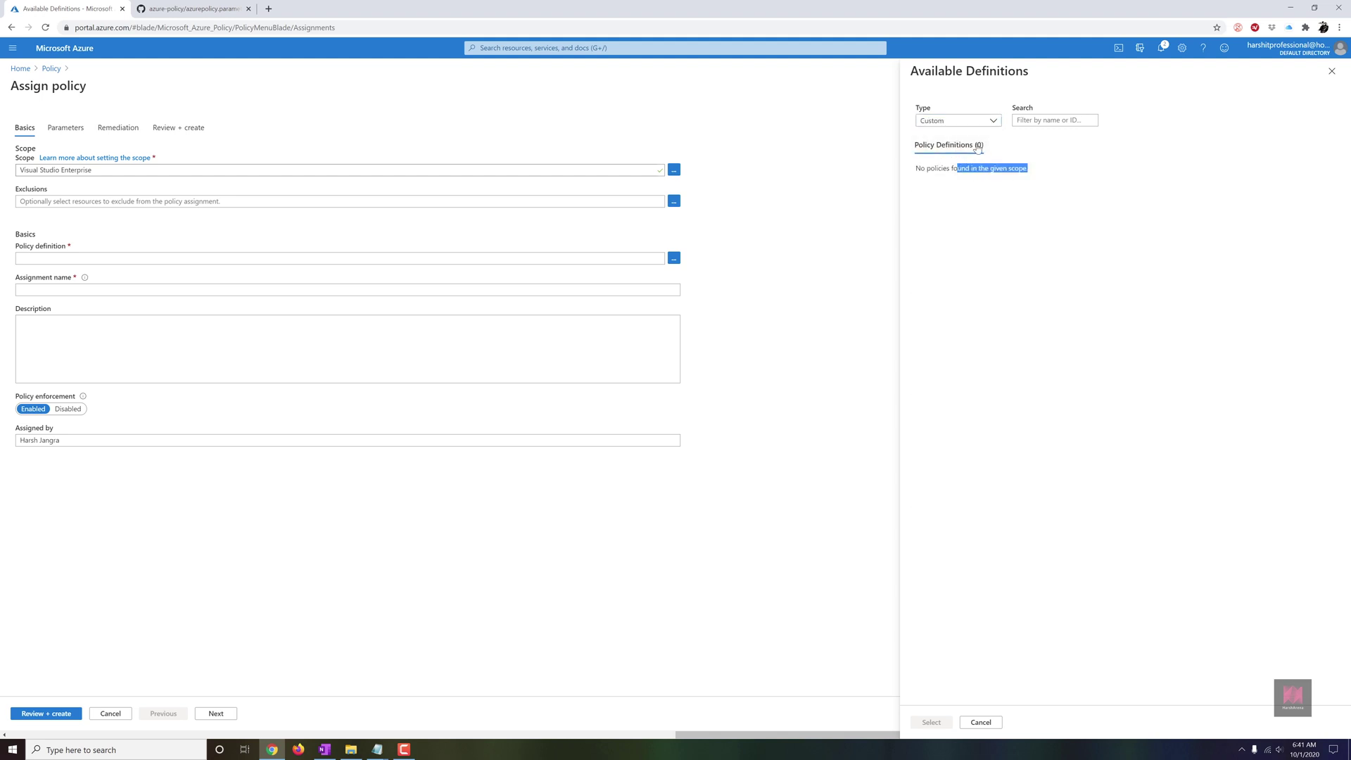
click(954, 135)
Change the policy assignment's scope to the other Visual Studio Enterprise subscription, without choosing a resource group
click(673, 170)
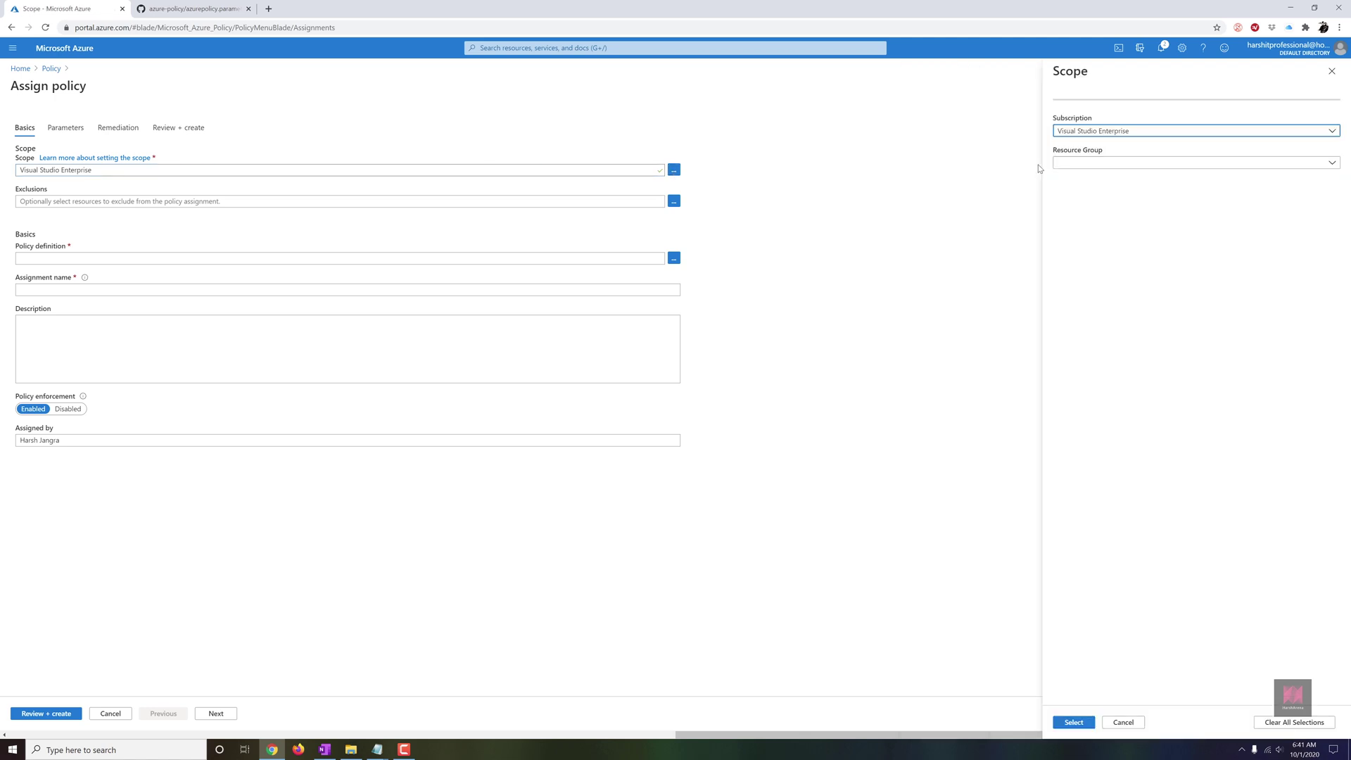
click(1073, 138)
click(1078, 183)
click(1088, 723)
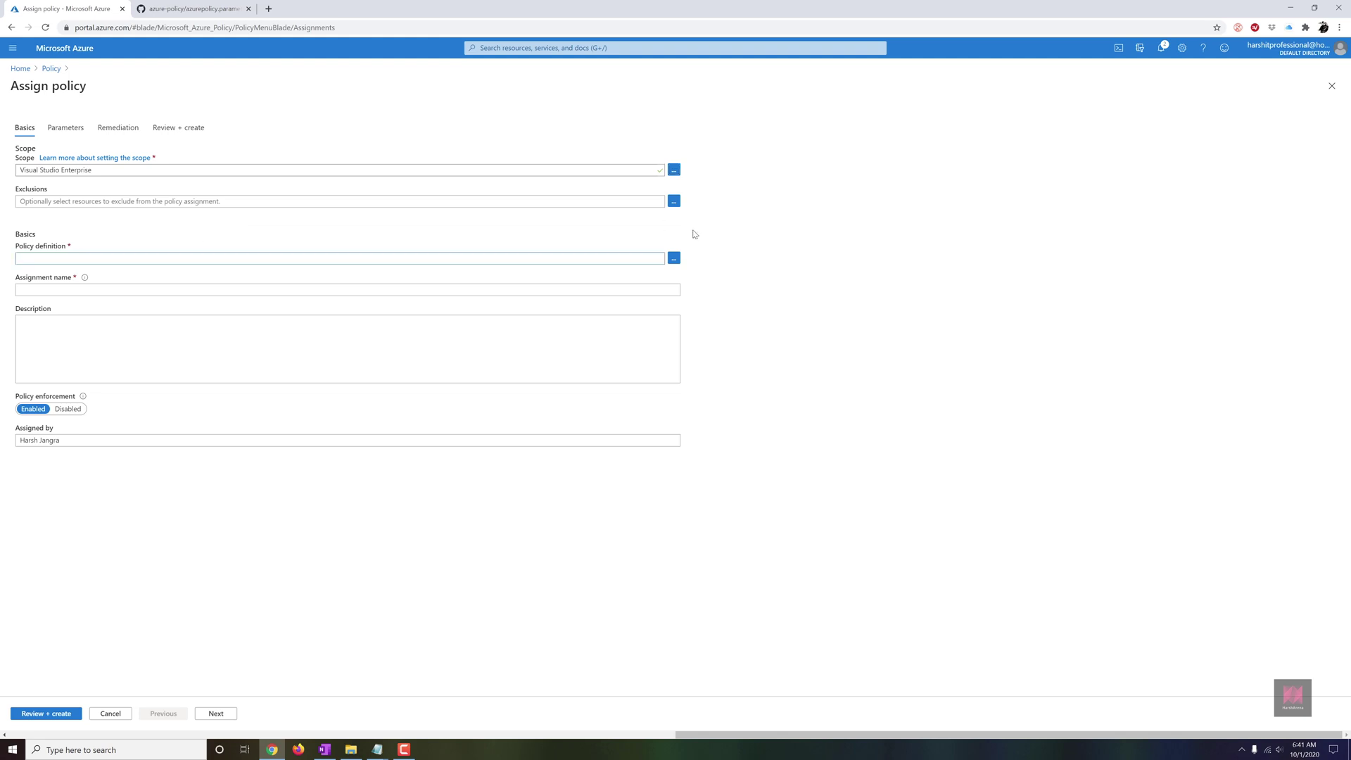
Filter the available definitions by the Custom type and choose HA Org Tags as the assignment's policy definition, leaving the description empty
click(674, 259)
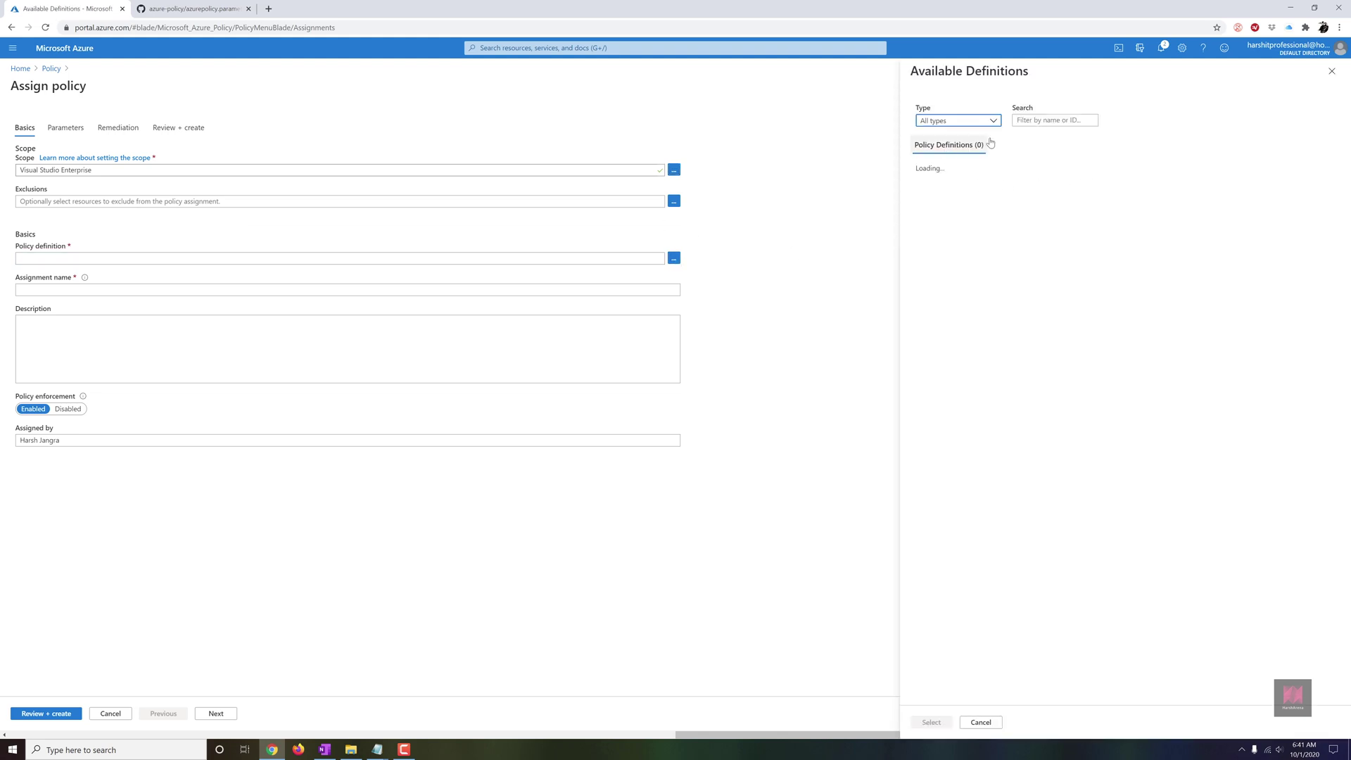
click(993, 120)
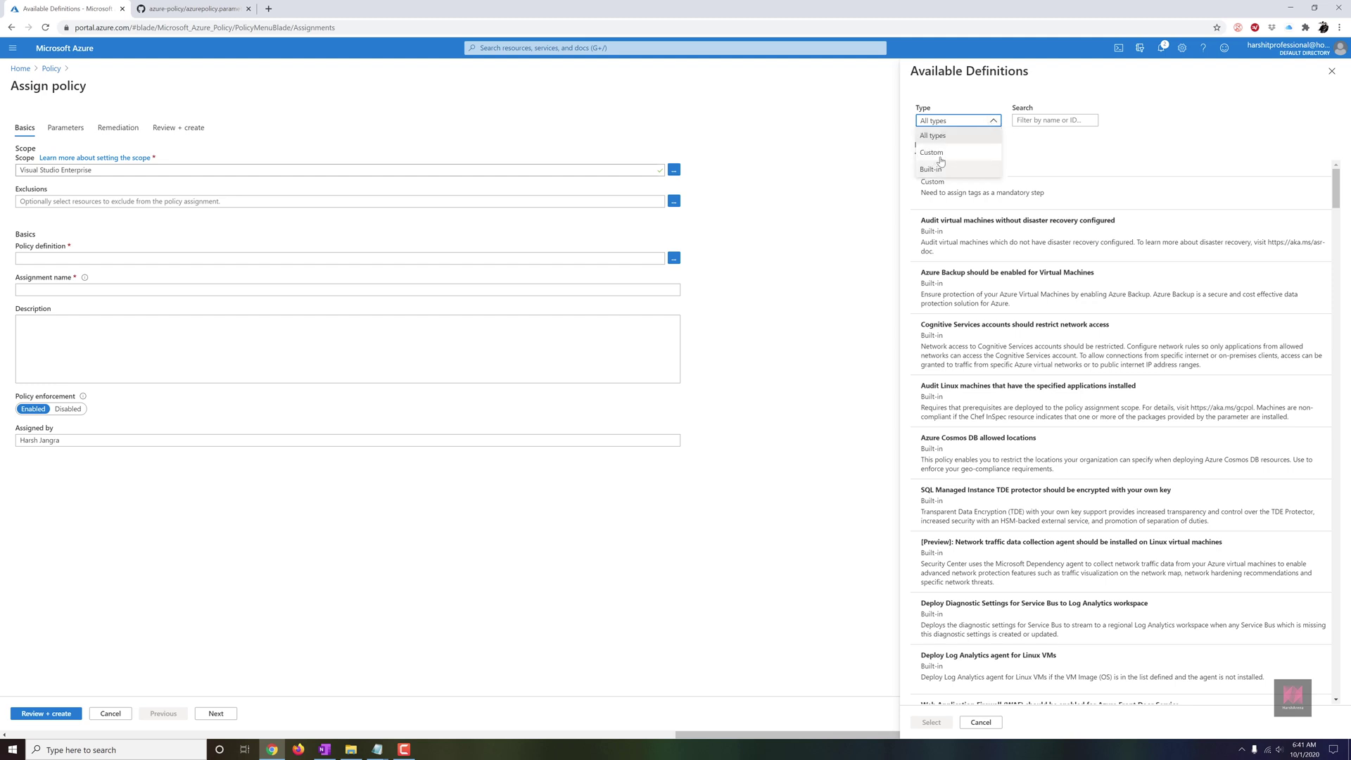
click(938, 165)
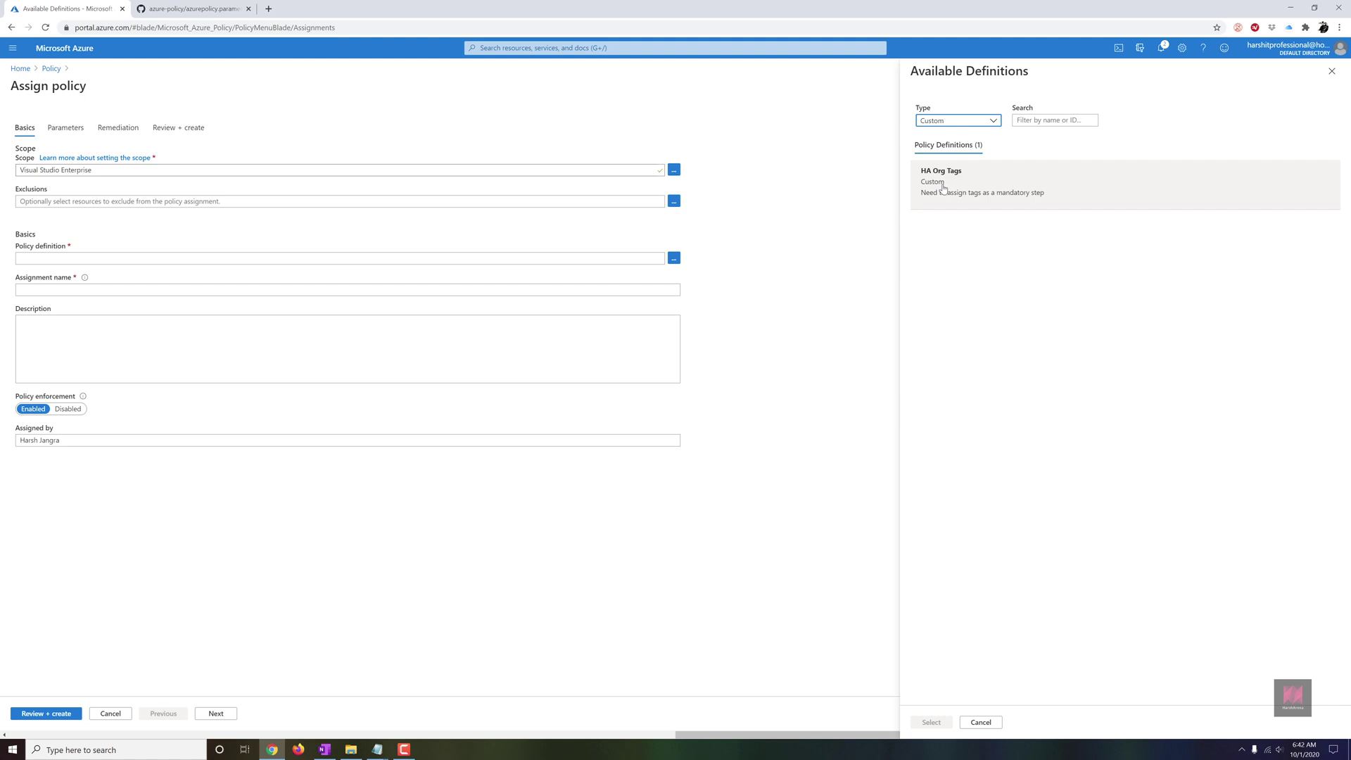
click(944, 188)
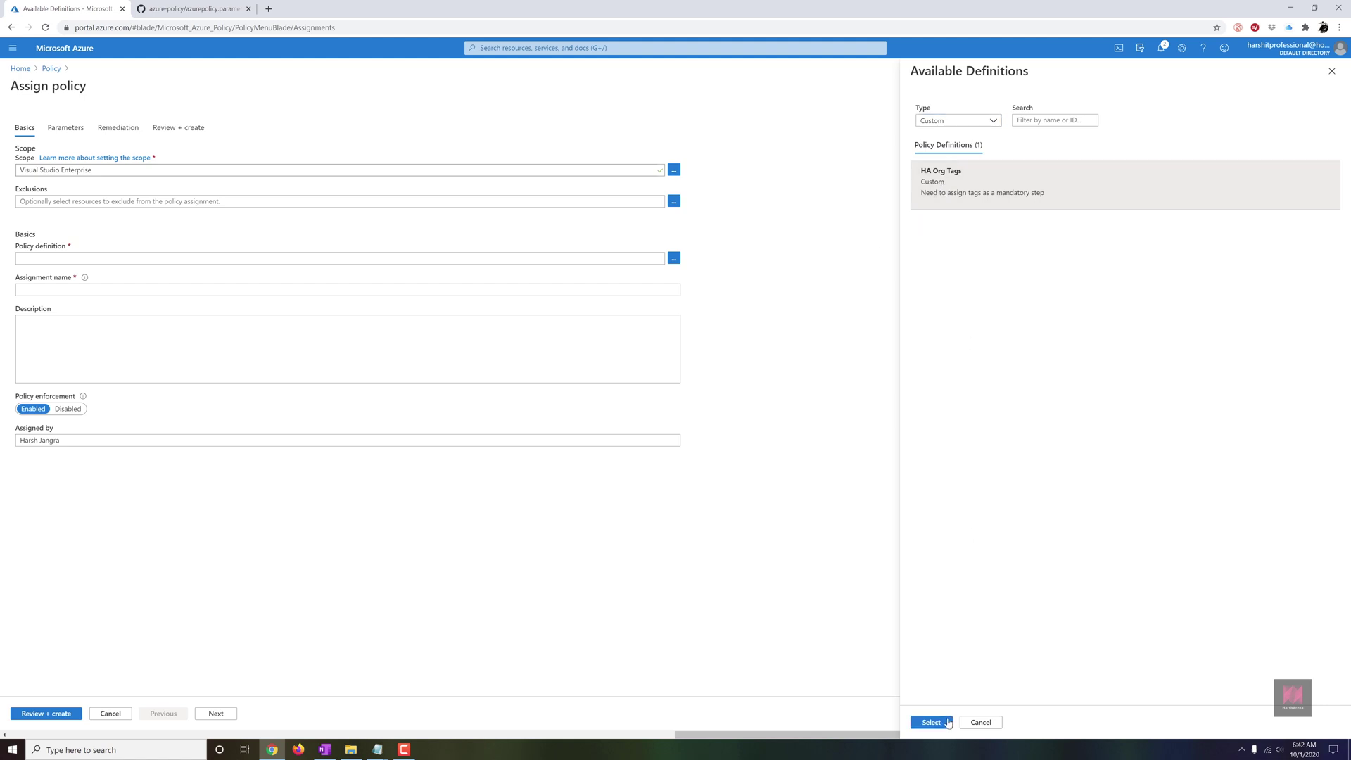
click(932, 722)
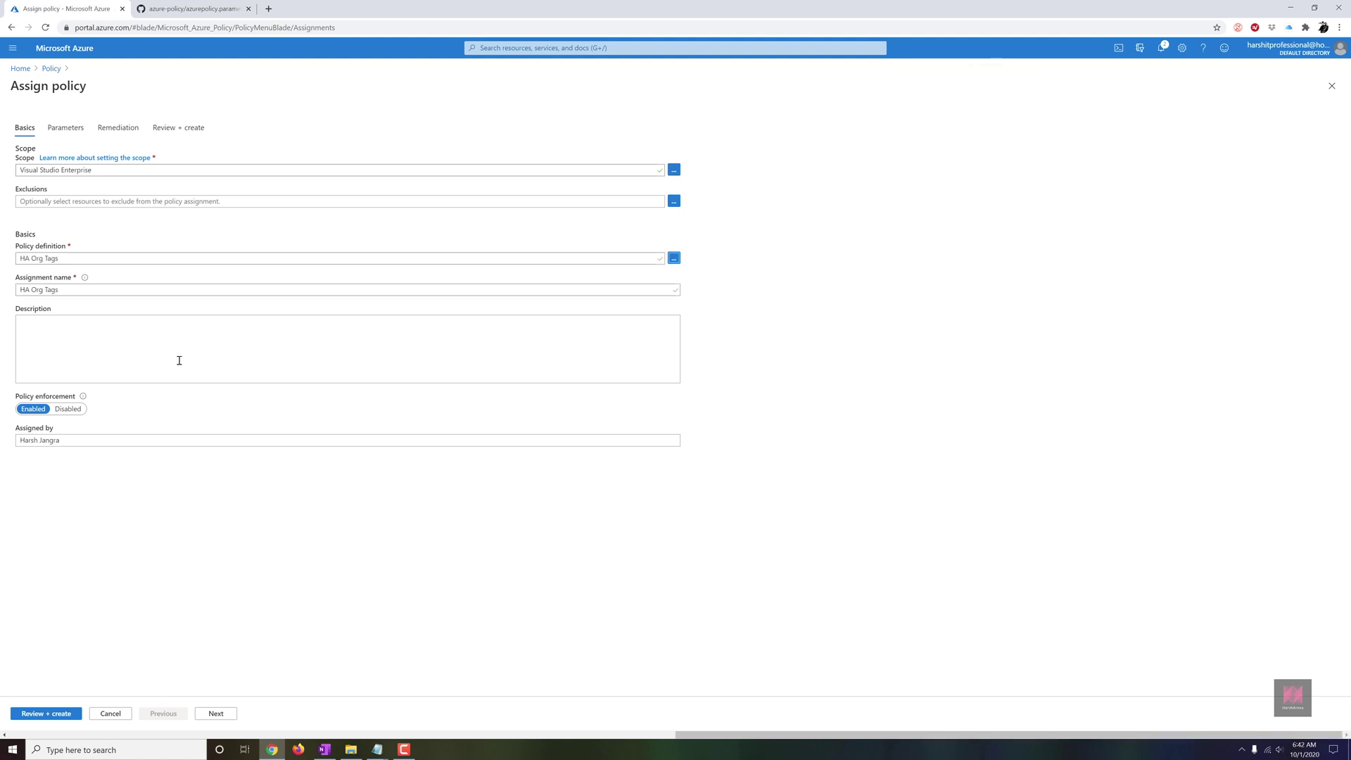
click(64, 332)
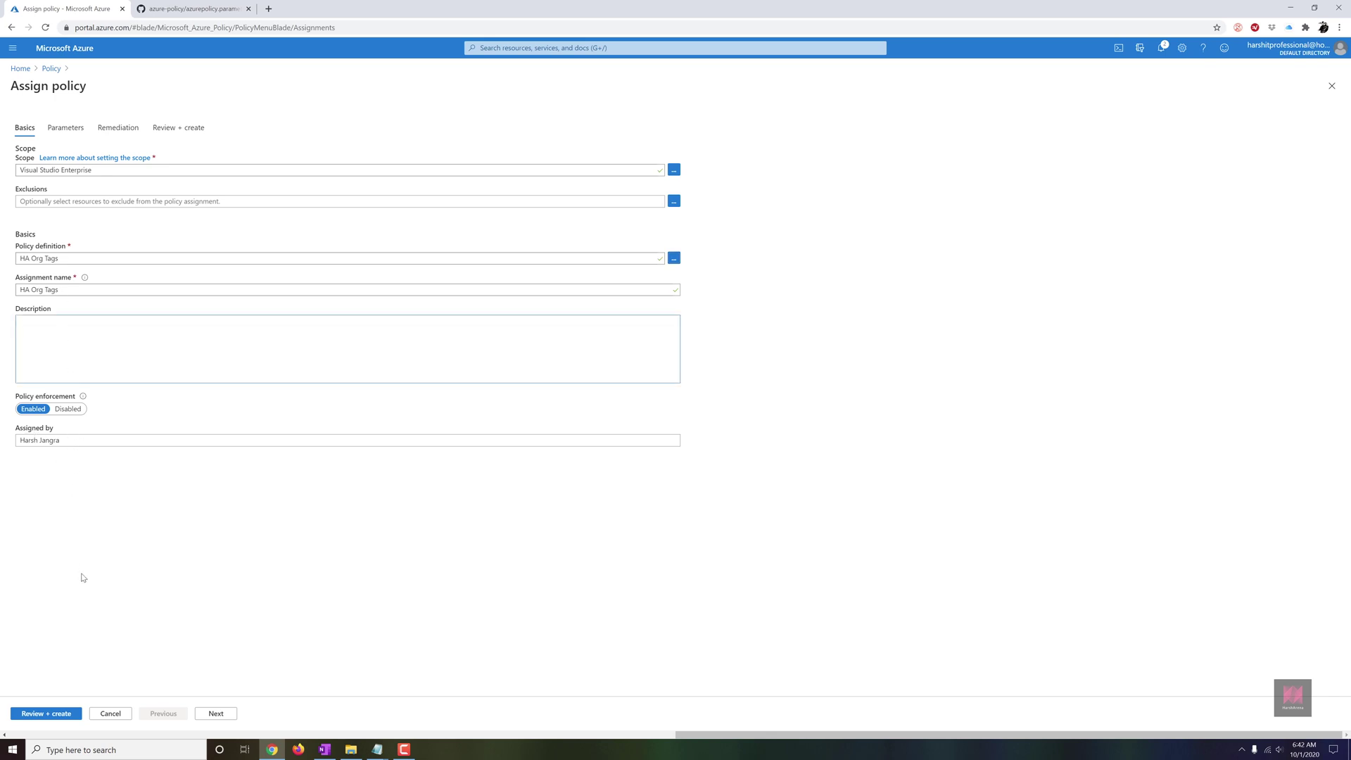
Set the tagName parameter to ManagedBy, leave managed identity creation off in the remediation settings and go to the assignment's review
click(66, 127)
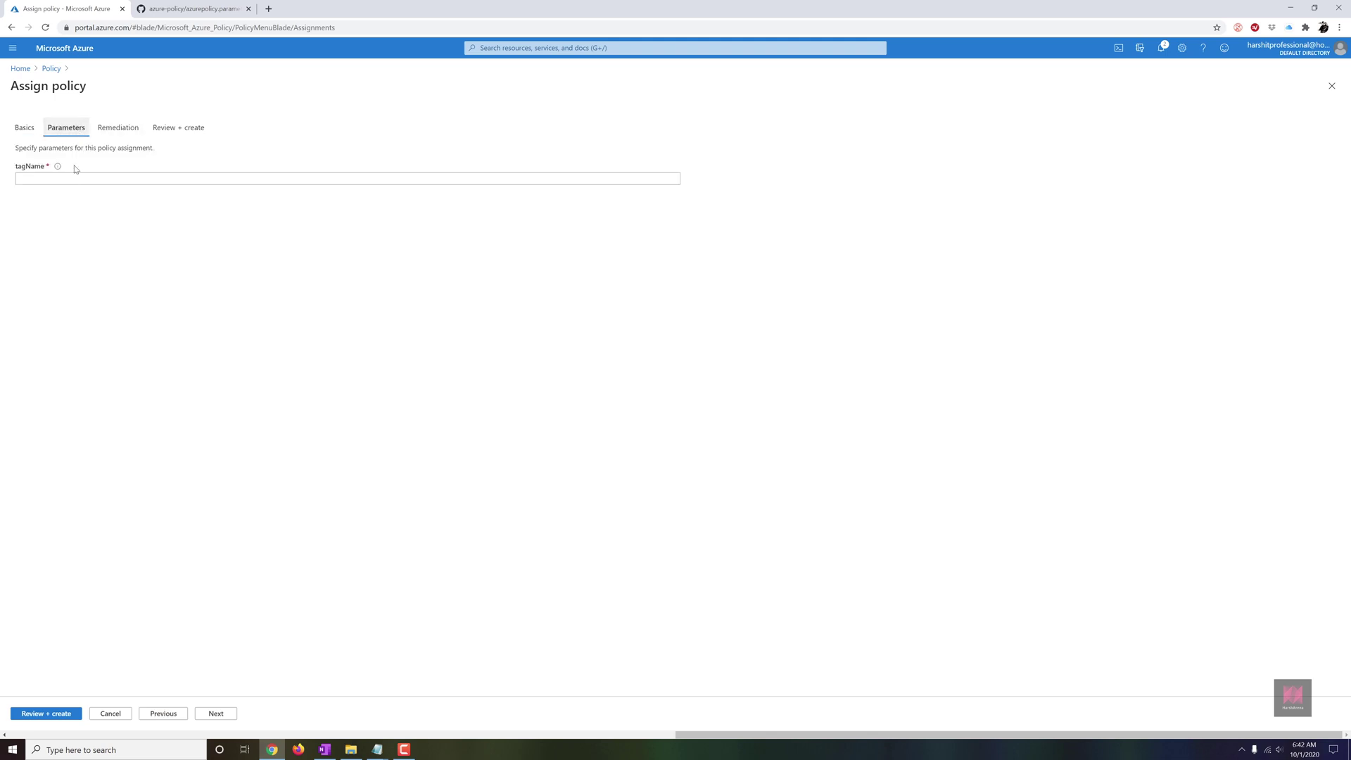
click(54, 177)
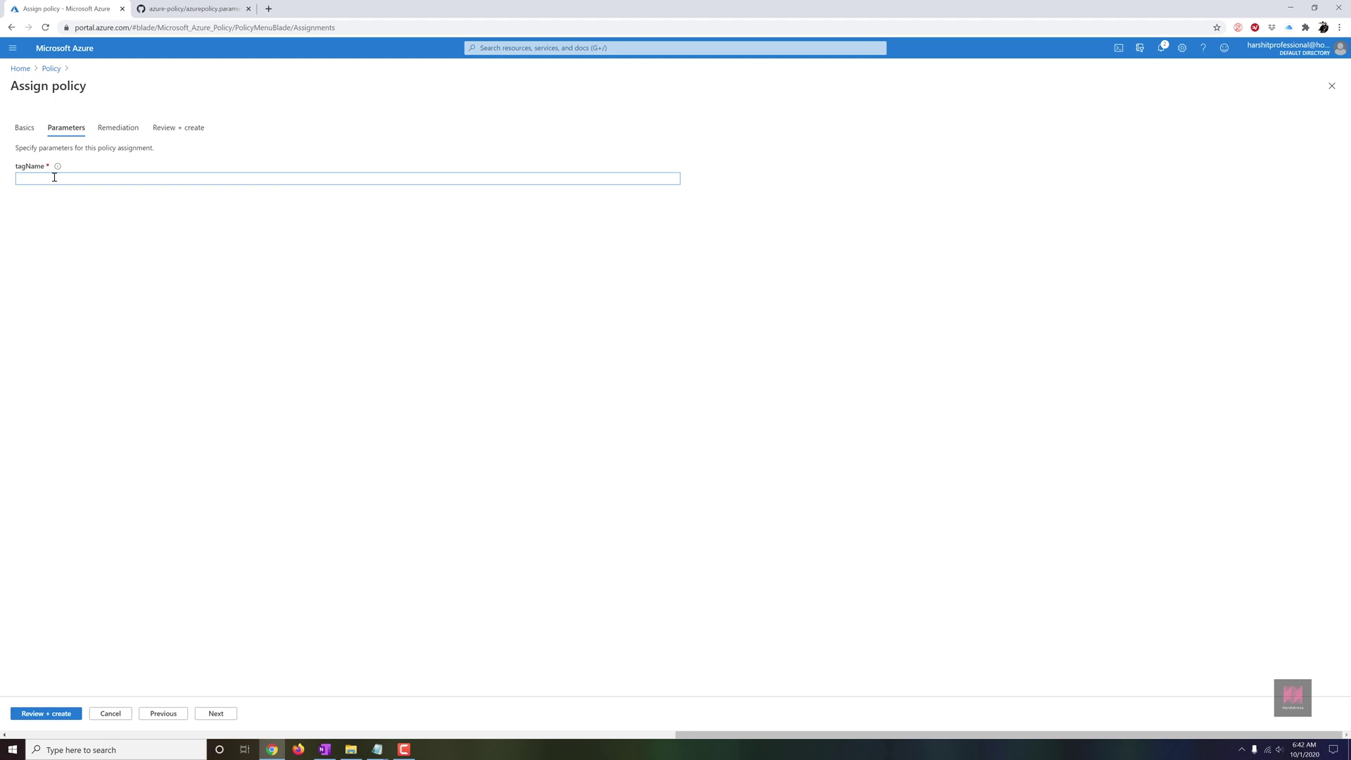
text(ManagedBy)
click(123, 134)
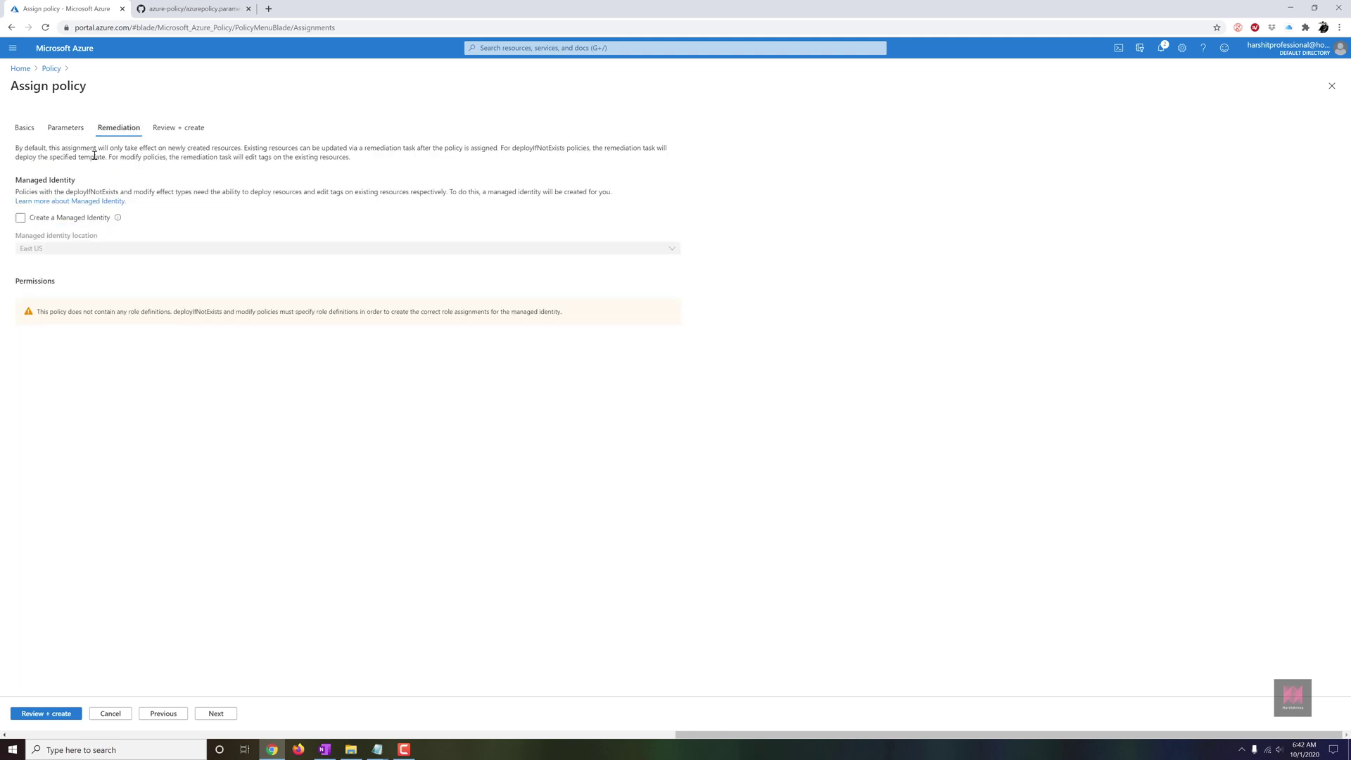
click(162, 127)
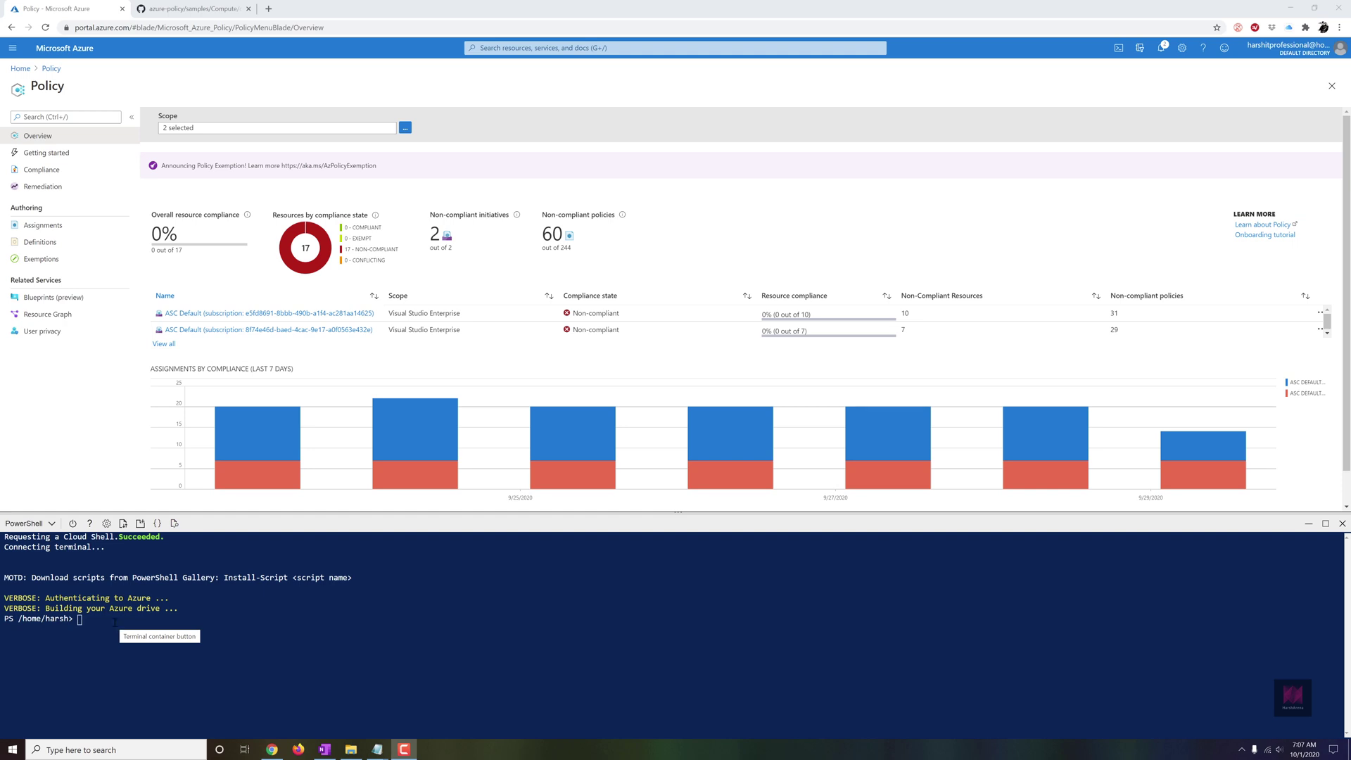
List the subscriptions with get-azsubscription in Cloud Shell and check the files in the HarshArena Azure Policy folder
right_click(114, 622)
click(229, 570)
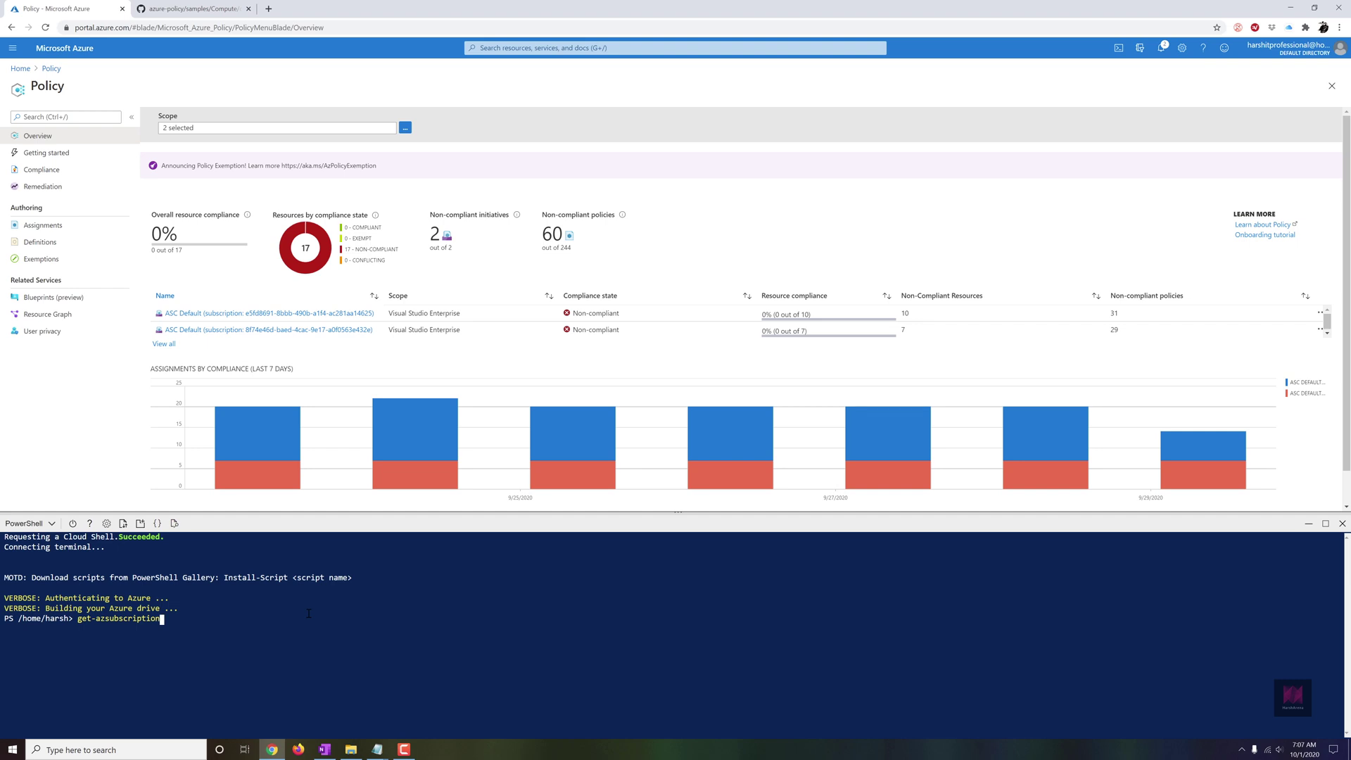
key(Return)
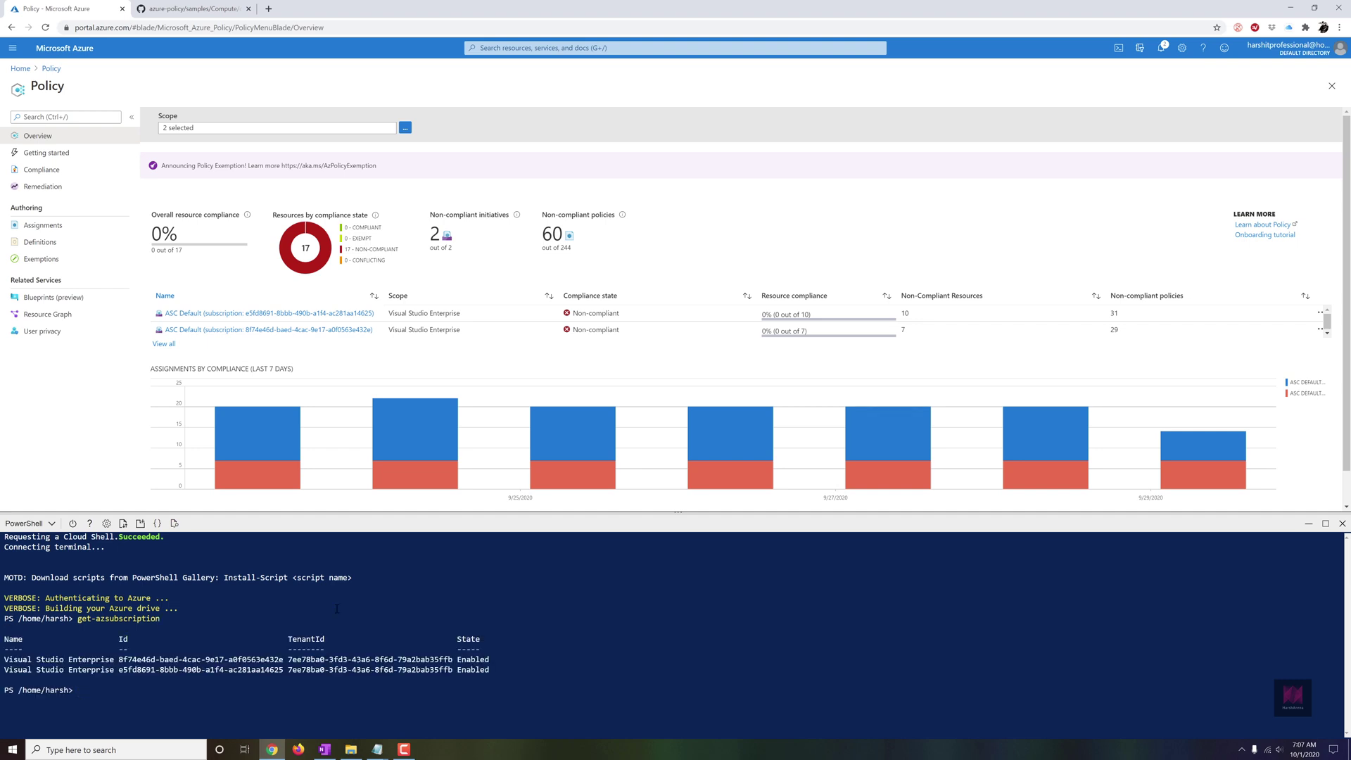
click(352, 751)
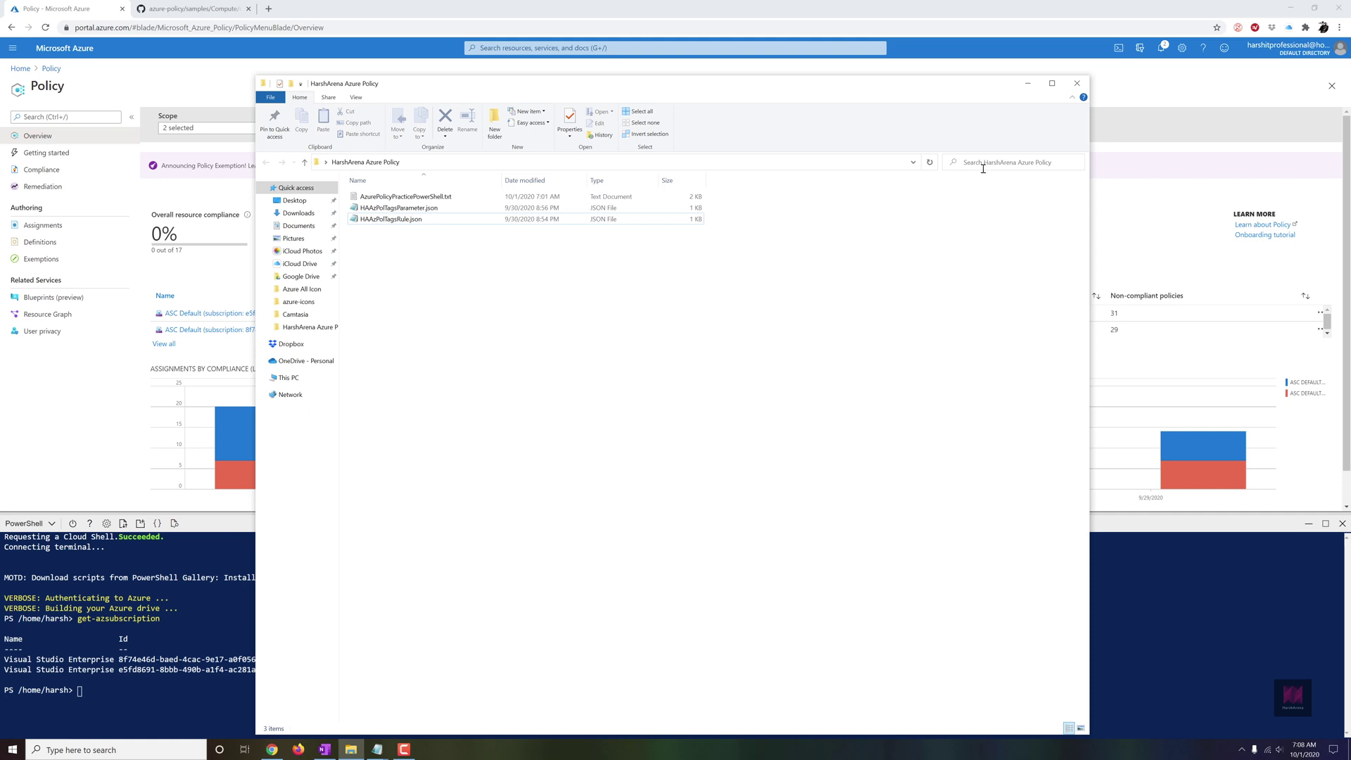
click(1029, 85)
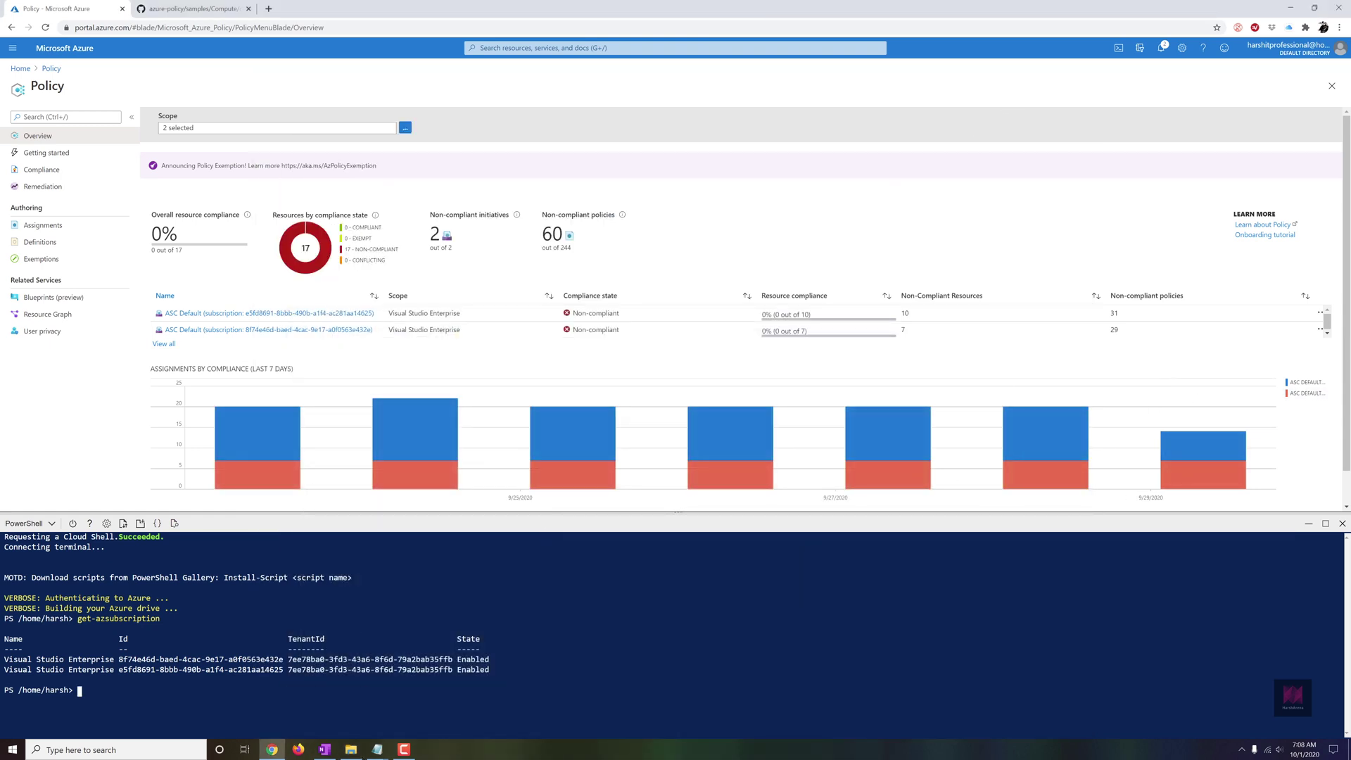
Copy the Set-azcontext command from the notes and run it in Cloud Shell with the ID of the second listed Visual Studio Enterprise subscription
key(alt+Tab)
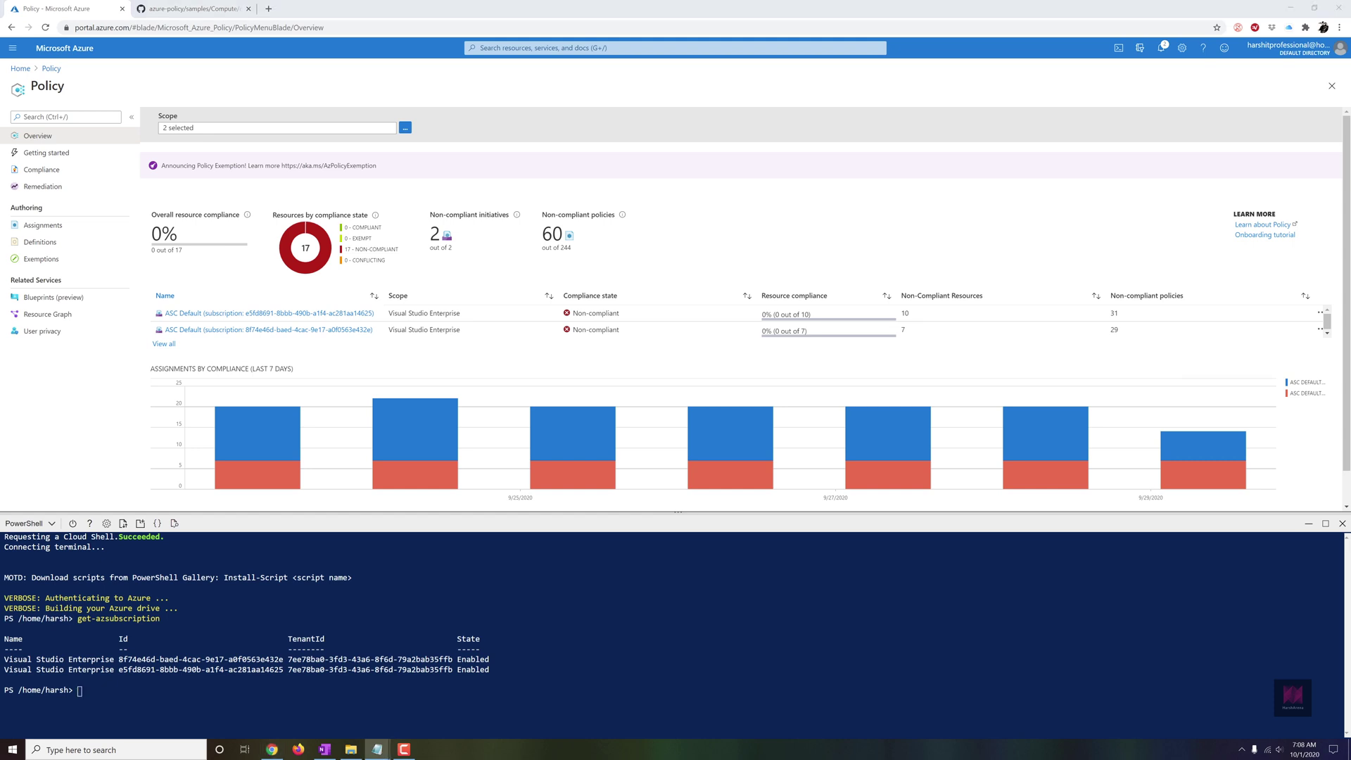
right_click(124, 697)
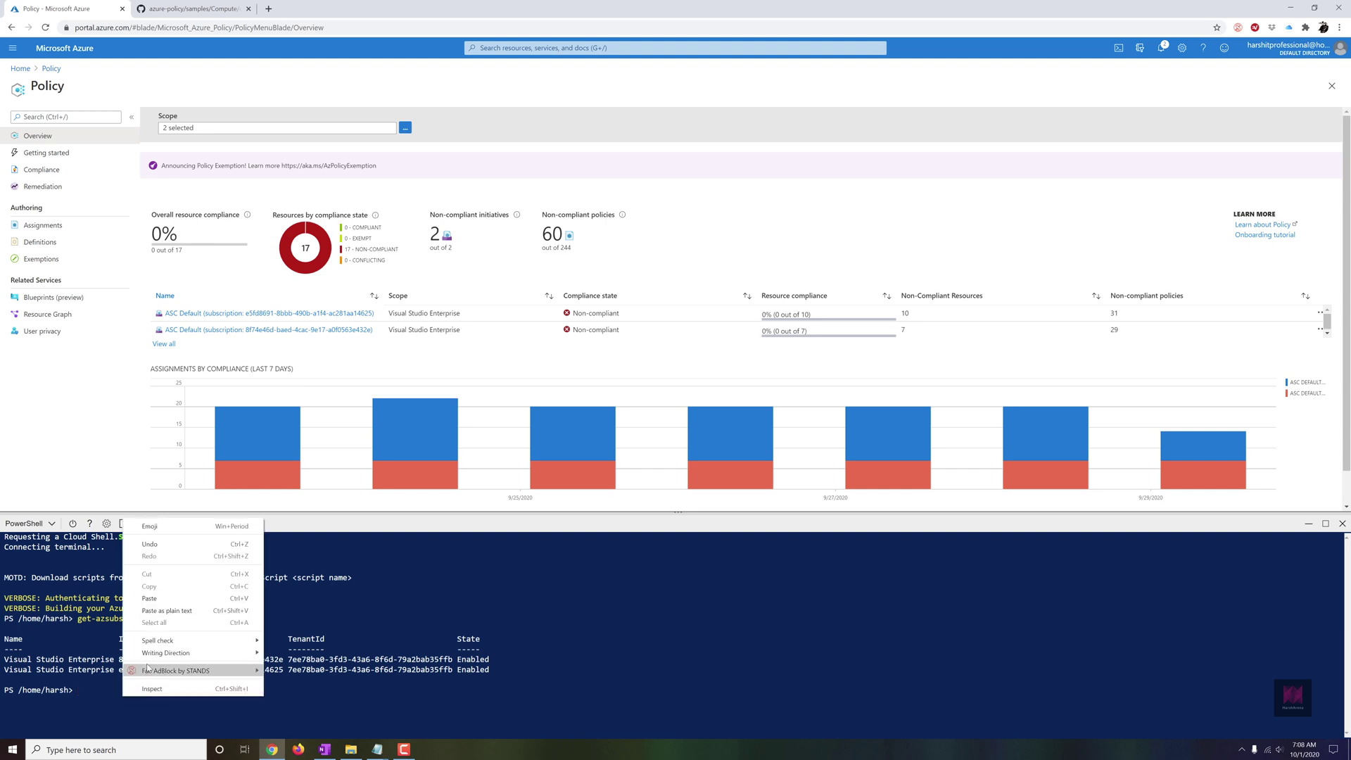
click(169, 613)
key(Return)
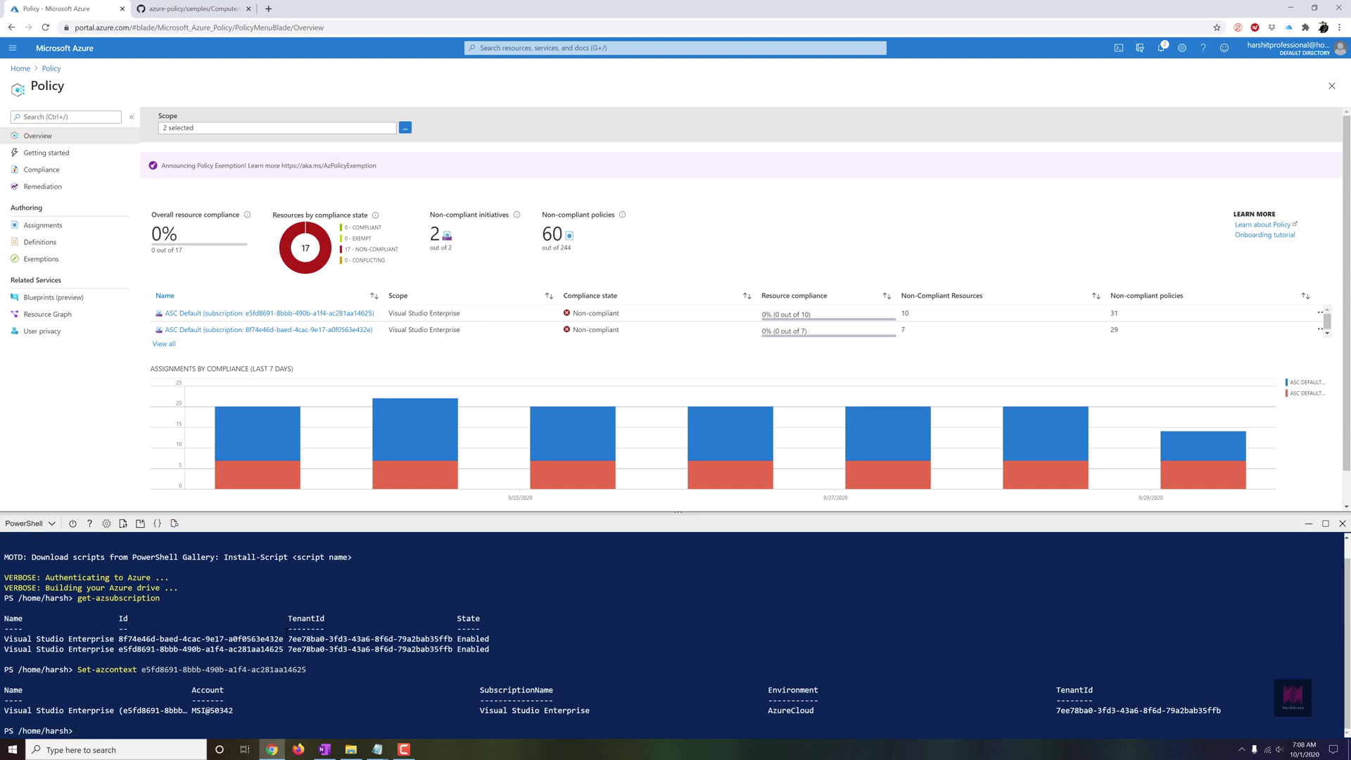
key(Return)
key(Return)
key(Return)
key(Return)
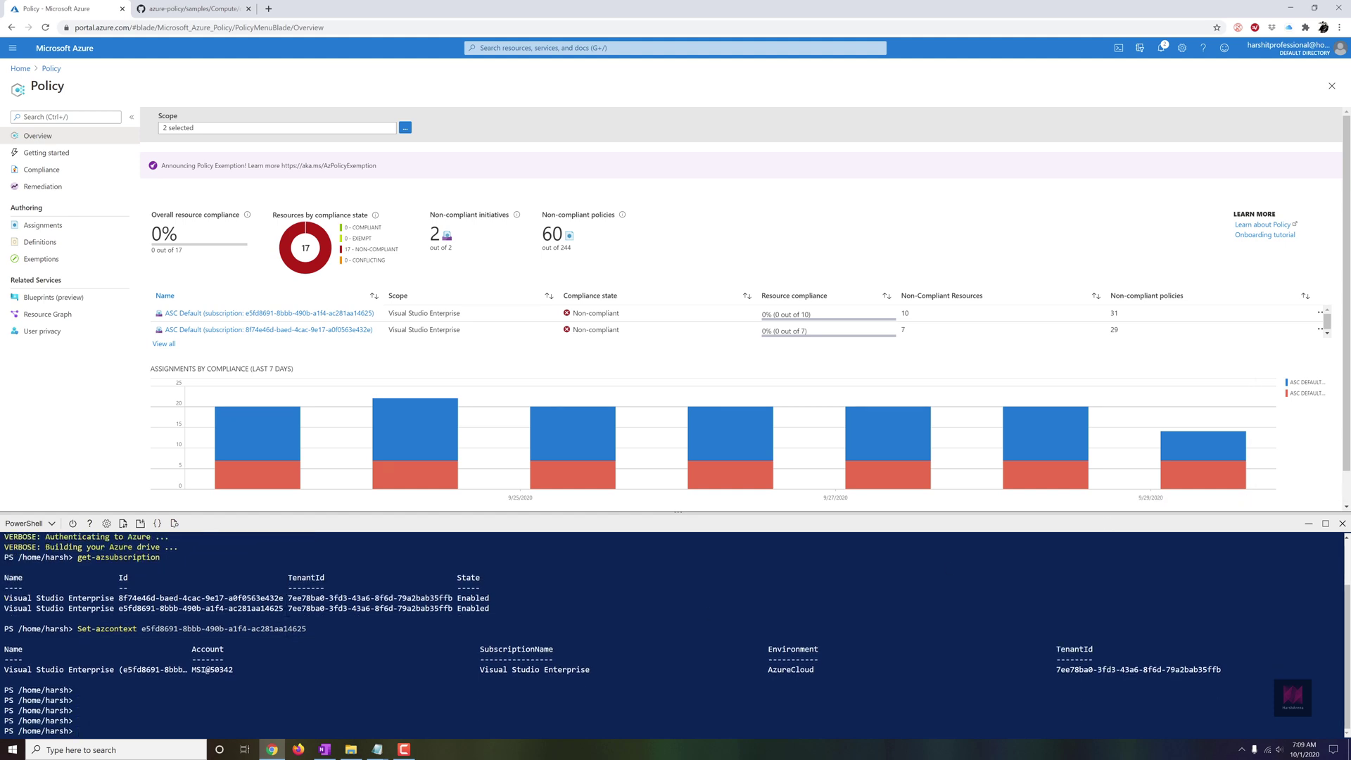
Run register-azresourceprovider in Cloud Shell with the provider namespace 'Microsoft.PolicyInsights', using the command from the notes
key(alt+Tab)
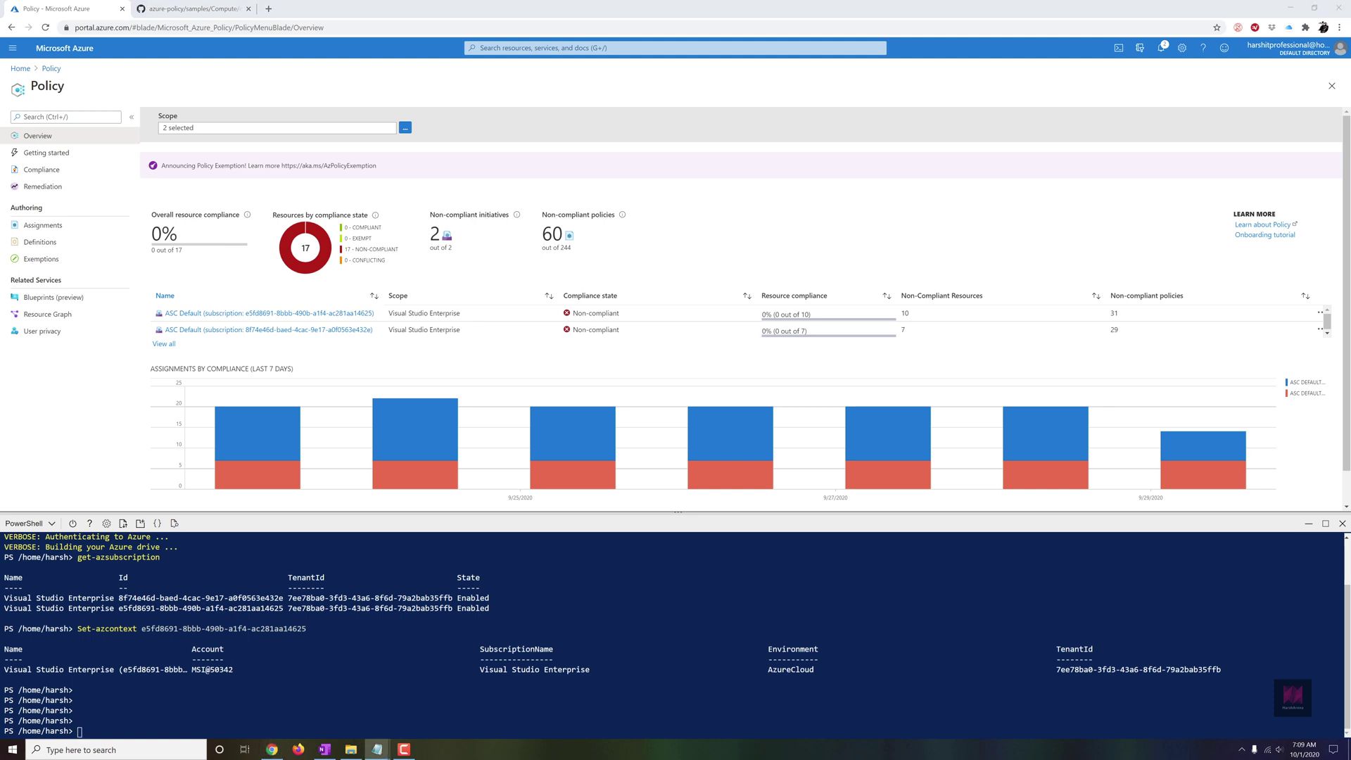
click(145, 719)
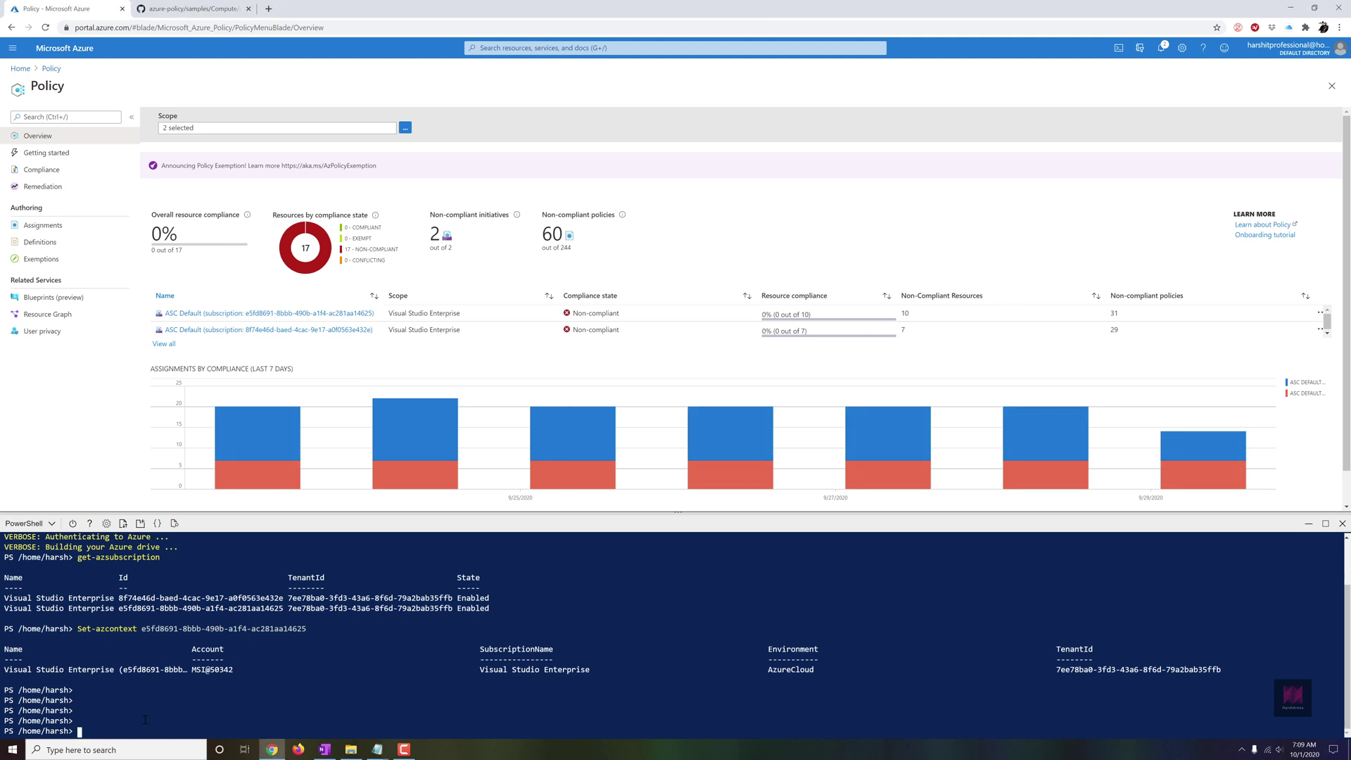
right_click(145, 721)
click(197, 636)
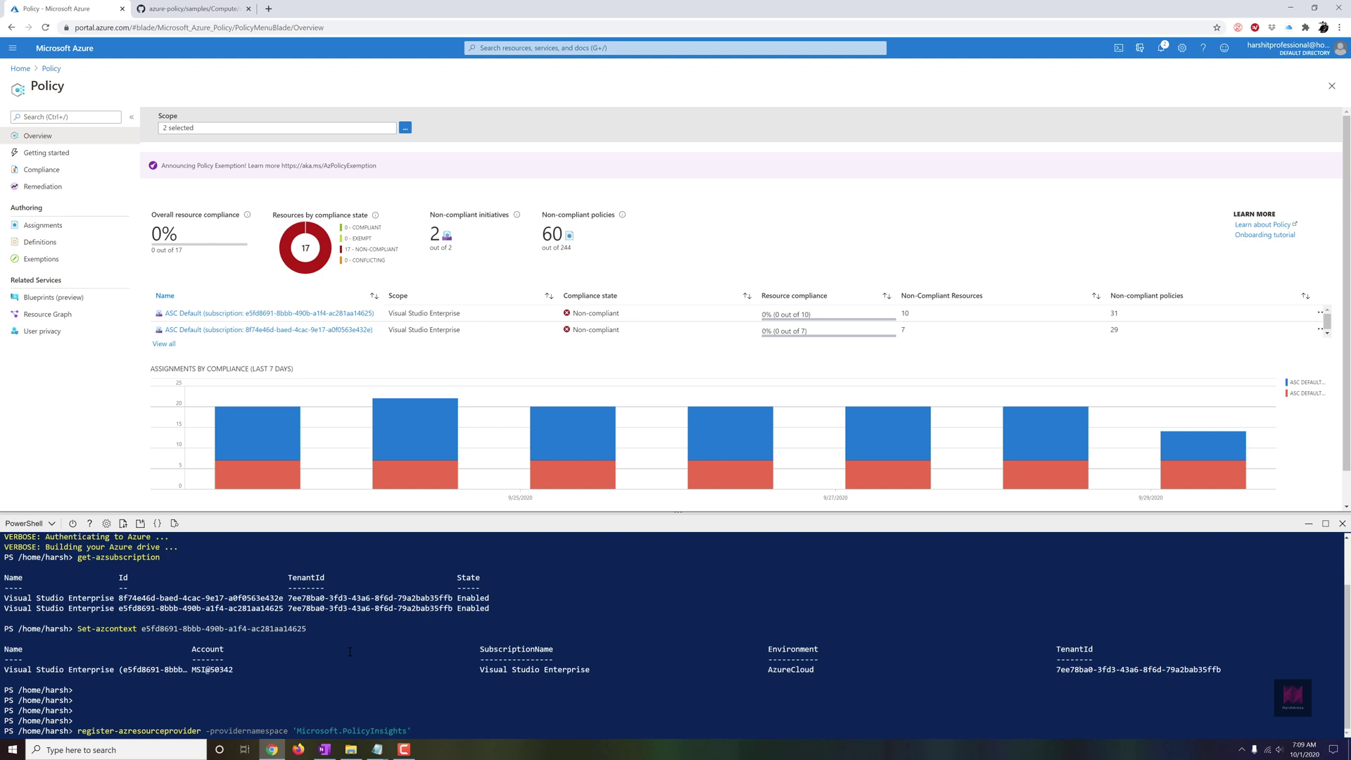
key(Return)
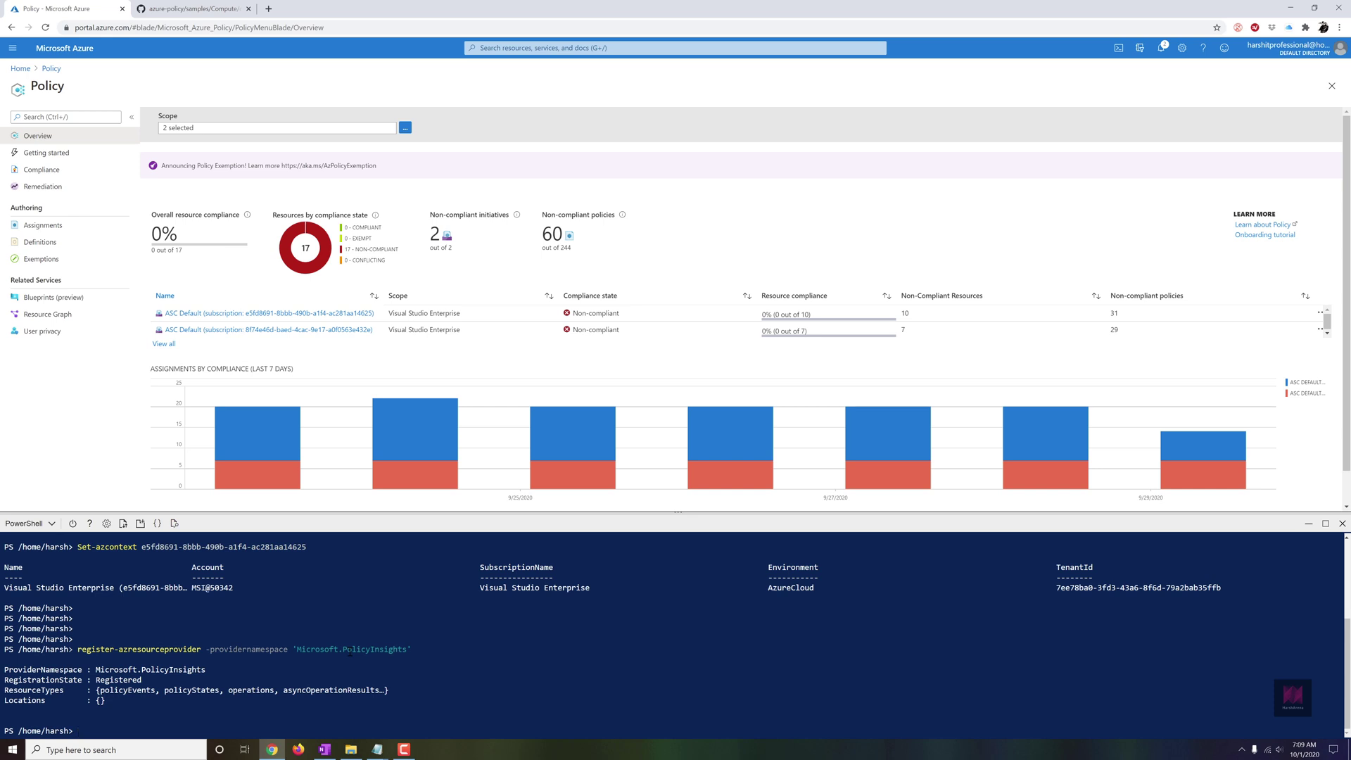
key(Return)
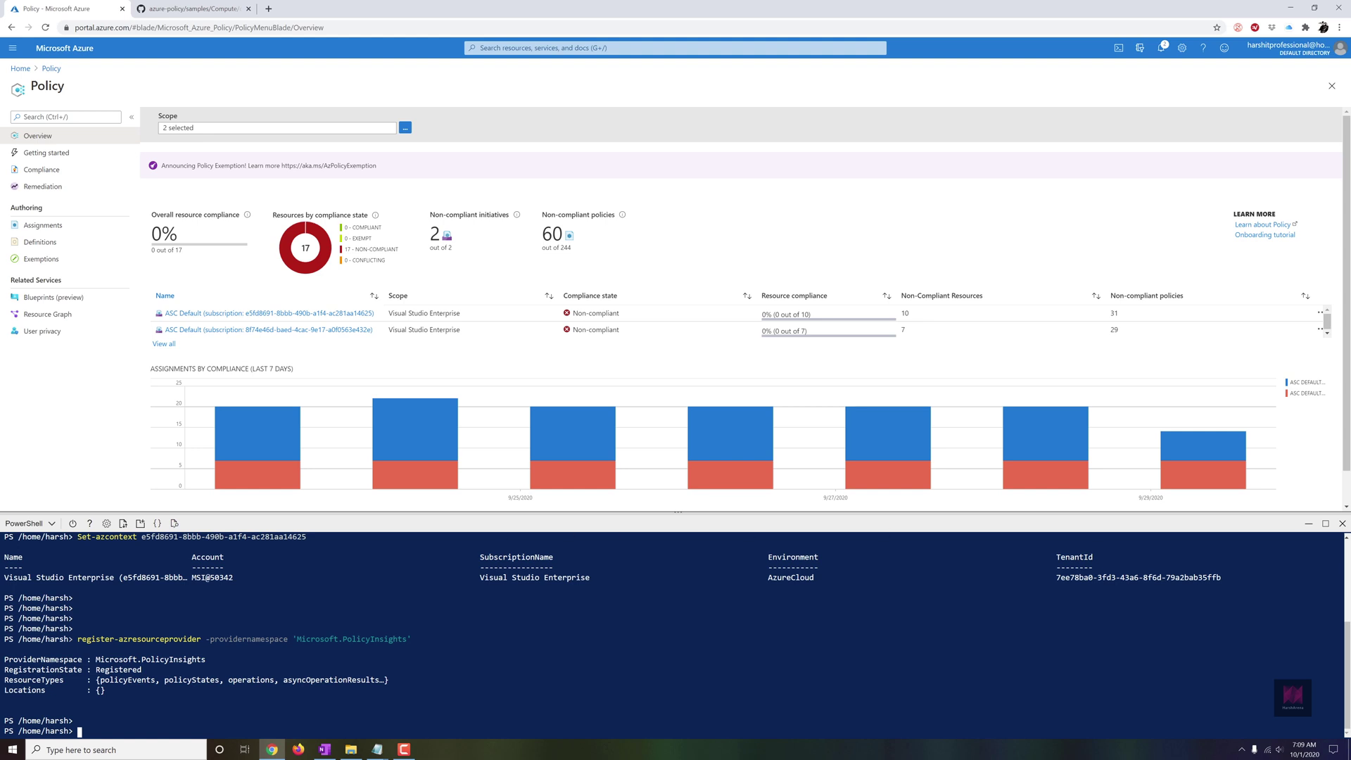
Enter $definition = New-AzPolicyDefinition for HAOrgTags (HarshArena Org Tags, 'Need to assign tags as mandatory'), indexed mode, with the GitHub-hosted HAAzPolTagsRule.json and HAAzPolTagsParameter.json
key(alt+Tab)
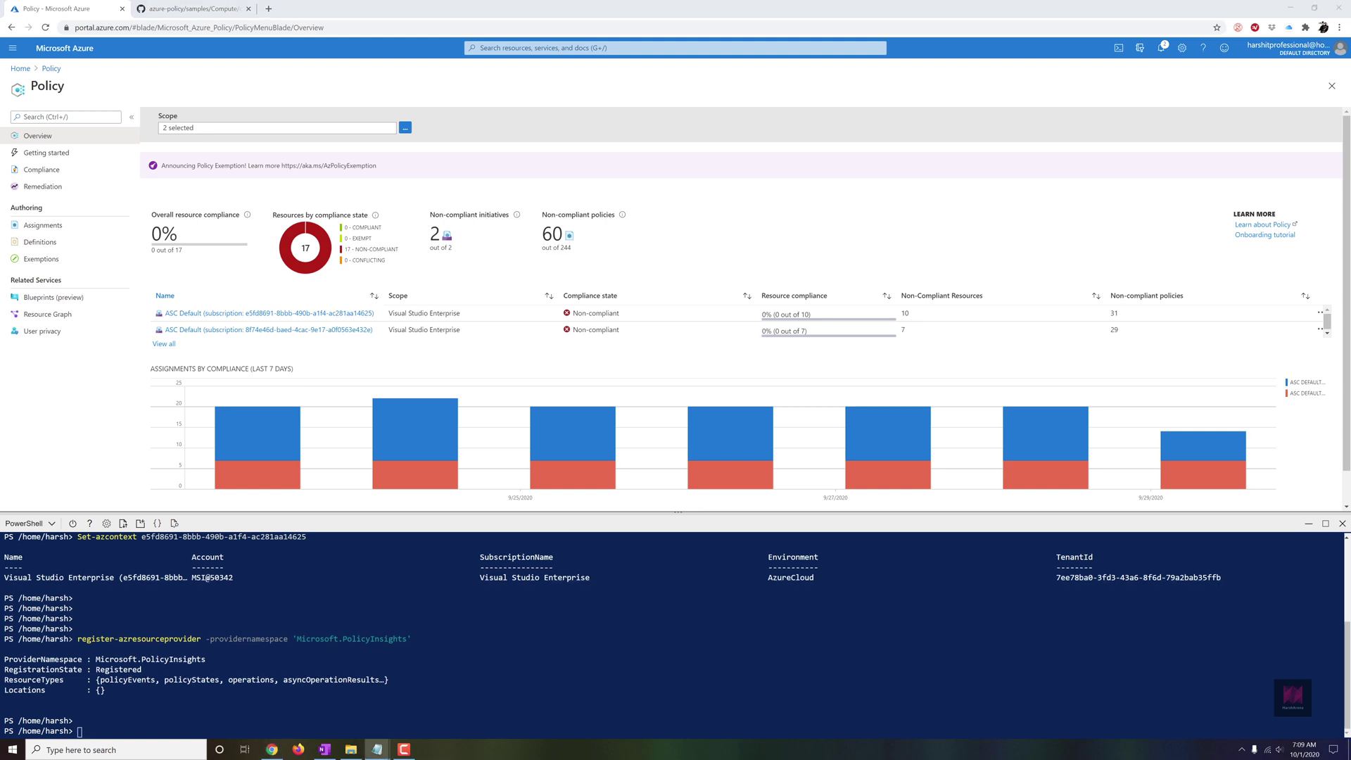
click(177, 730)
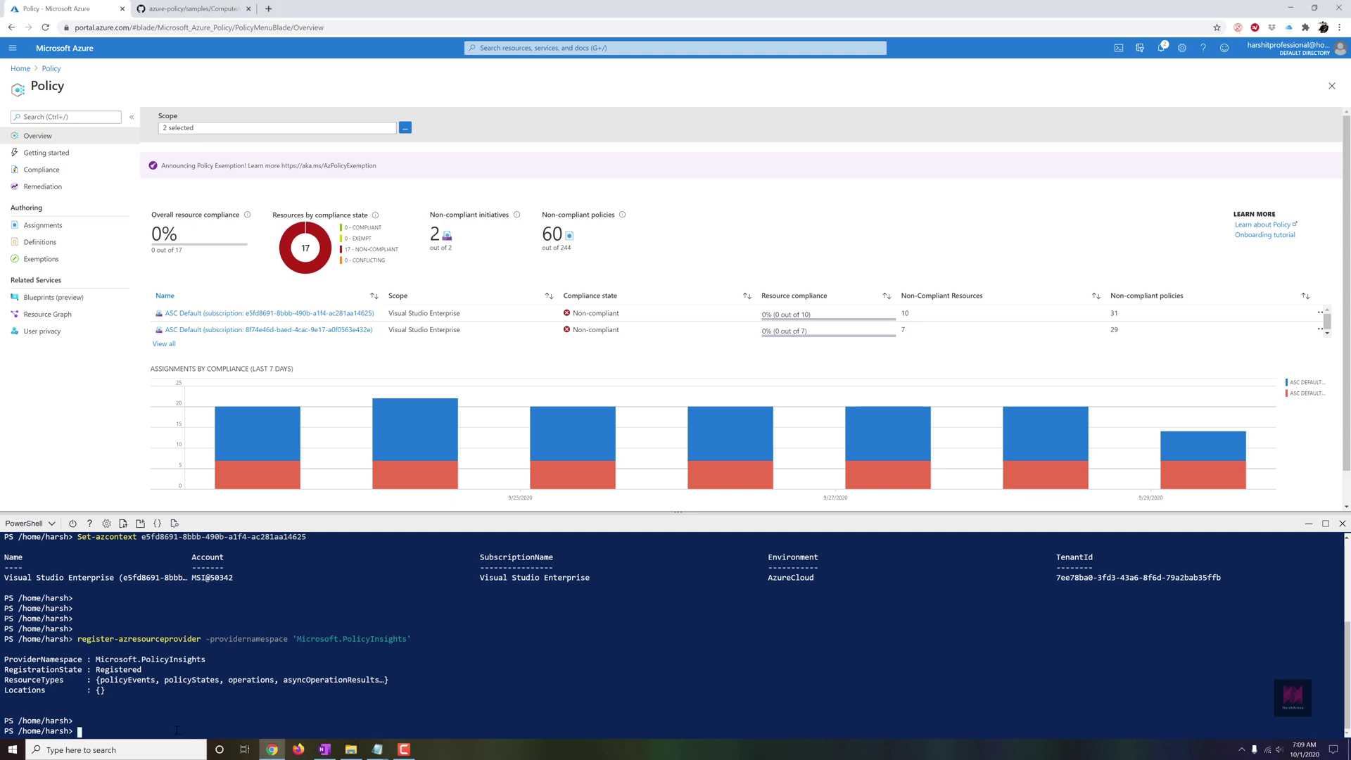
right_click(176, 730)
click(204, 648)
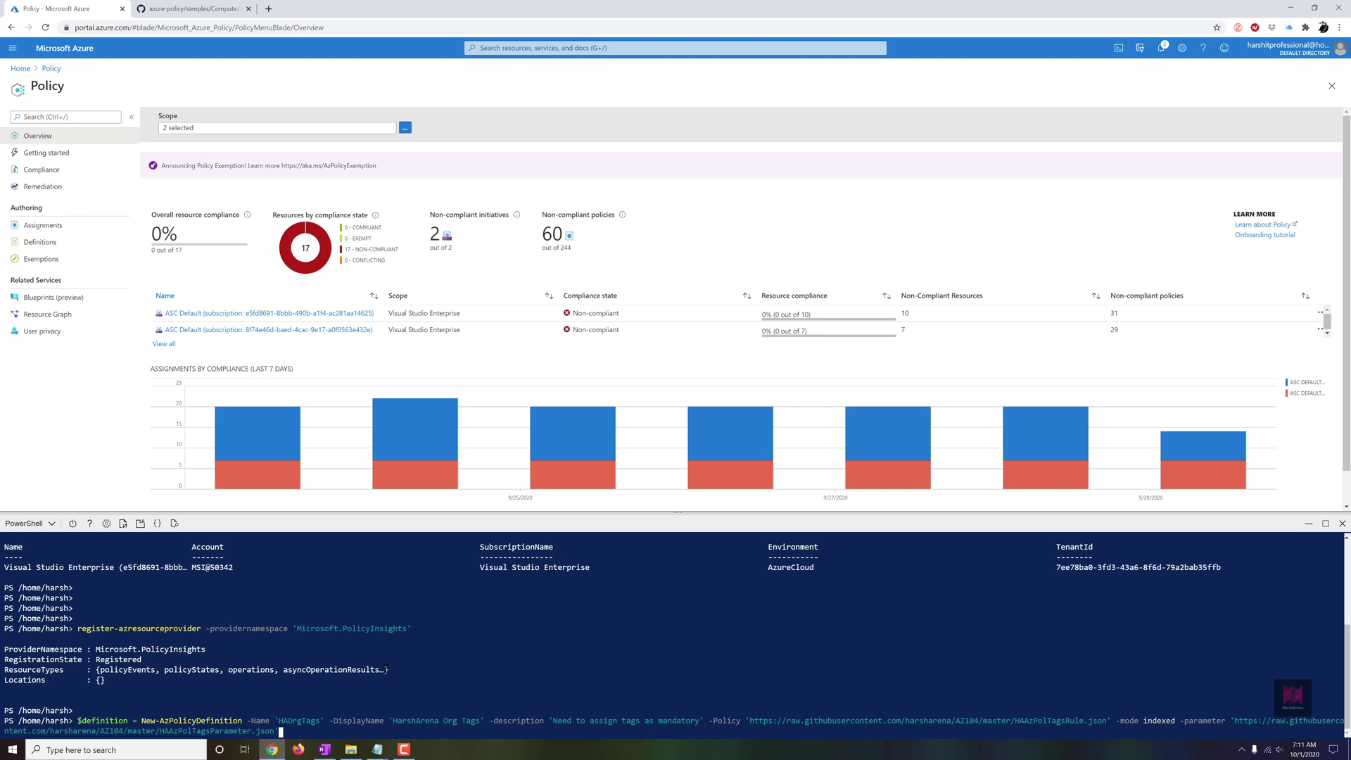
Examine the tagName parameter and its description in HAAzPolTagsParameter.json in Notepad, and return to Cloud Shell
click(377, 749)
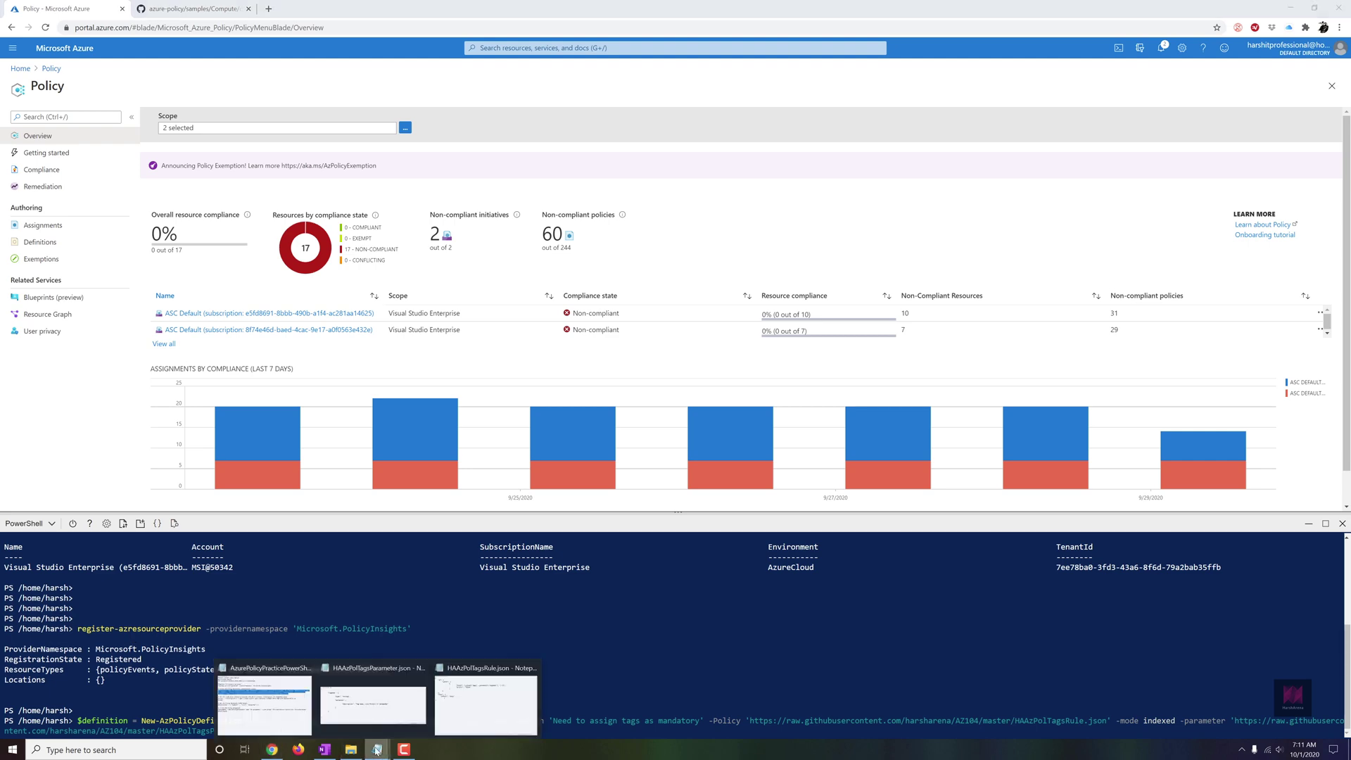
click(376, 701)
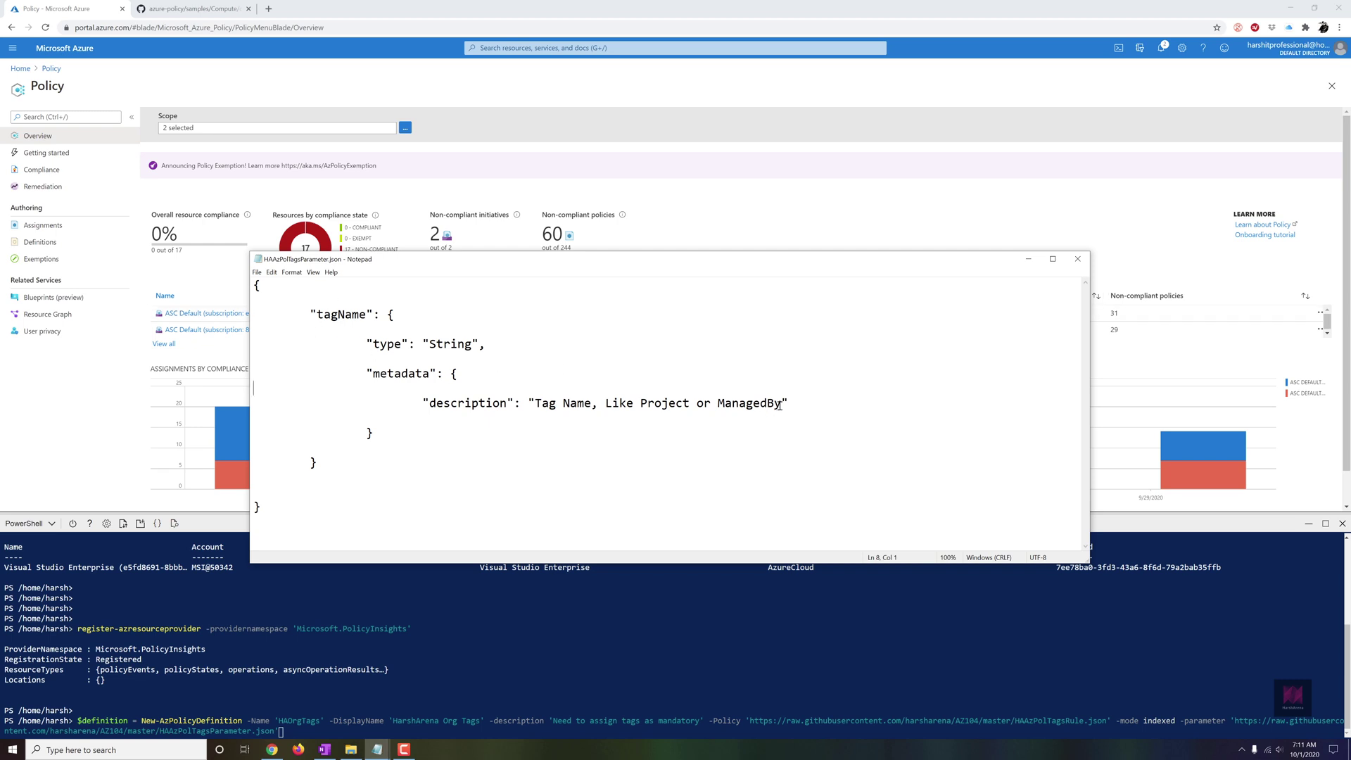
drag(782, 404, 732, 403)
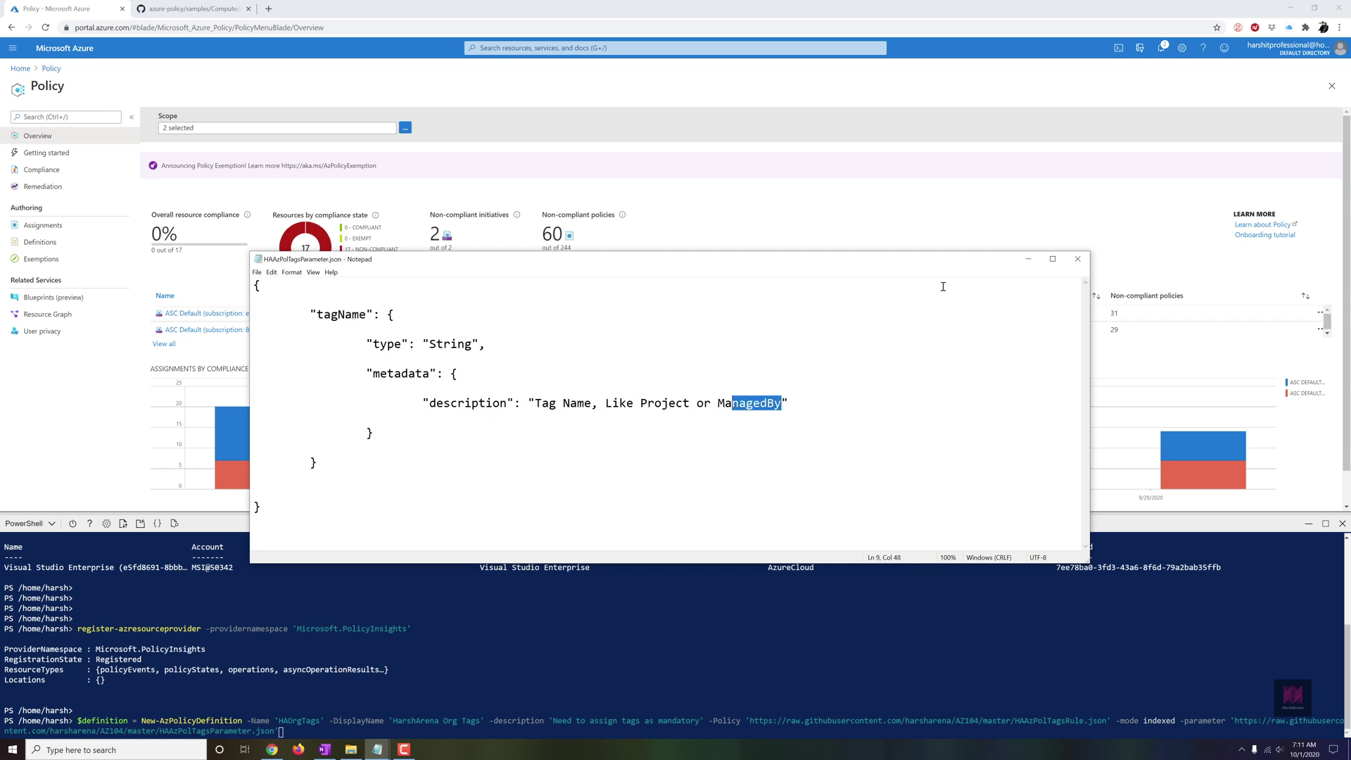
click(1024, 261)
Review the tag condition and effect in HAAzPolTagsRule.json in Notepad, and run the prepared New-AzPolicyDefinition command in Cloud Shell
mouse_move(378, 750)
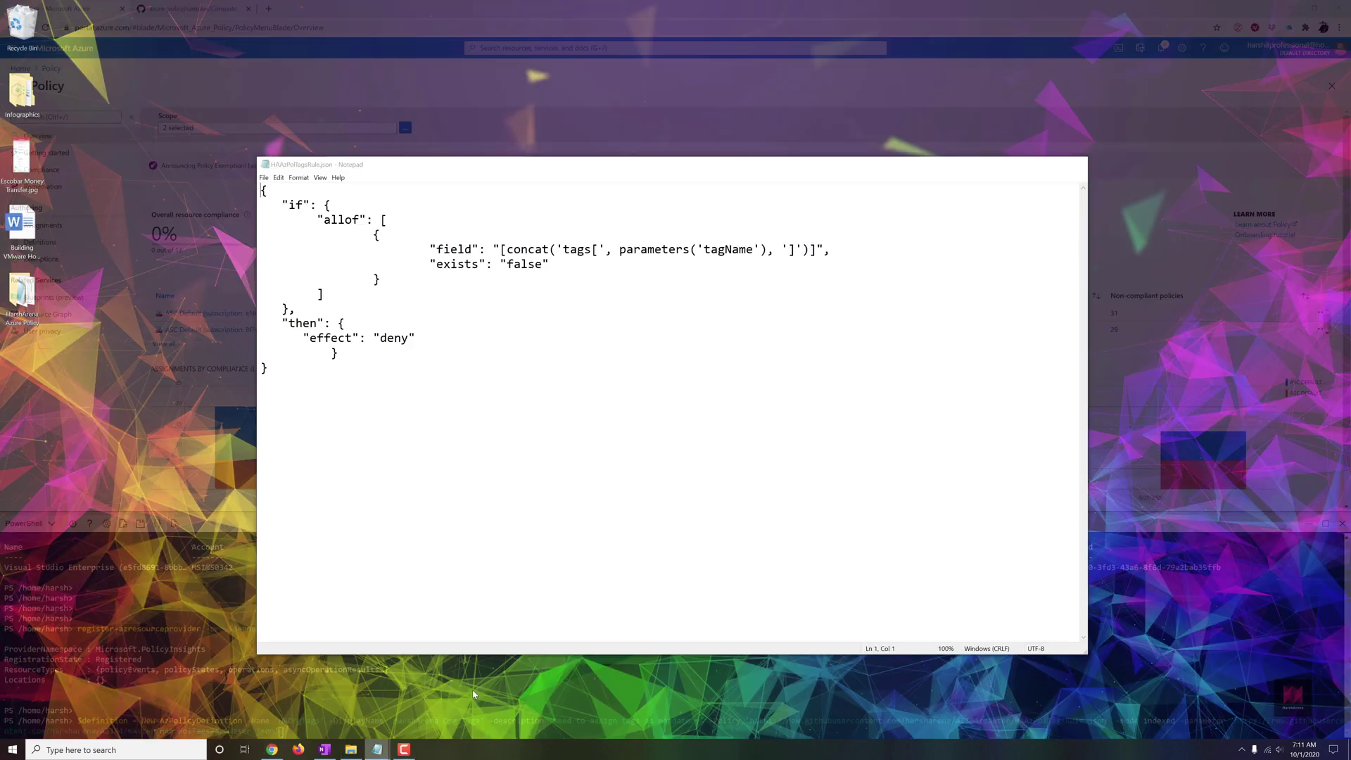
click(479, 700)
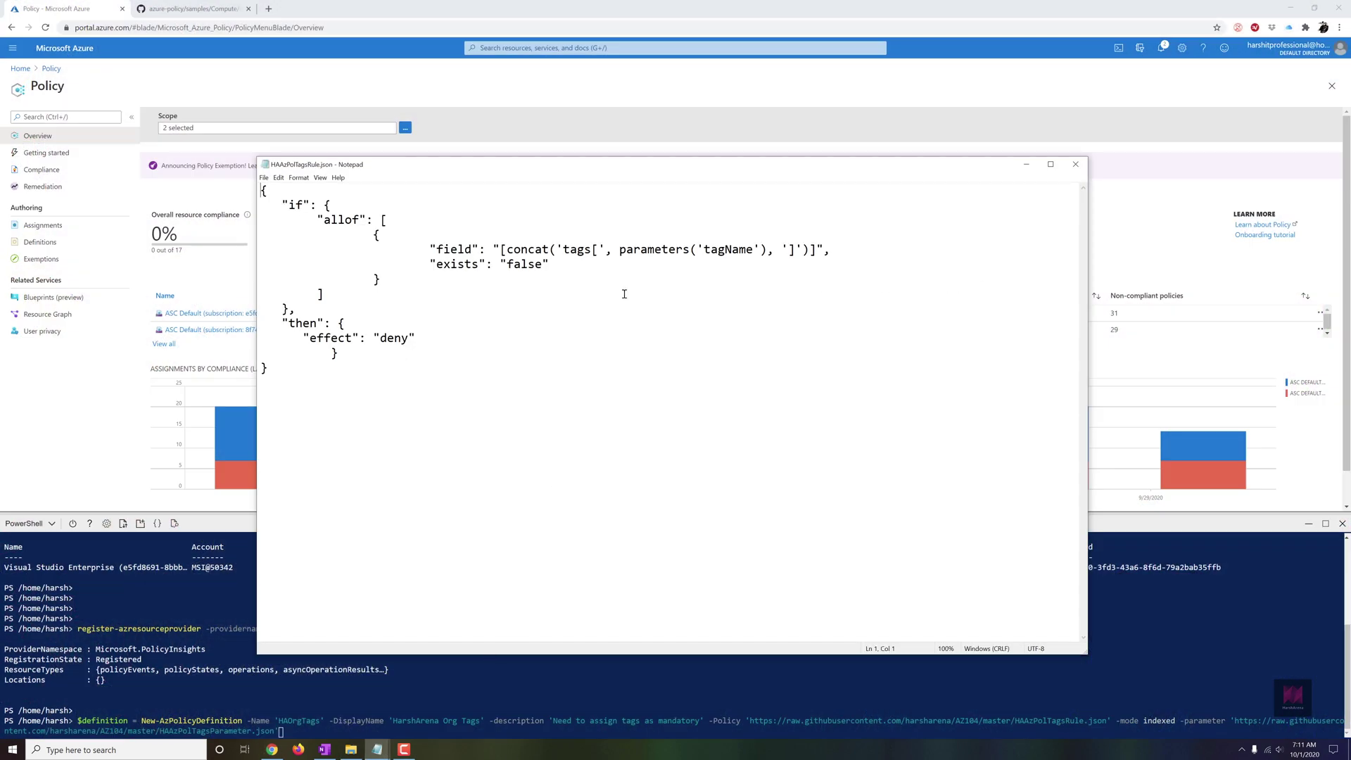
drag(441, 250, 522, 265)
drag(410, 339, 387, 342)
click(1027, 166)
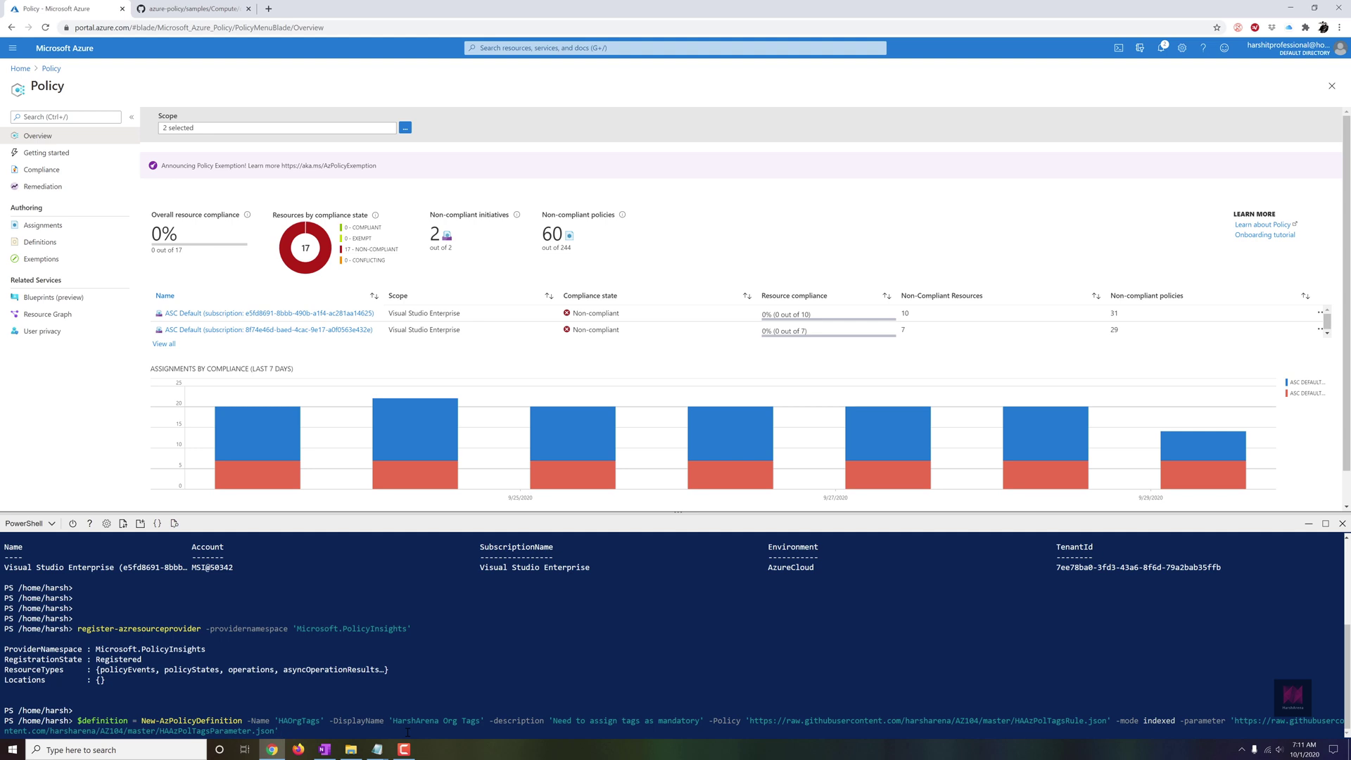
key(Return)
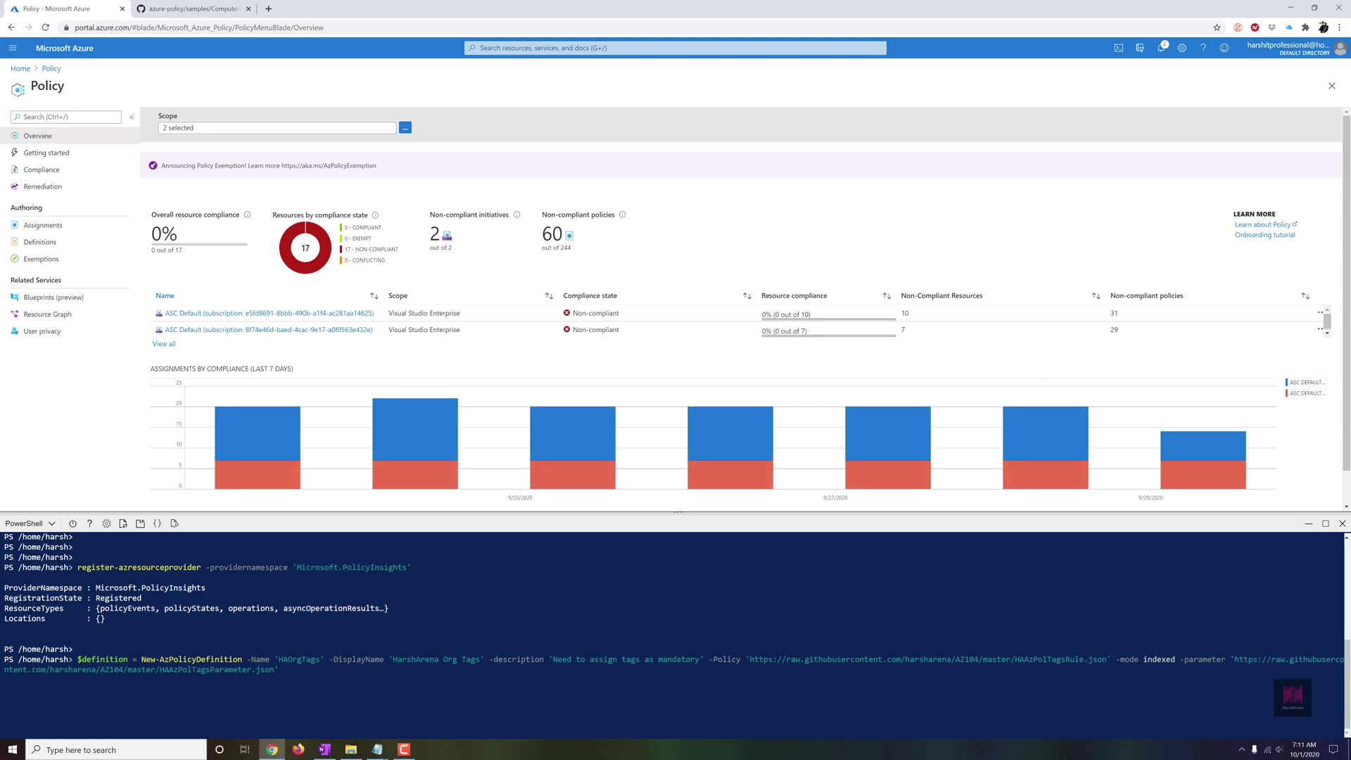
Define $scope in Cloud Shell as '/subscriptions/' plus the ID from get-azsubscription for the prepared subscription ID, and print $scope
key(alt+Tab)
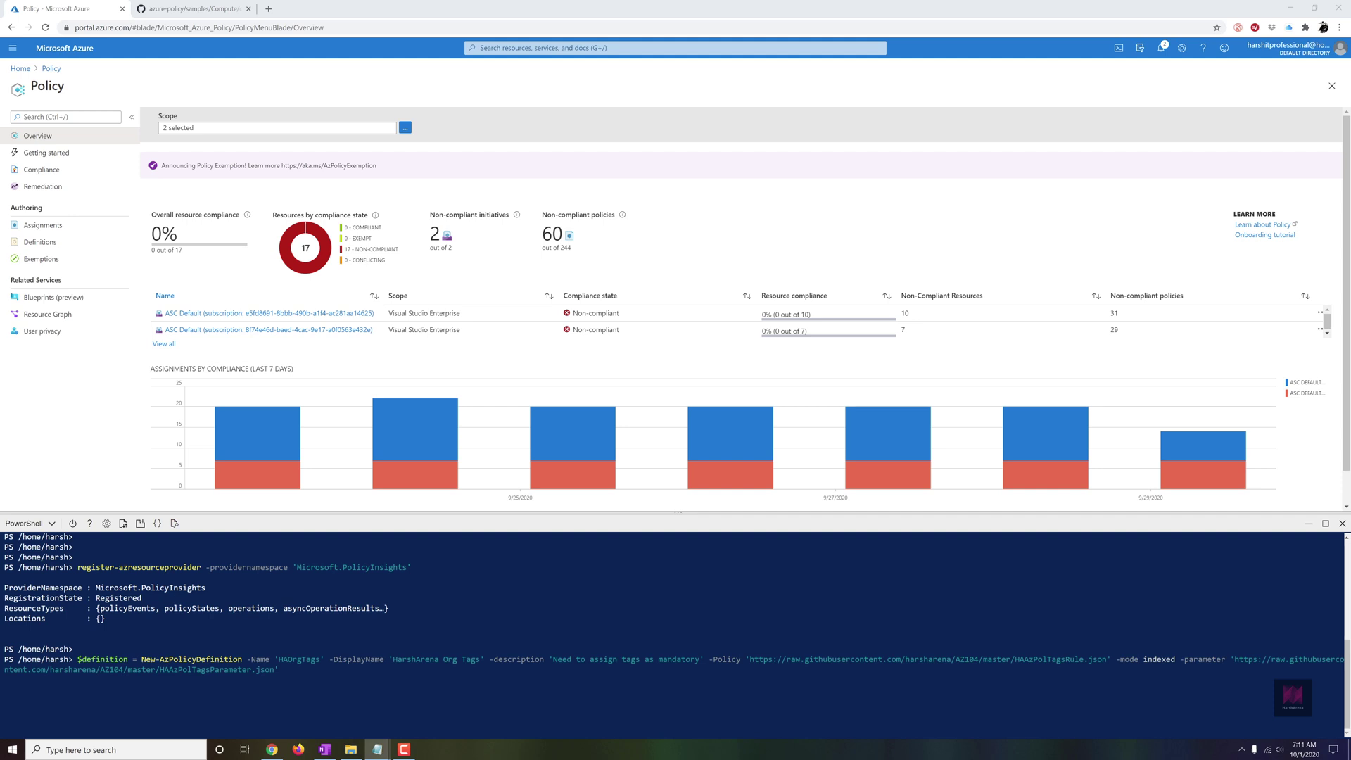
click(143, 694)
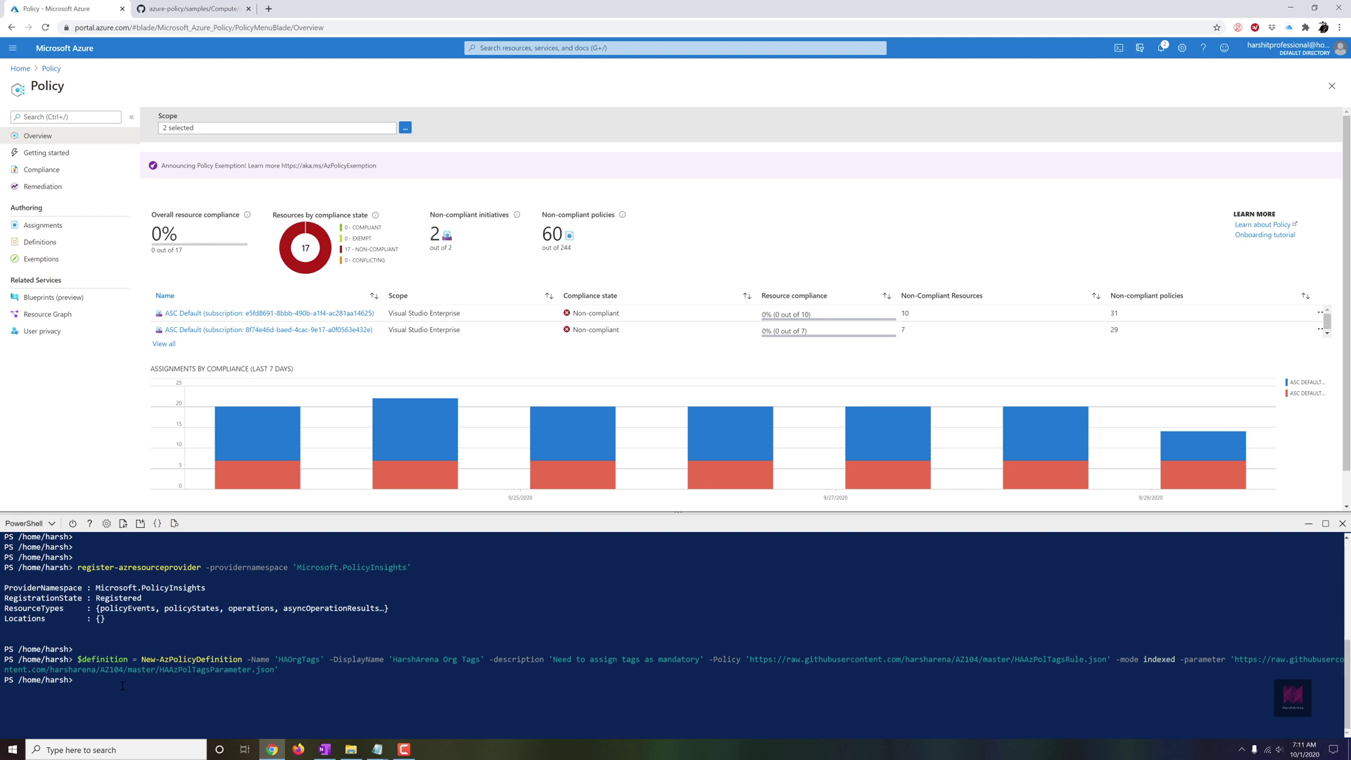
right_click(123, 684)
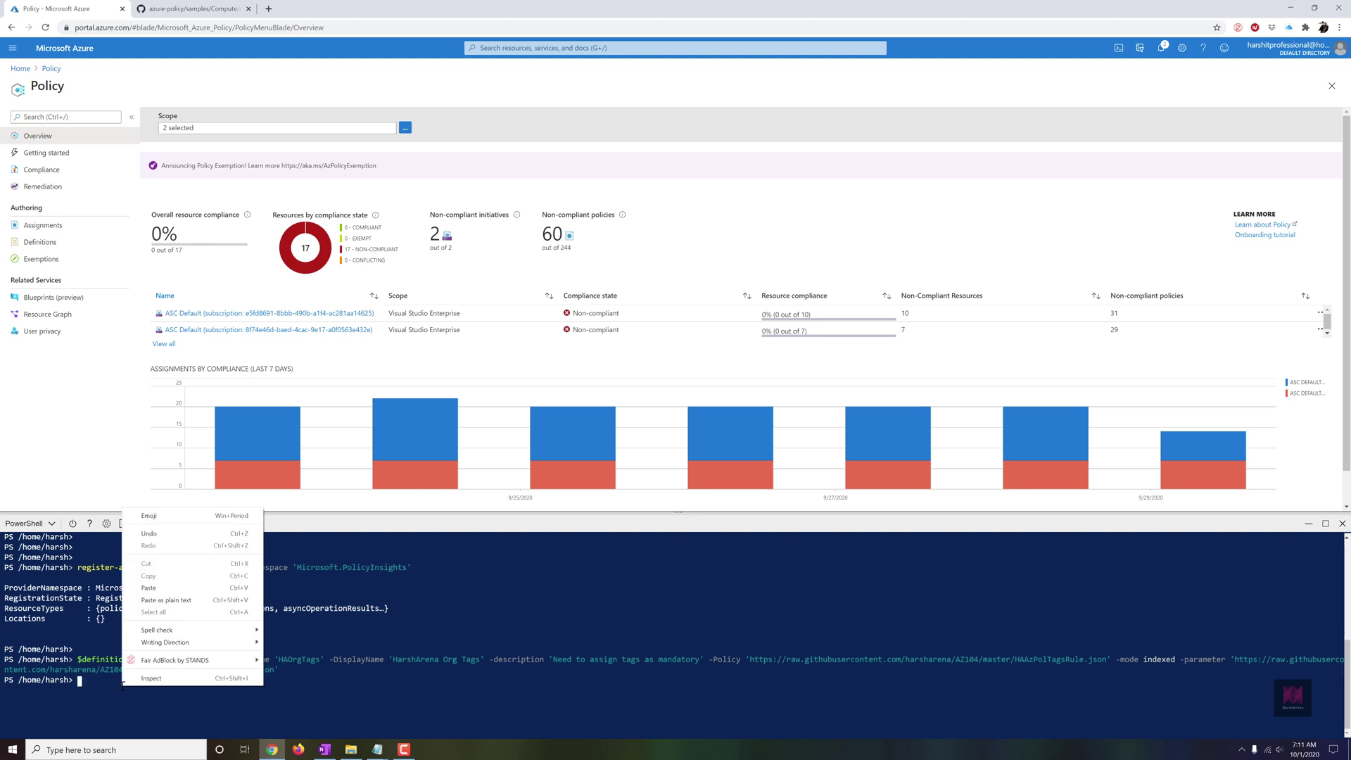
click(176, 599)
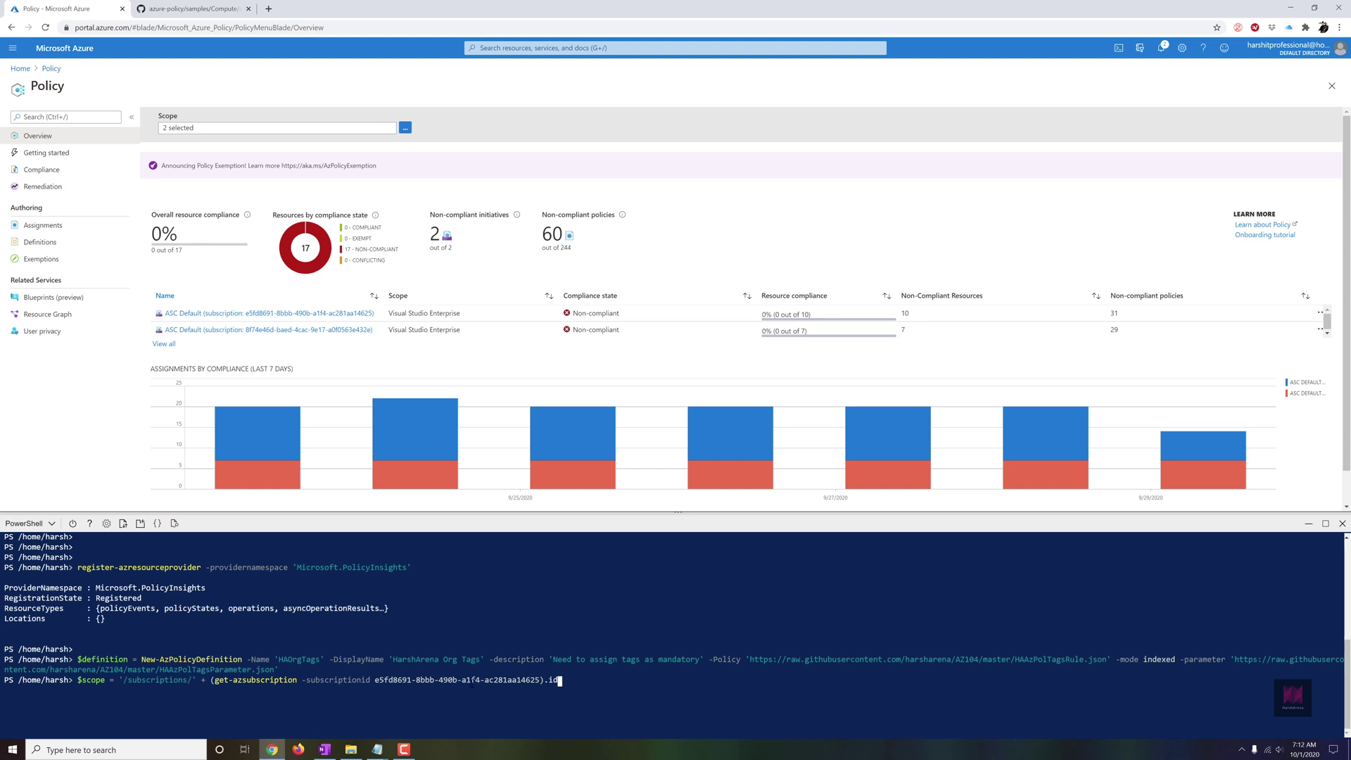
drag(543, 680, 303, 680)
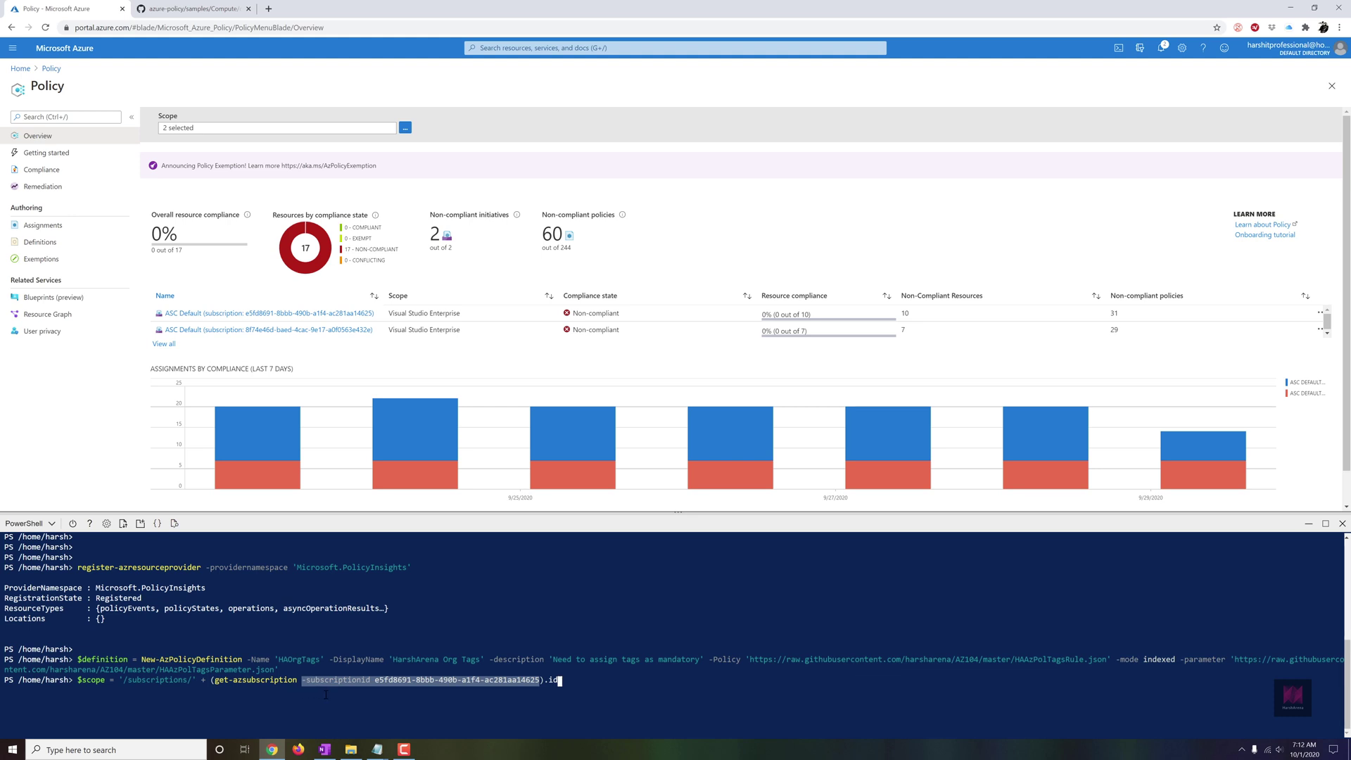
key(Return)
text($scope)
key(Return)
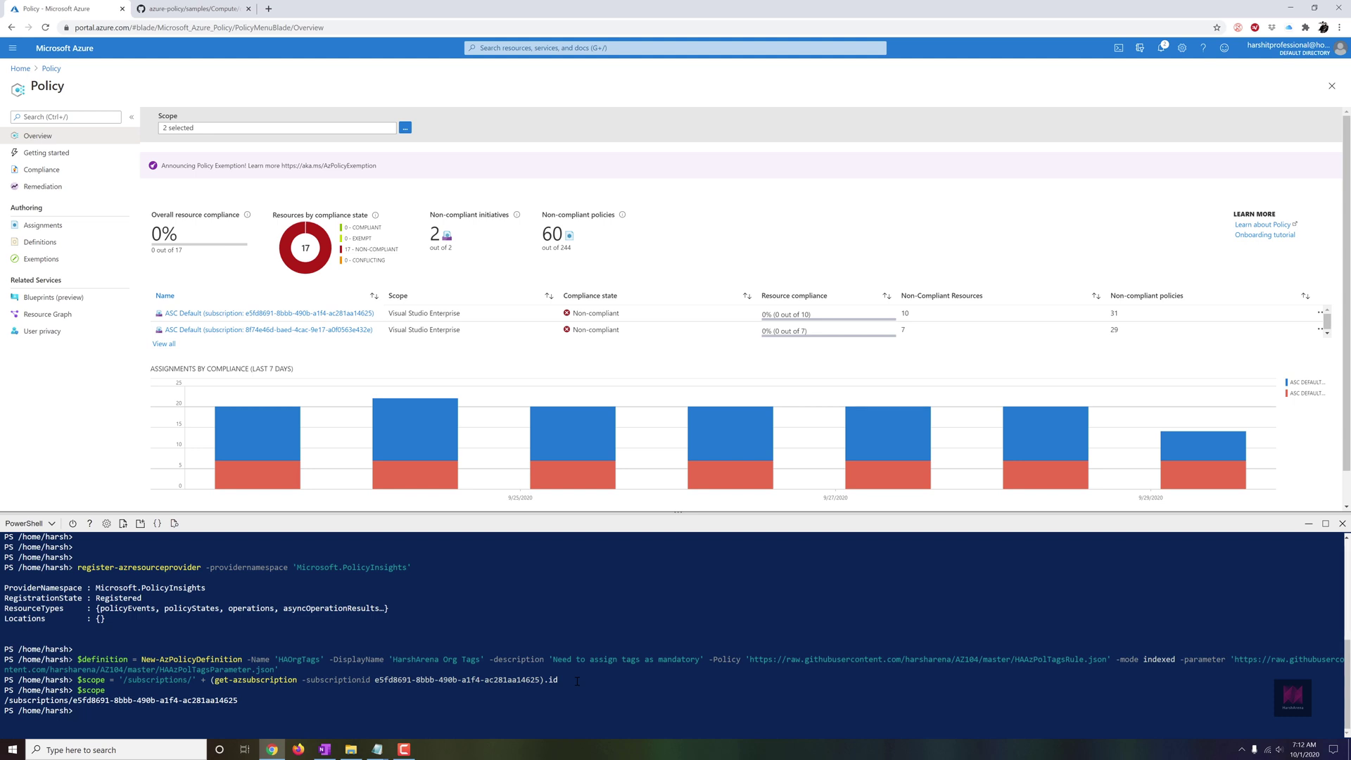
key(Return)
Define $policyParam from the notes as '{ "tagName": { "value": "ManagedBy" } }' in Cloud Shell
key(alt+Tab)
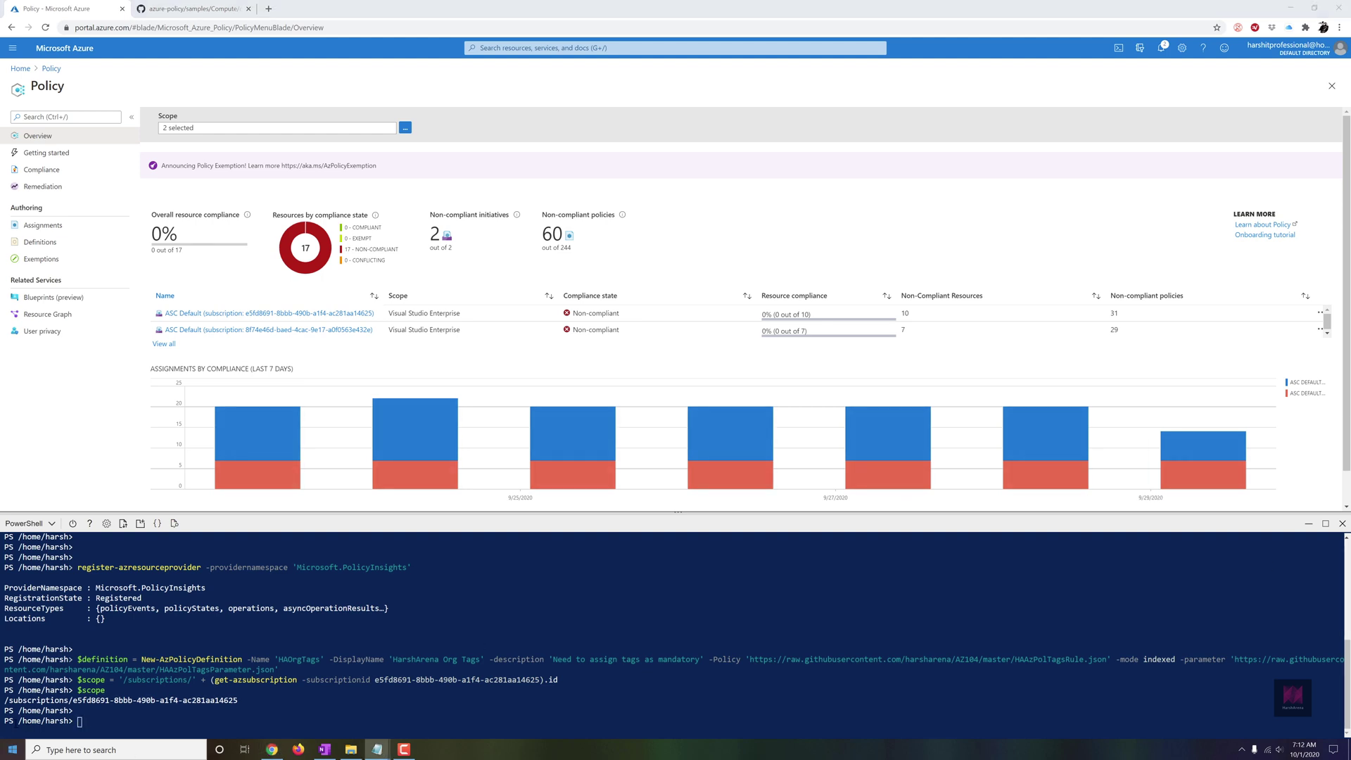
right_click(91, 722)
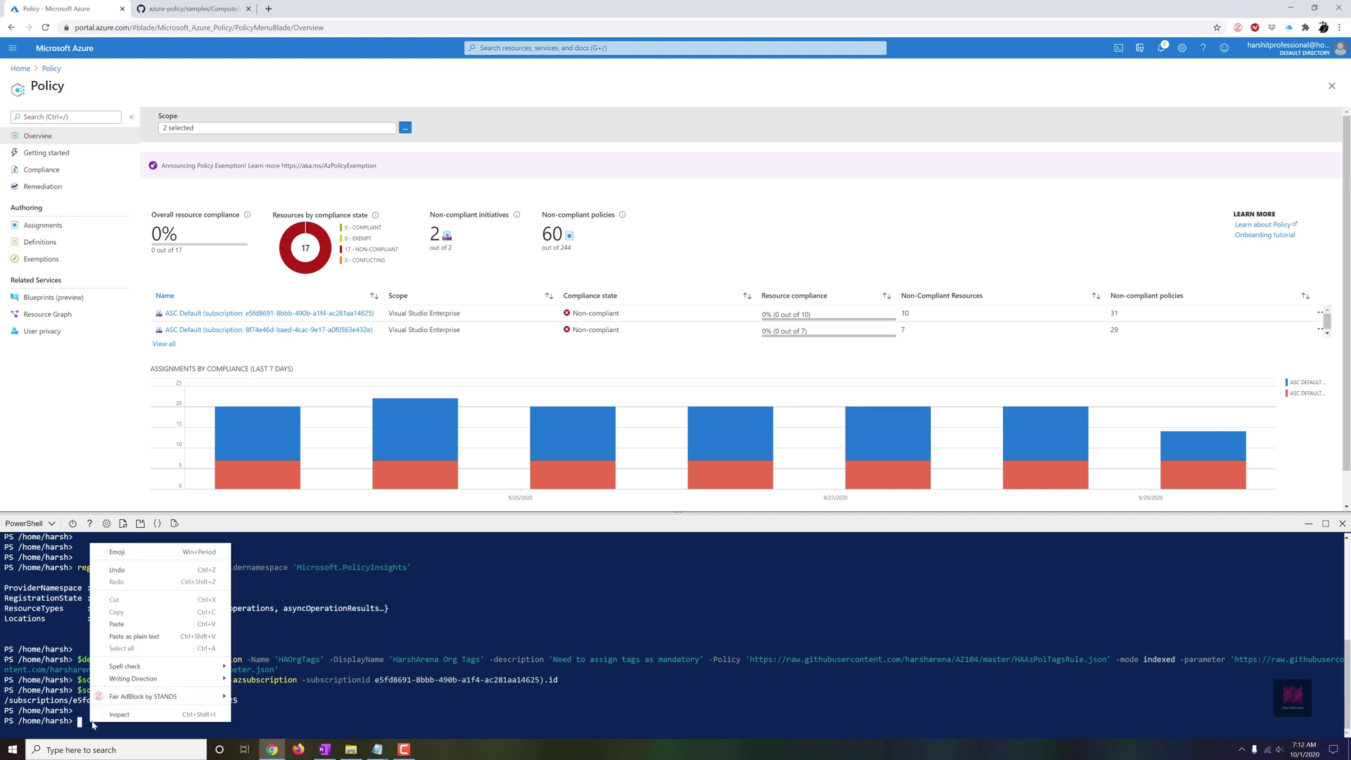
click(134, 636)
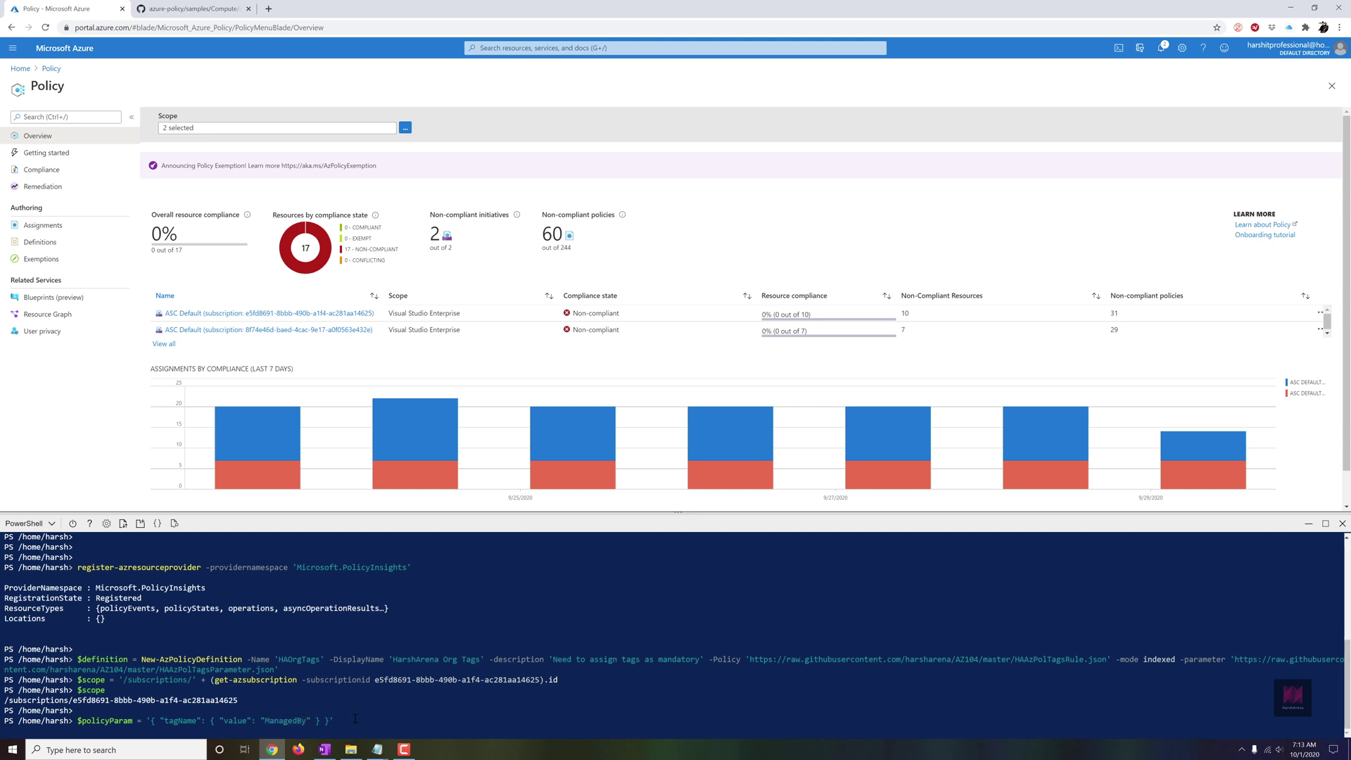
key(Return)
key(Return)
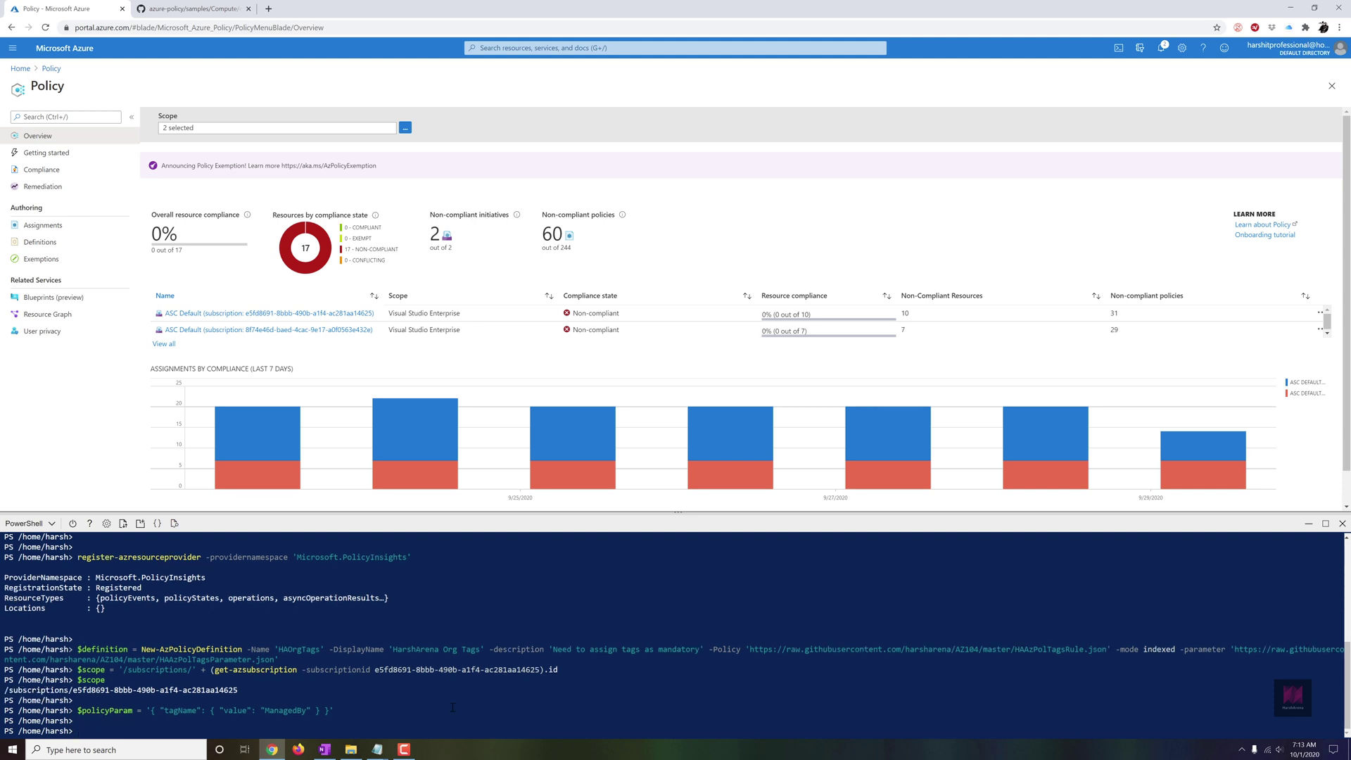
Run $assignment = New-AzPolicyAssignment named 'HA assignment', using $scope, $definition as the policy definition and $policyParam as the policy parameter
key(alt+Tab)
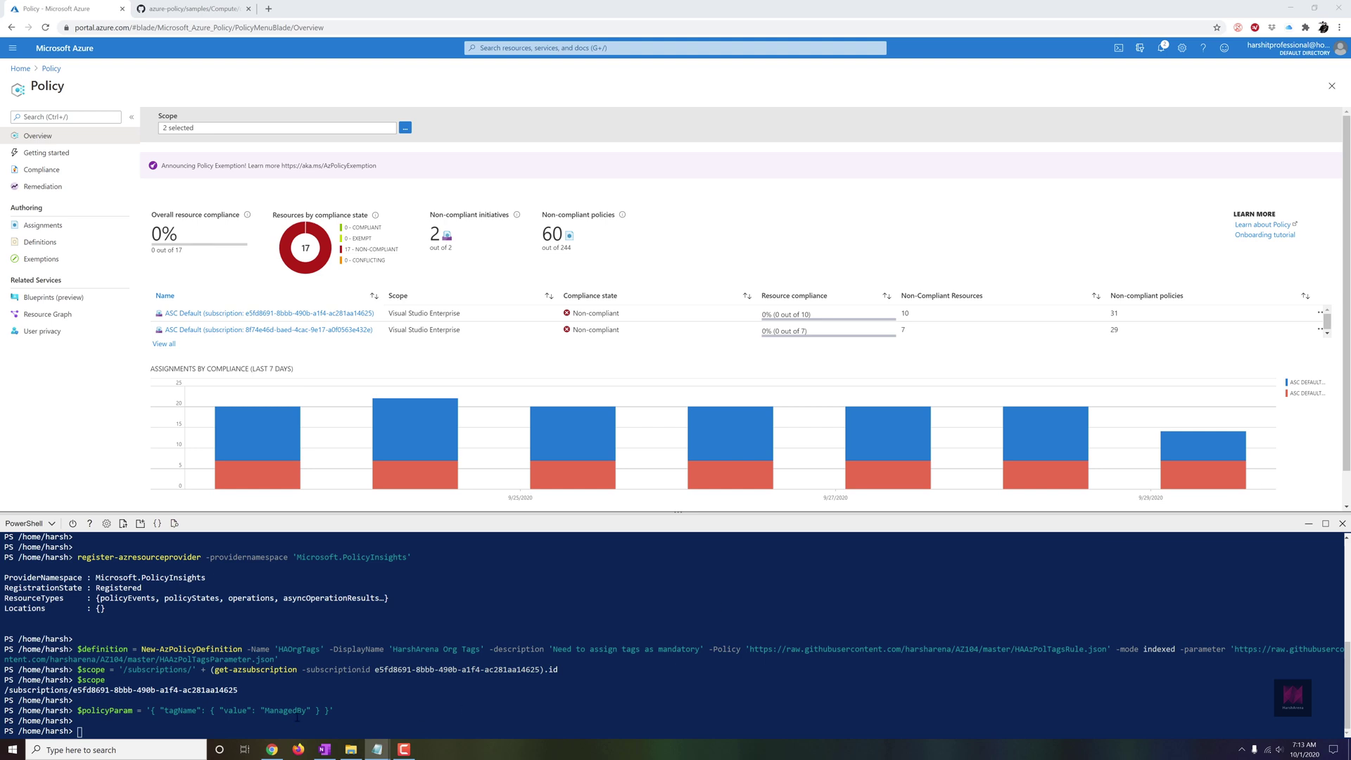
click(102, 732)
right_click(102, 732)
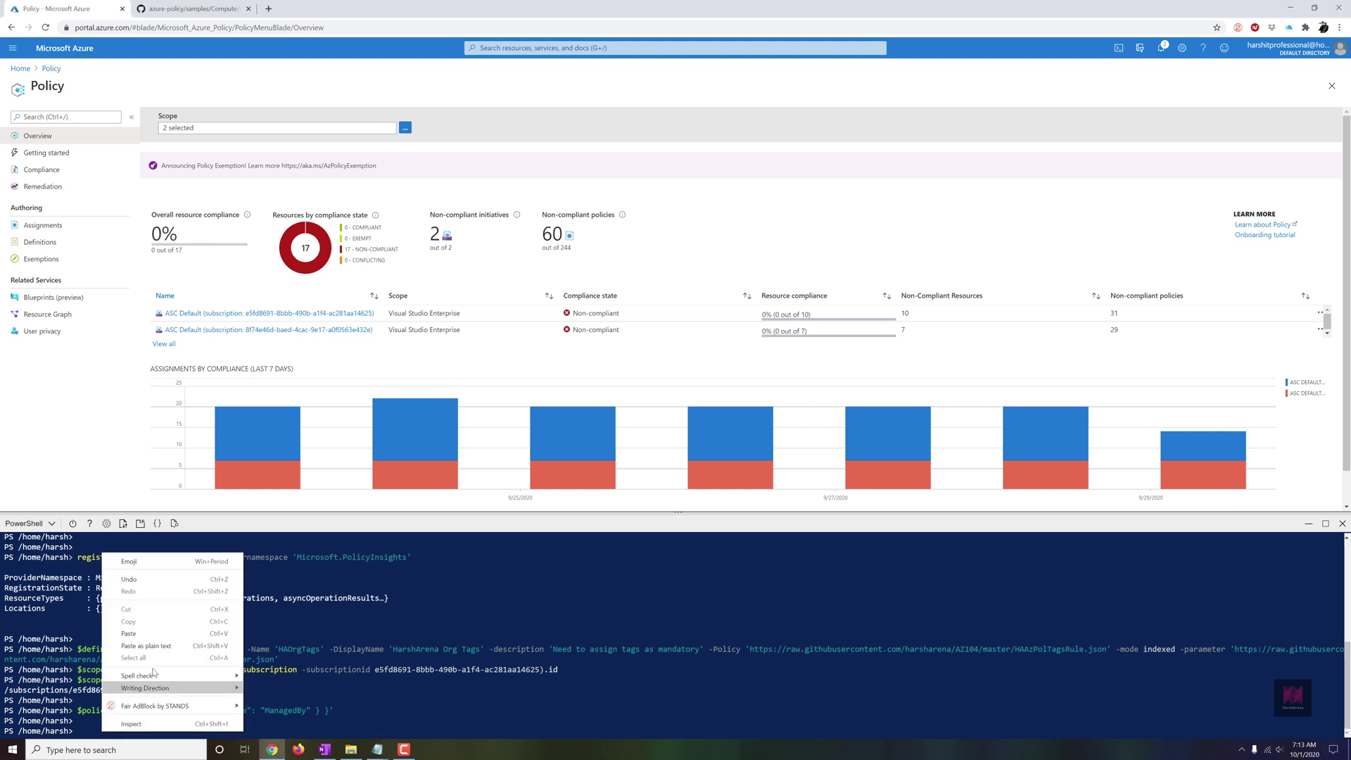
click(164, 645)
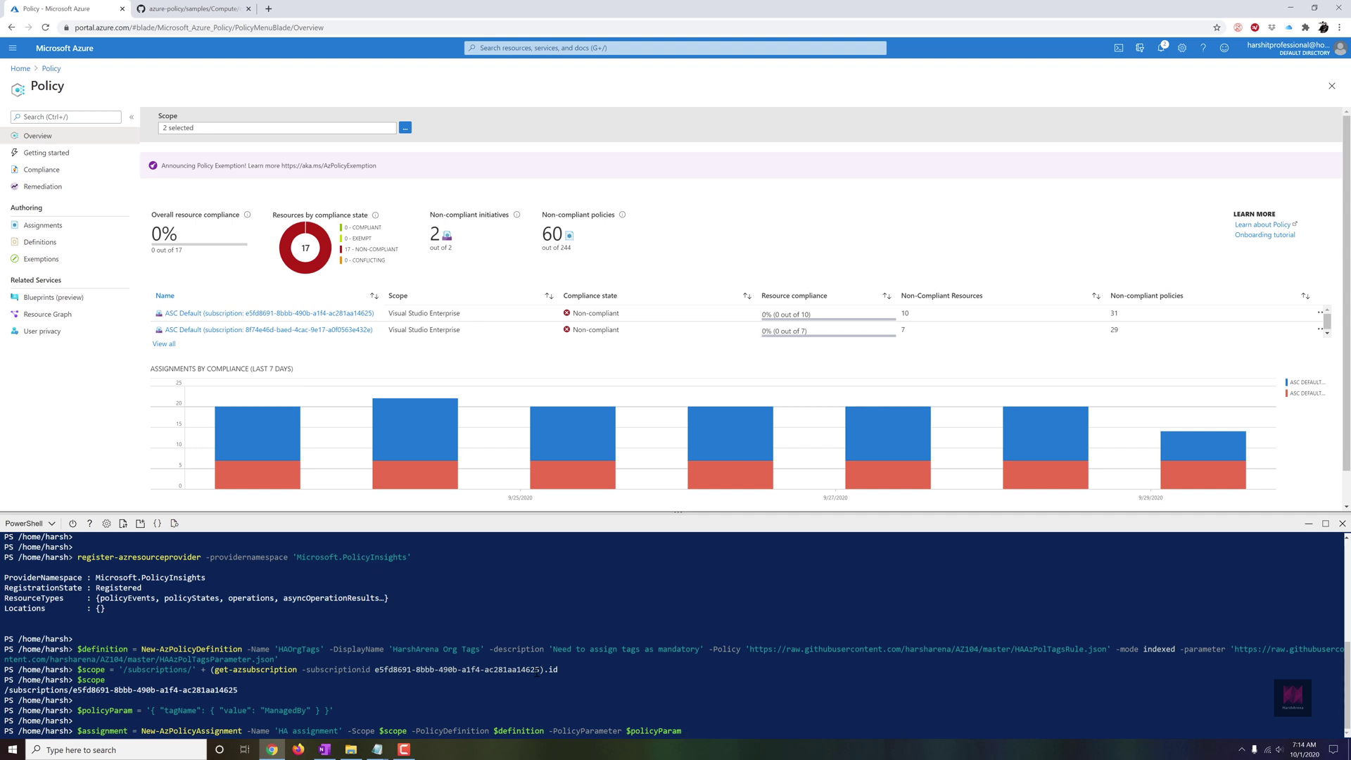
key(Return)
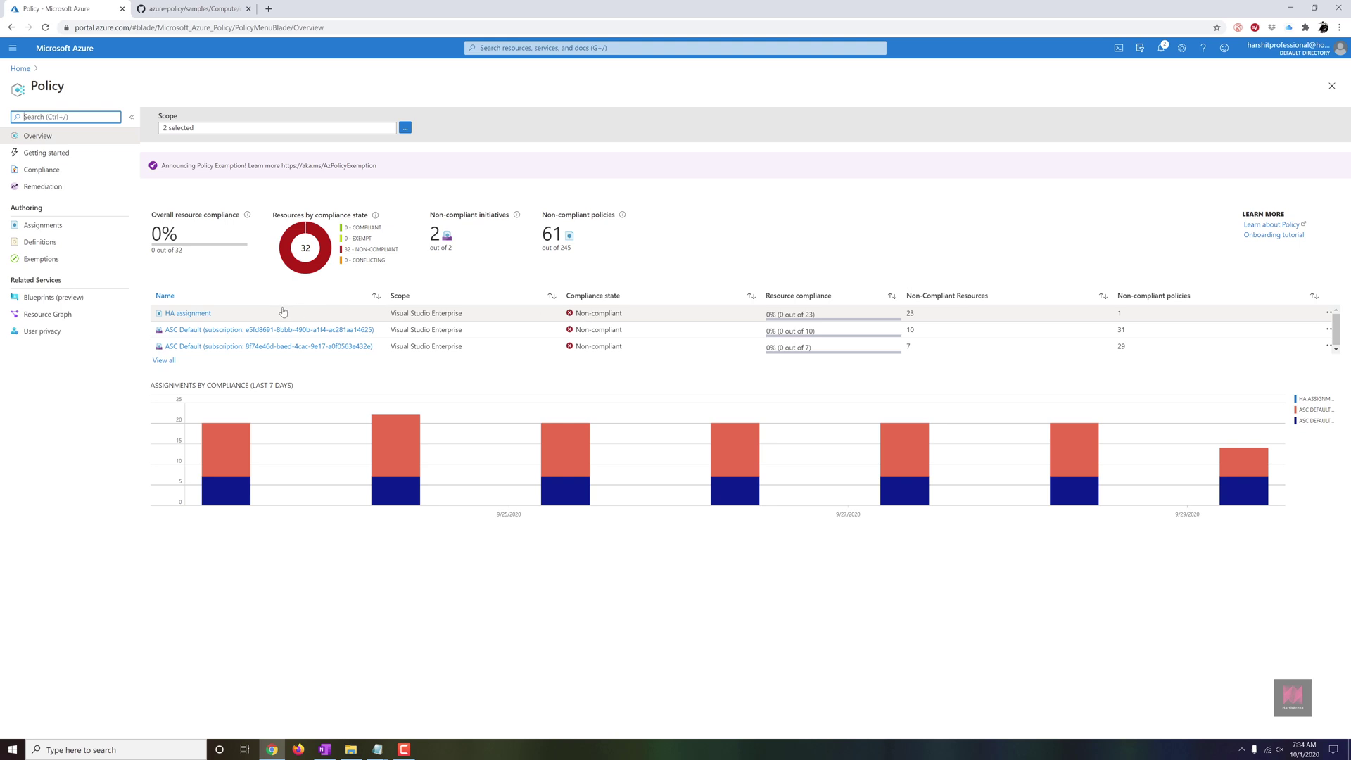
Examine the compliance details and the list of evaluated resources for HA assignment
click(197, 314)
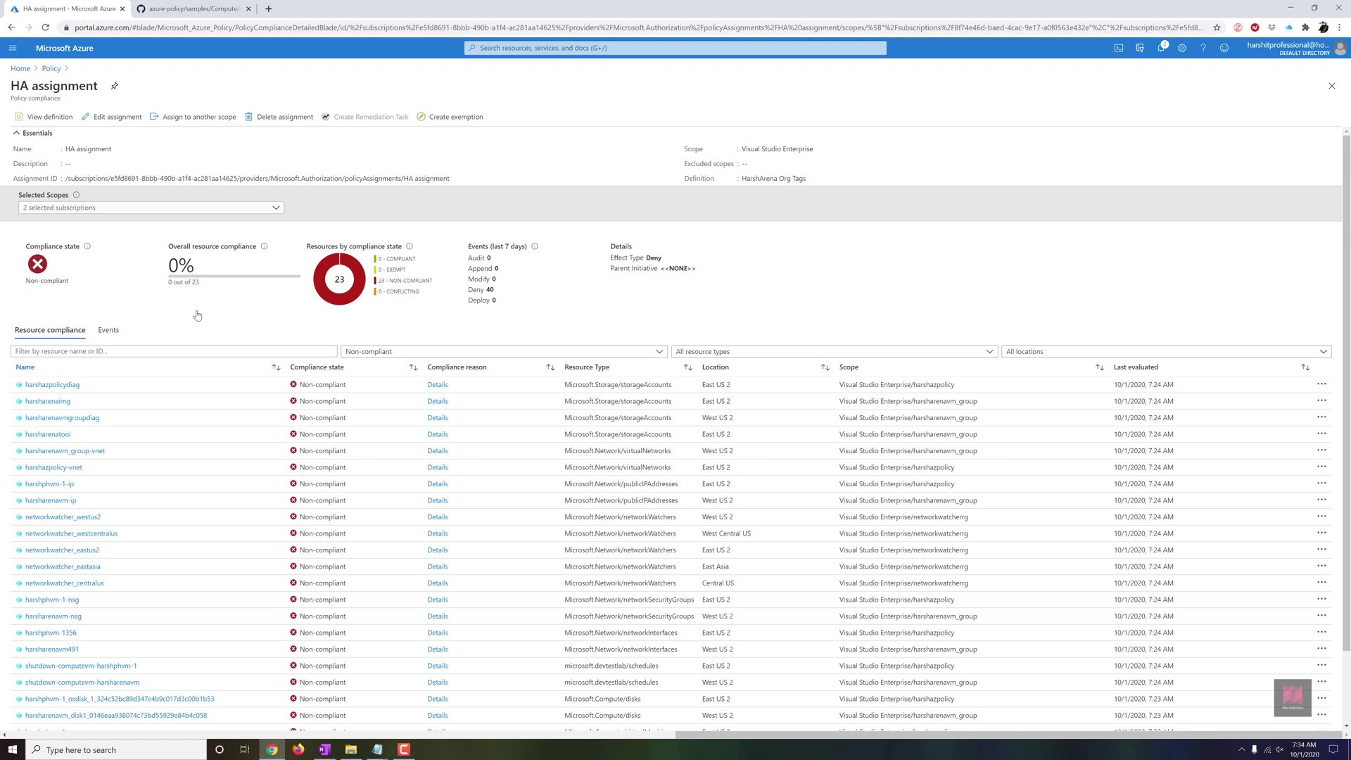
scroll(226, 504, down, 2)
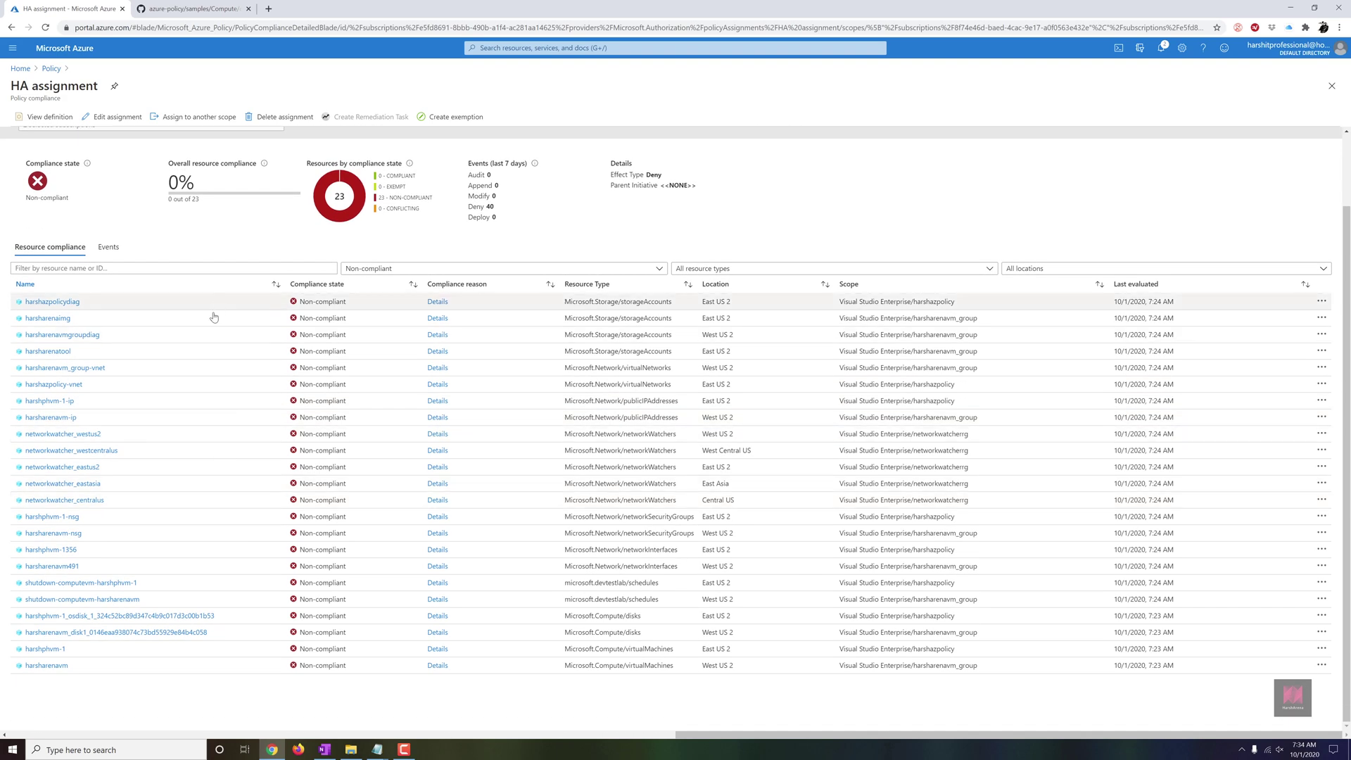
scroll(216, 512, up, 2)
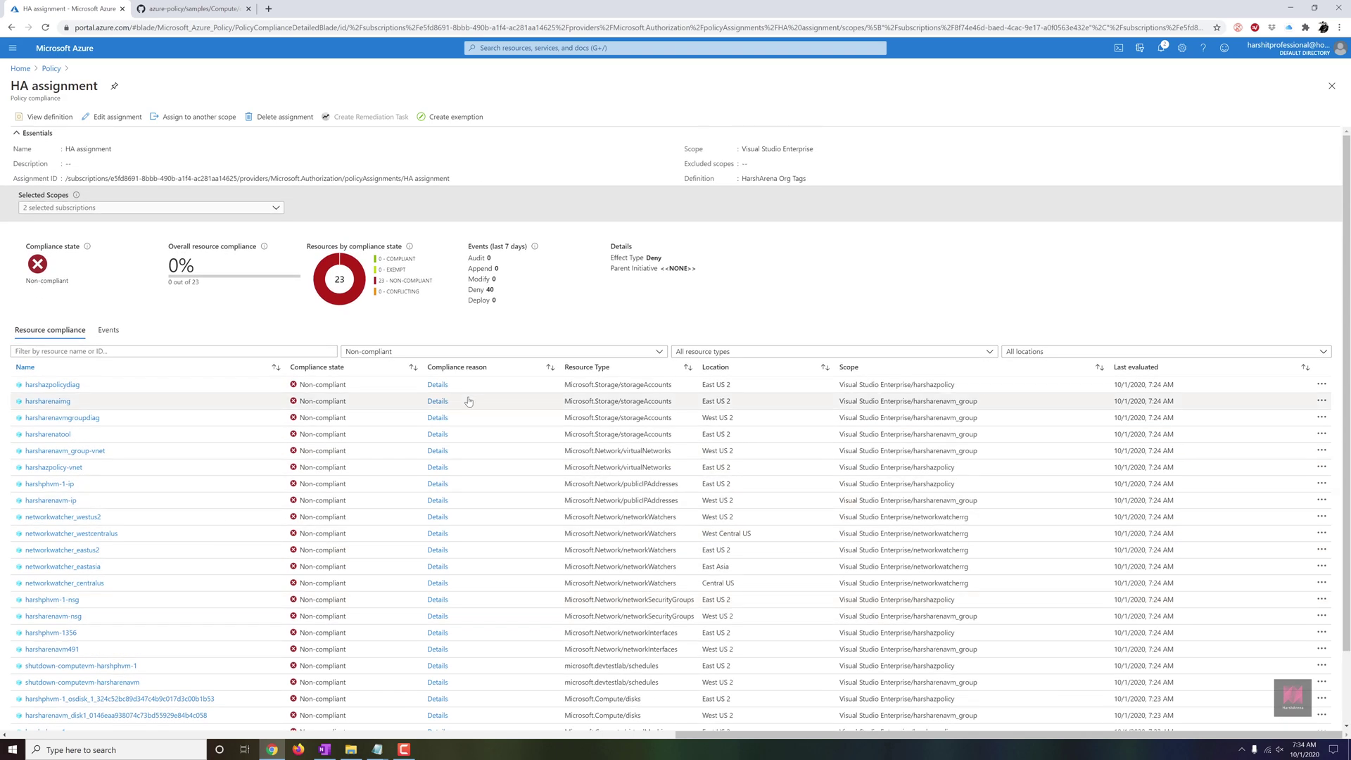
Start creating a new virtual machine from the portal's Virtual machines list
click(26, 69)
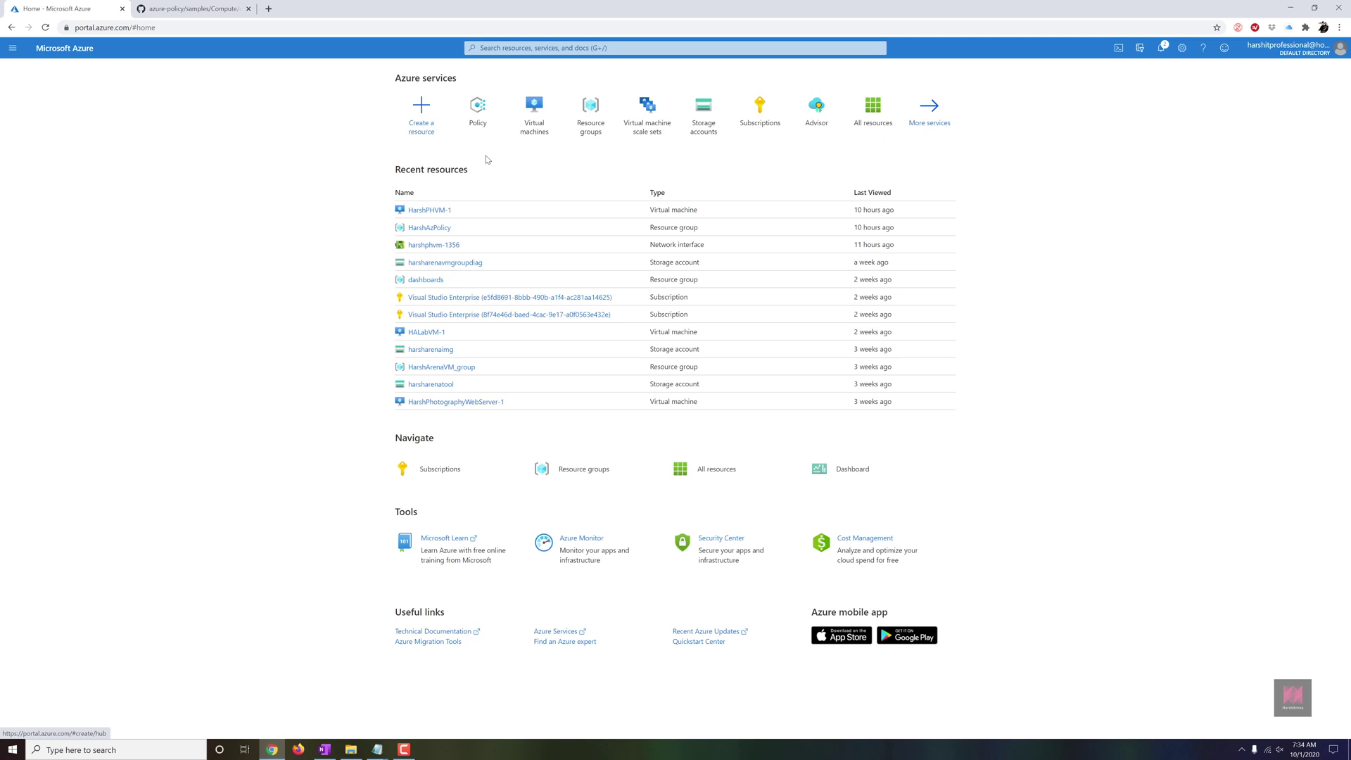
click(528, 130)
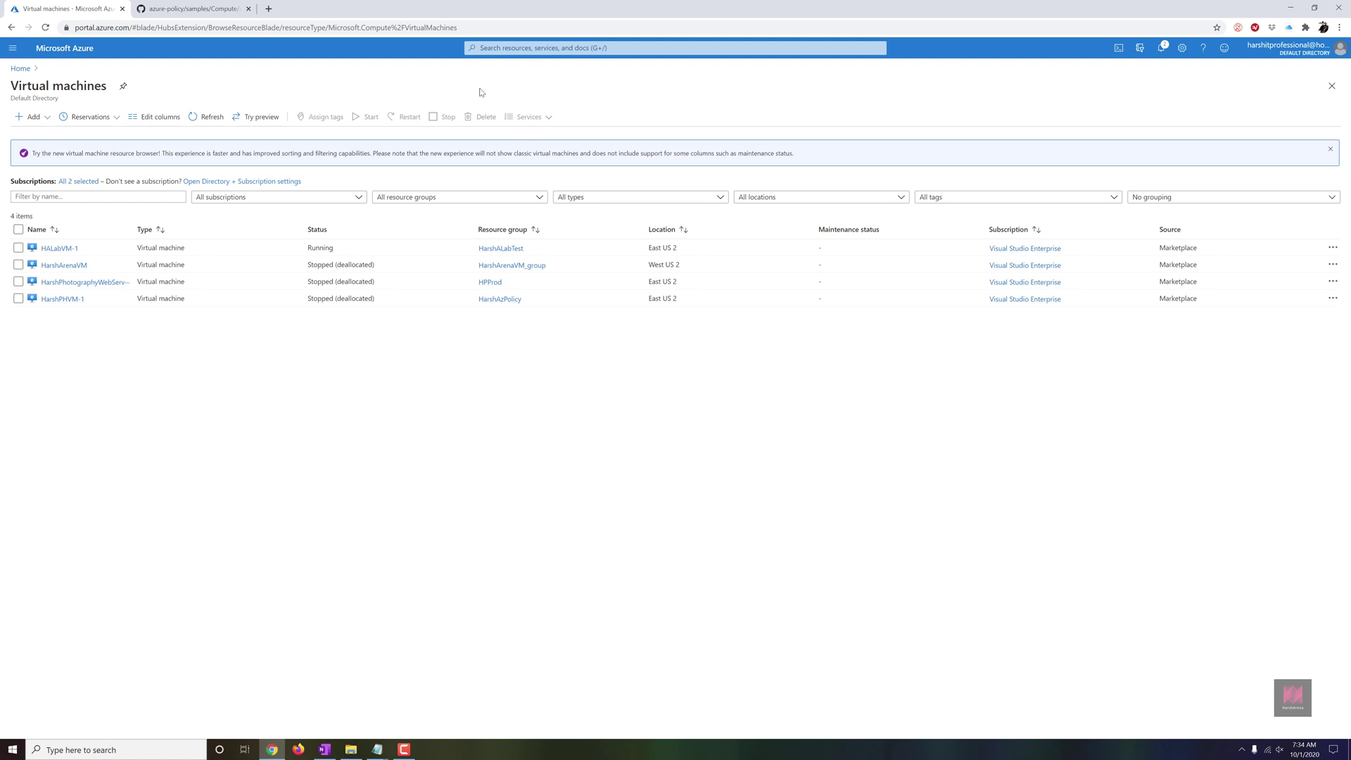
click(32, 118)
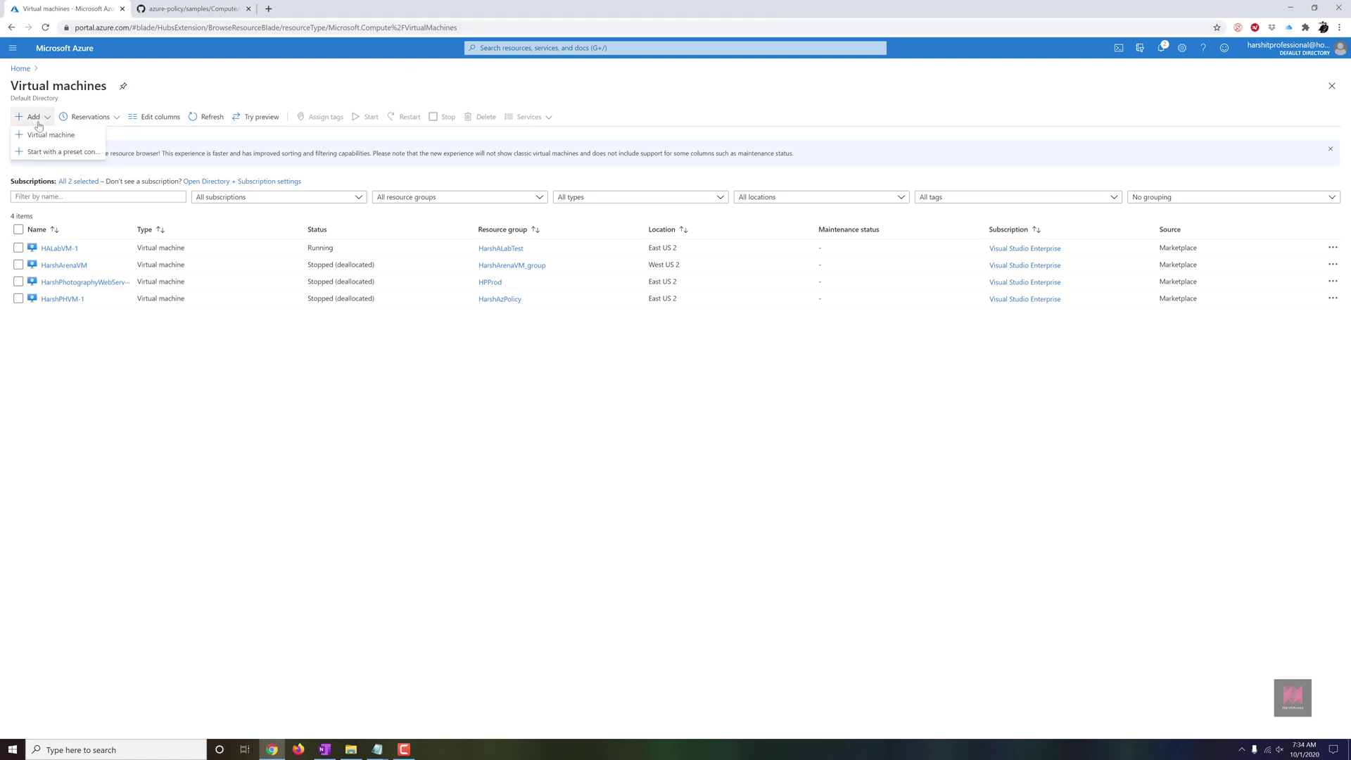
click(46, 143)
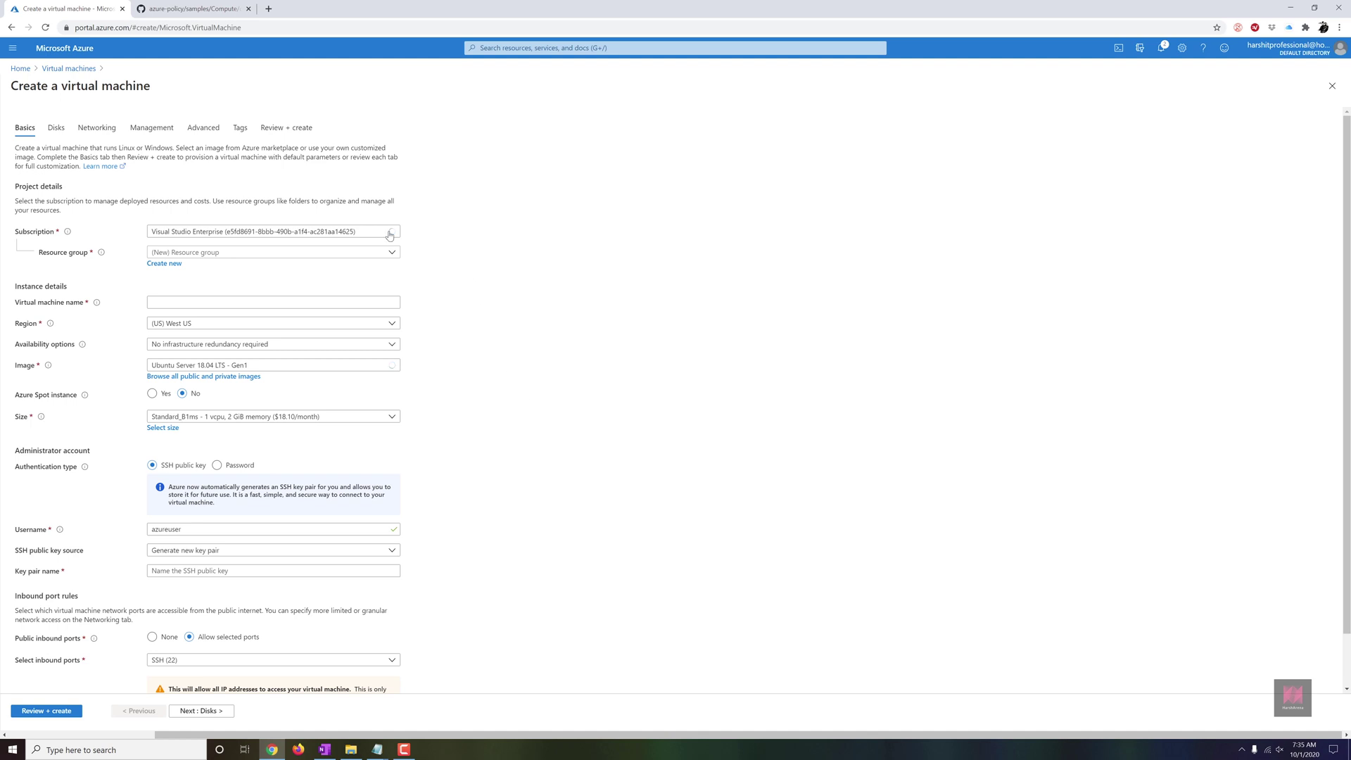
Set the new virtual machine's resource group to HarshAzPolicy and its name to TestVMforPolicy
click(334, 255)
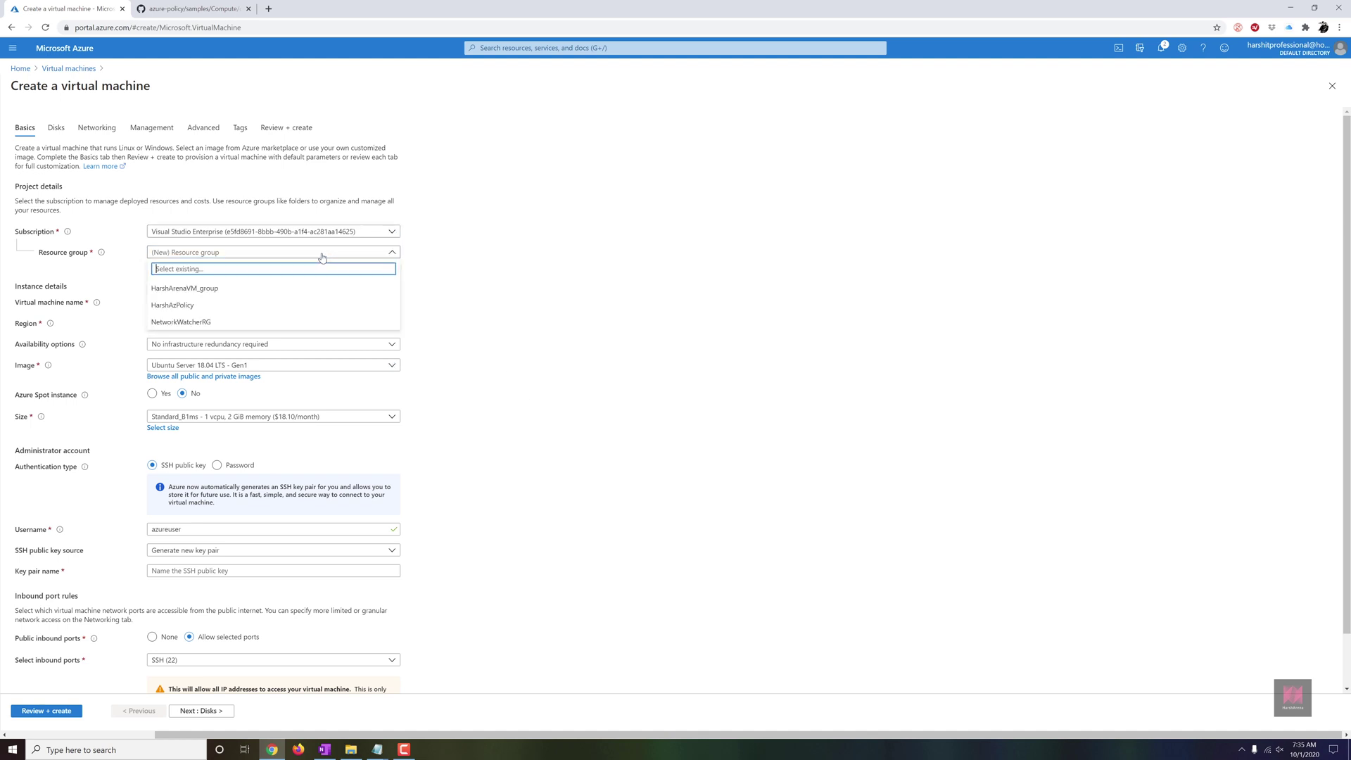
click(181, 307)
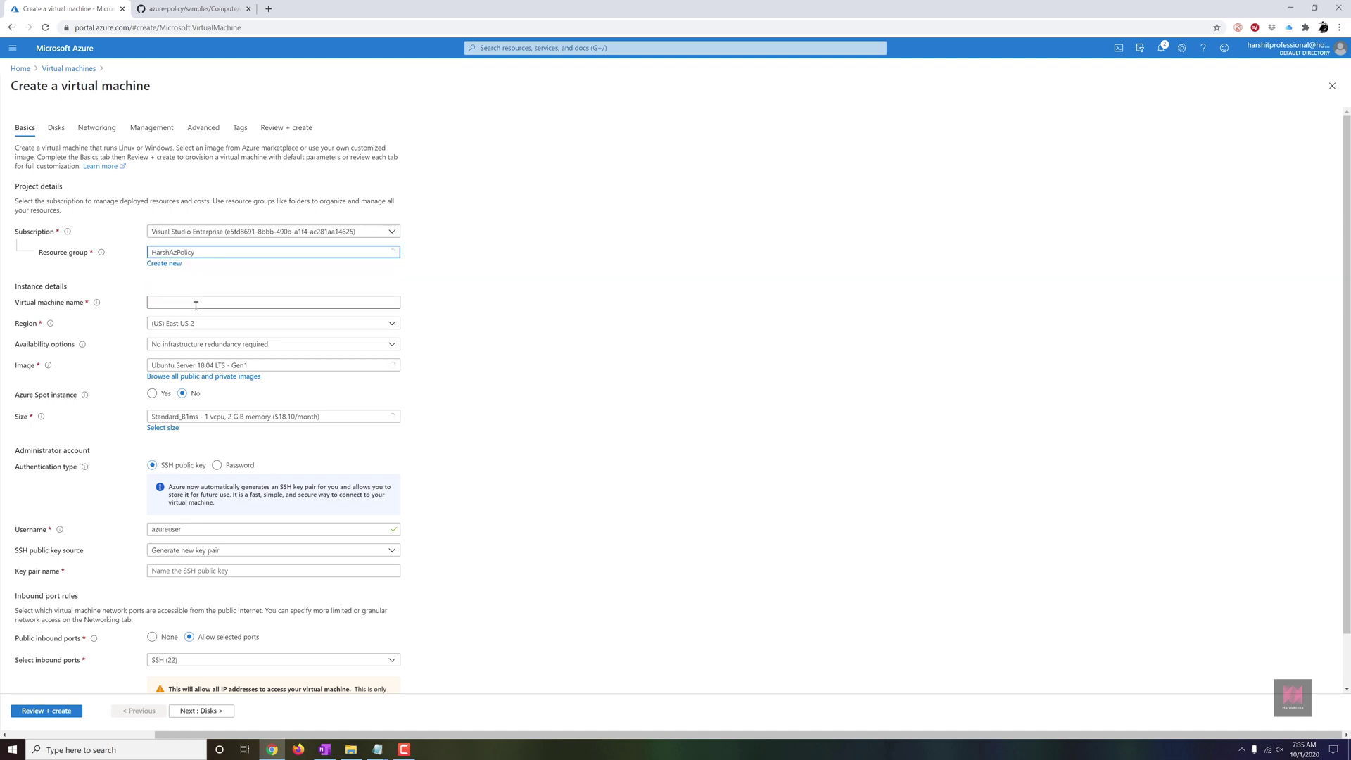
click(179, 303)
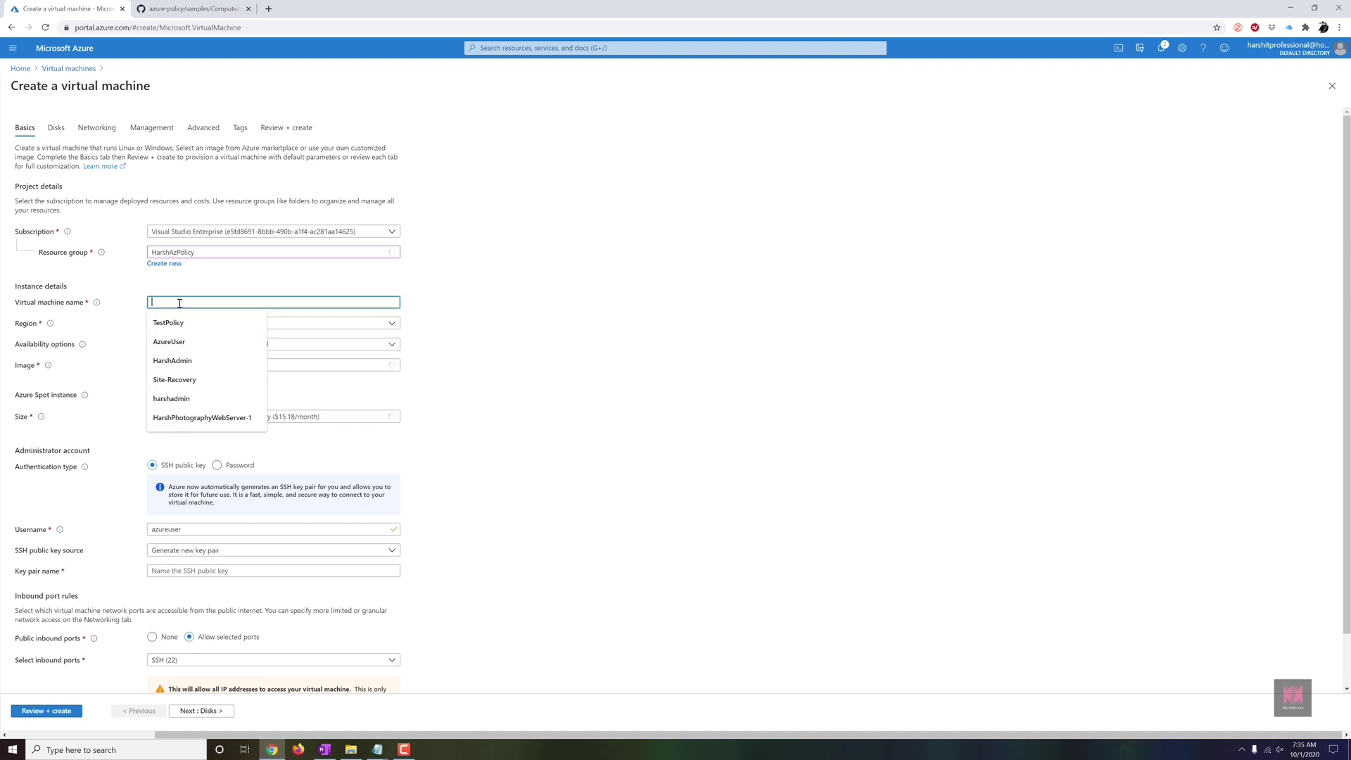
text(TestVM)
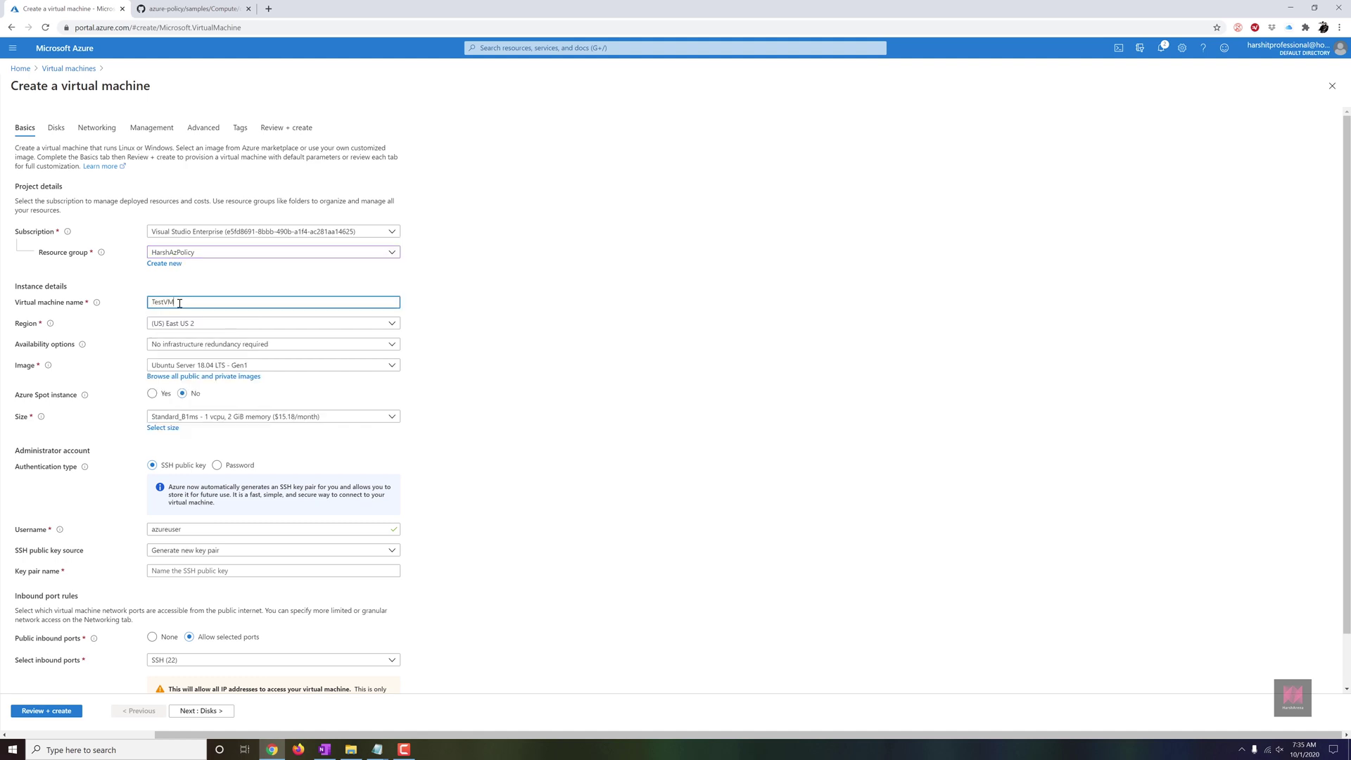
text(forPolicy)
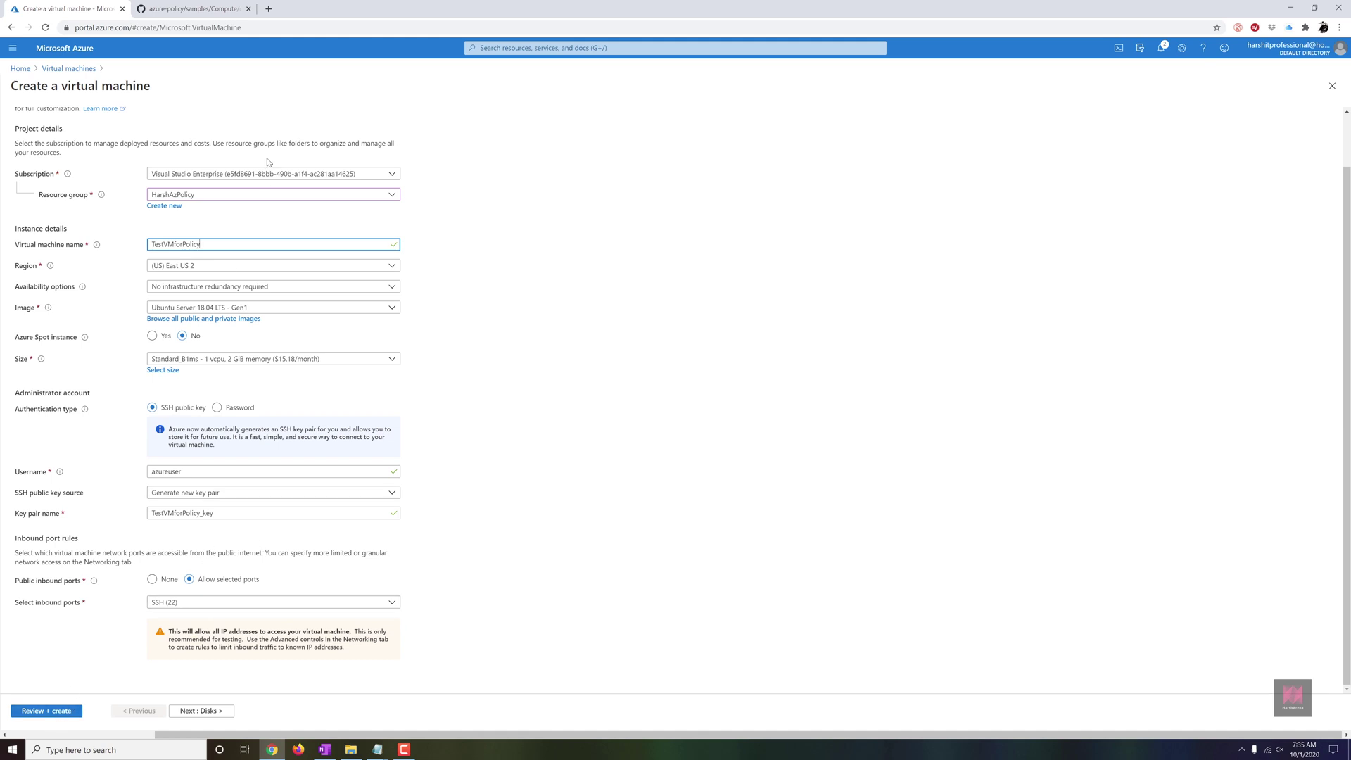
Leave the virtual machine's tags empty and submit its configuration for validation
scroll(270, 163, up, 1)
click(240, 128)
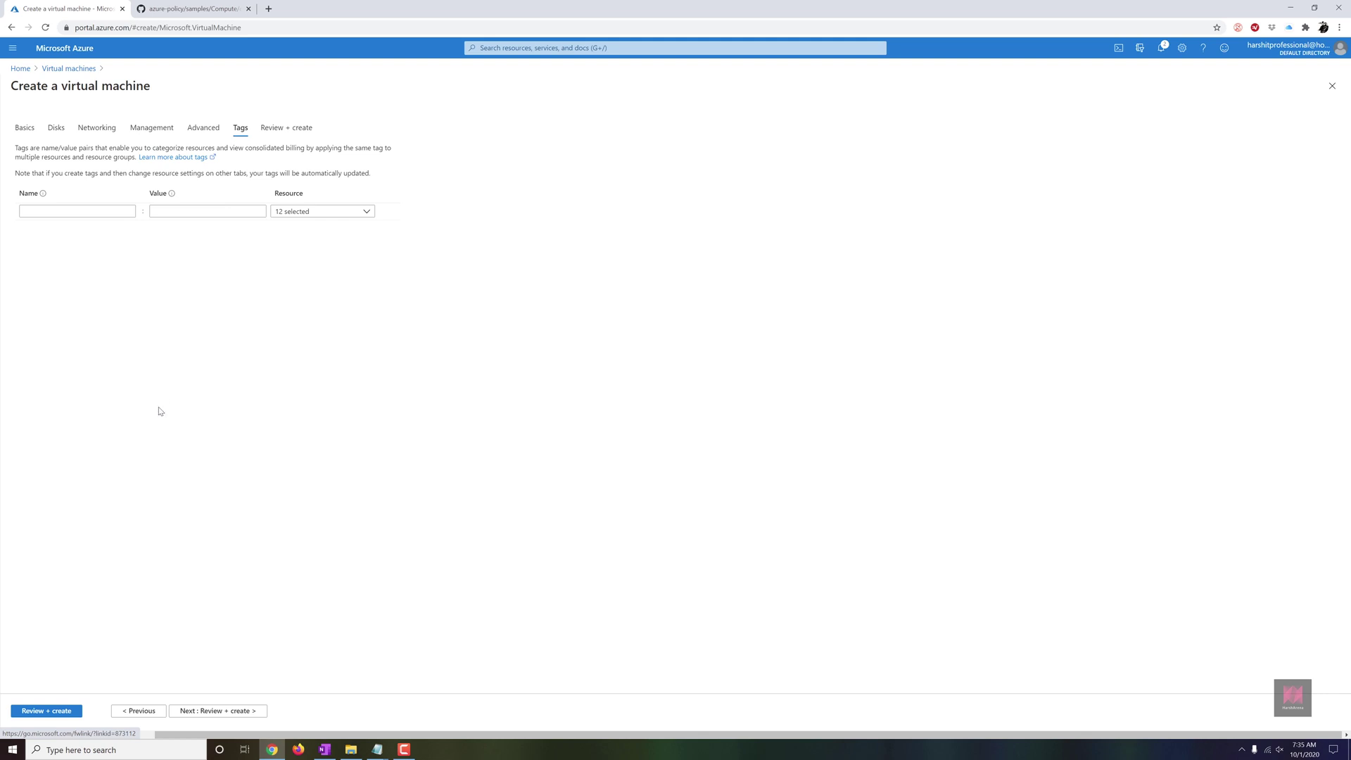
click(47, 711)
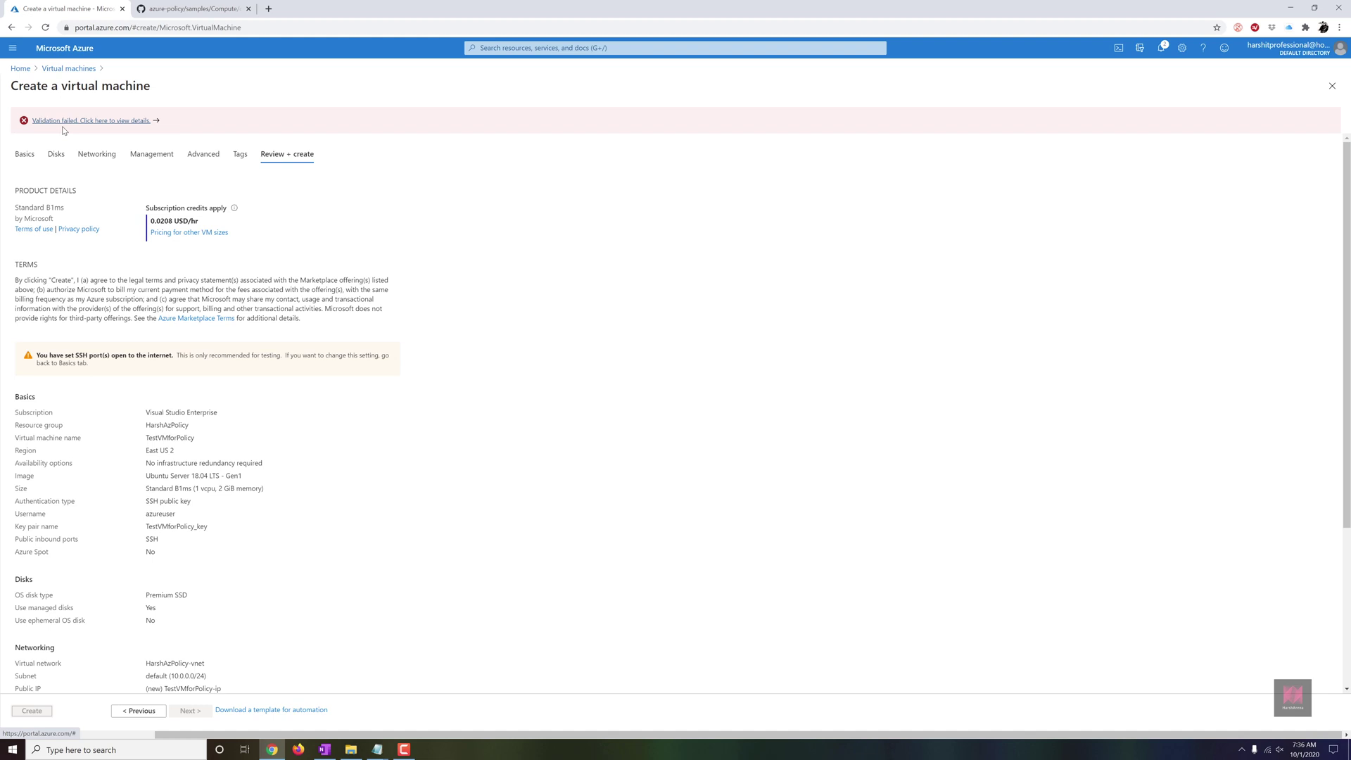
Examine the validation error summary and raw error, checking the policy display name and the tag expression, and close the details
click(103, 130)
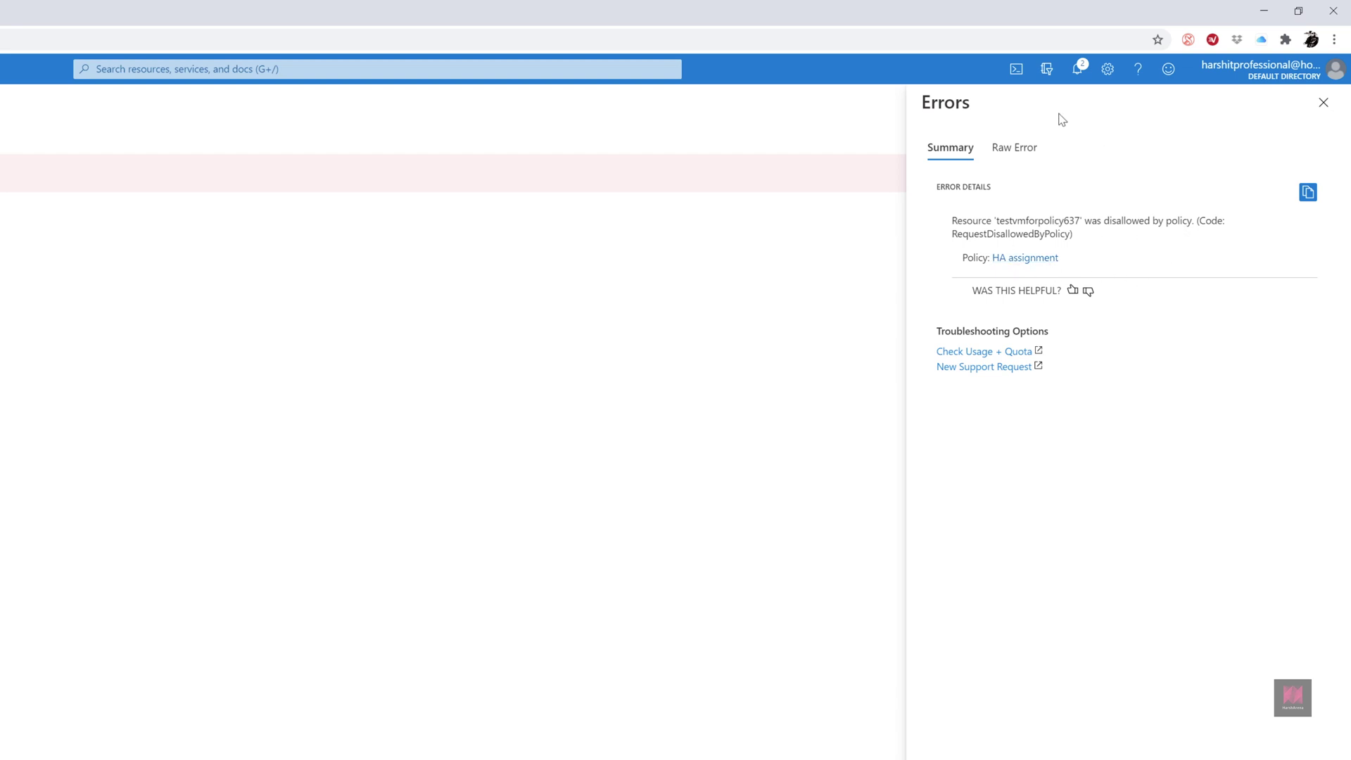
click(1021, 163)
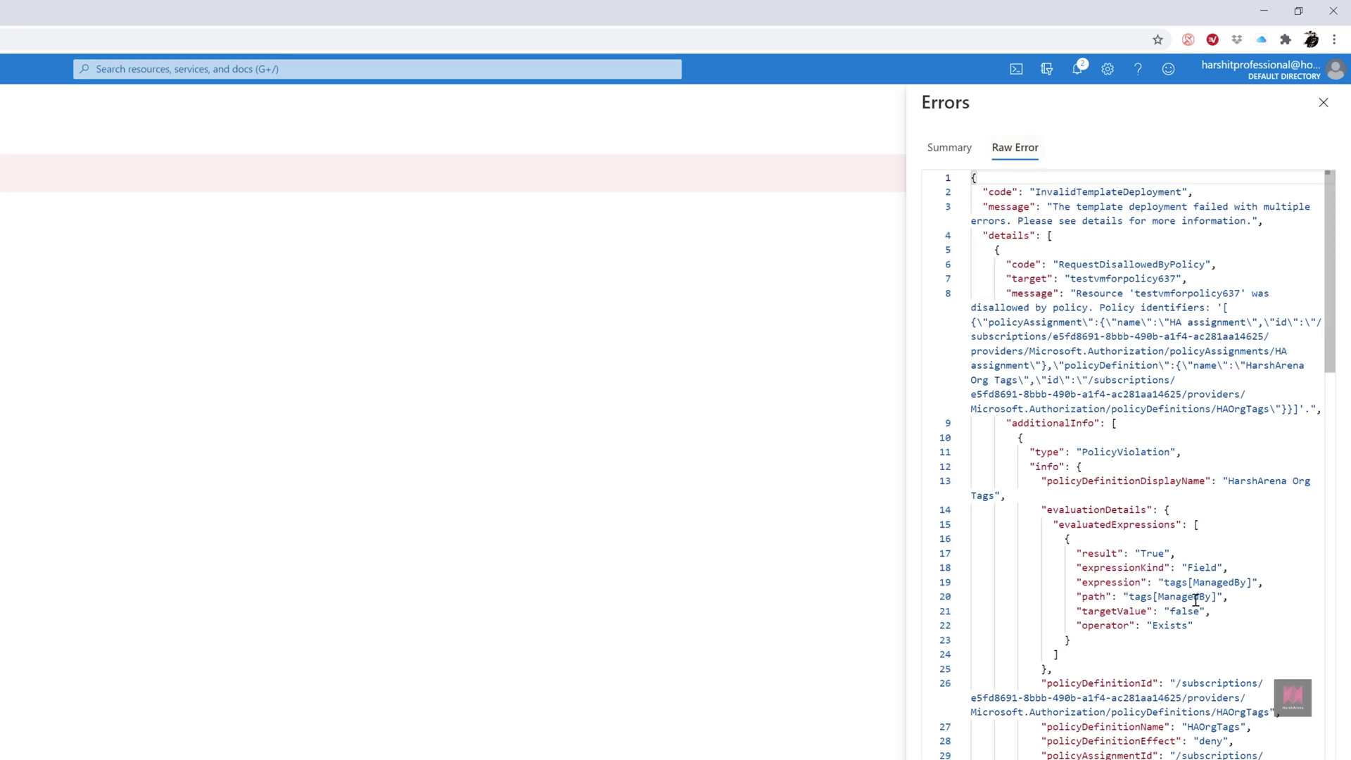
drag(1225, 482, 1006, 495)
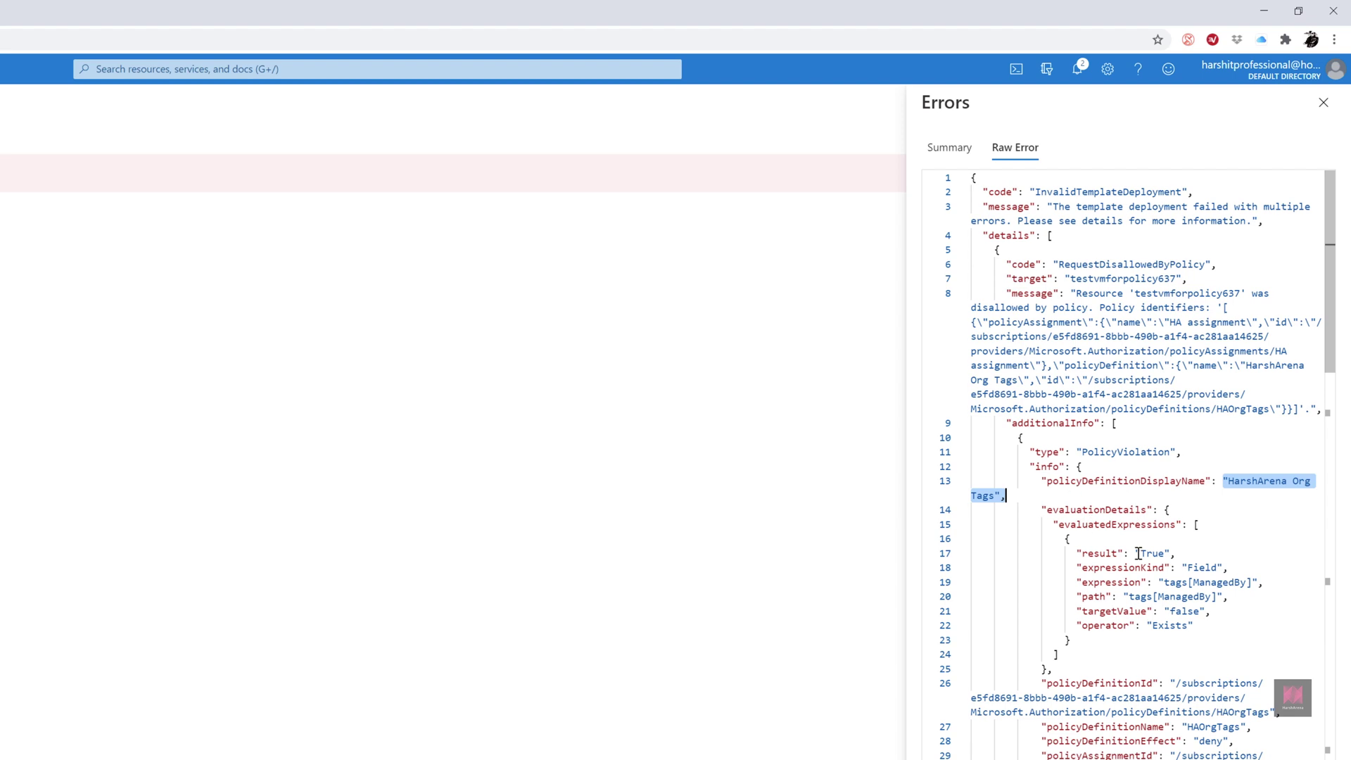
drag(1251, 584, 1196, 585)
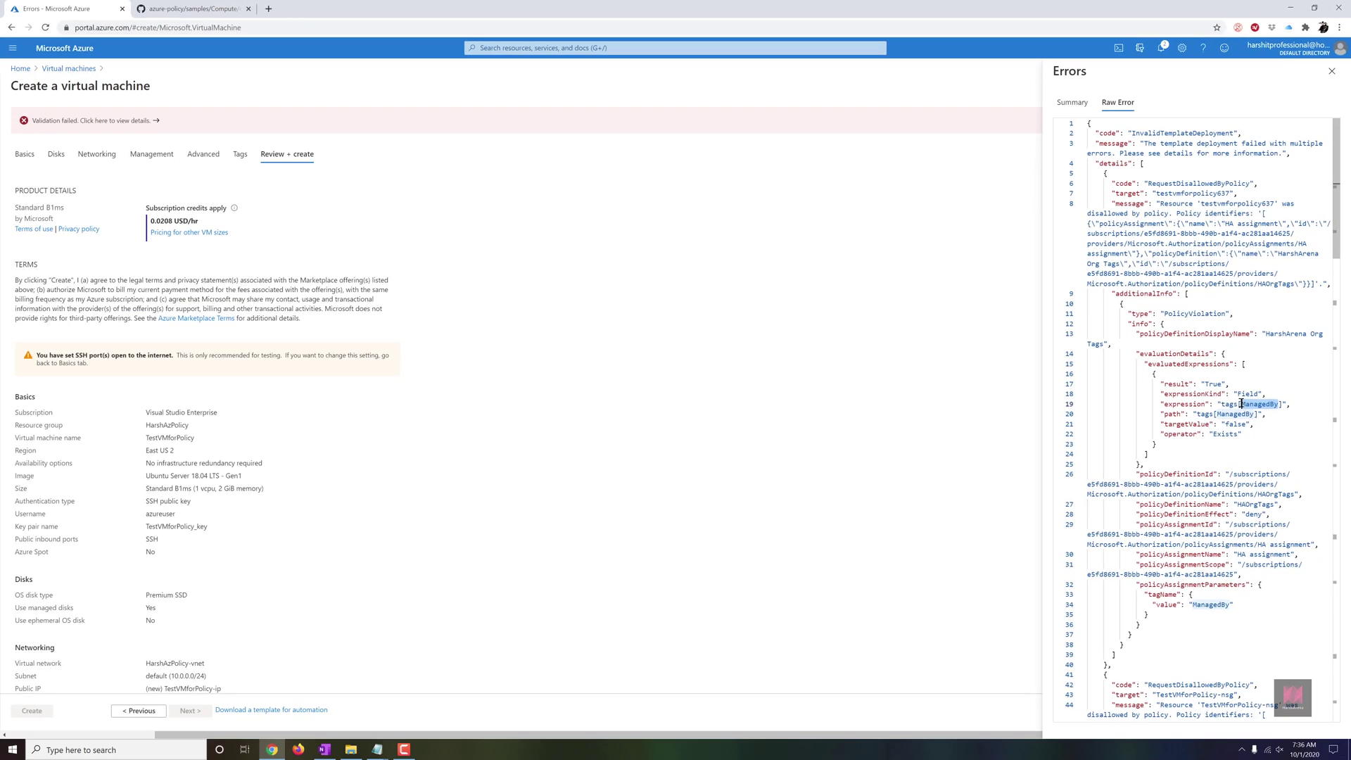
click(1332, 71)
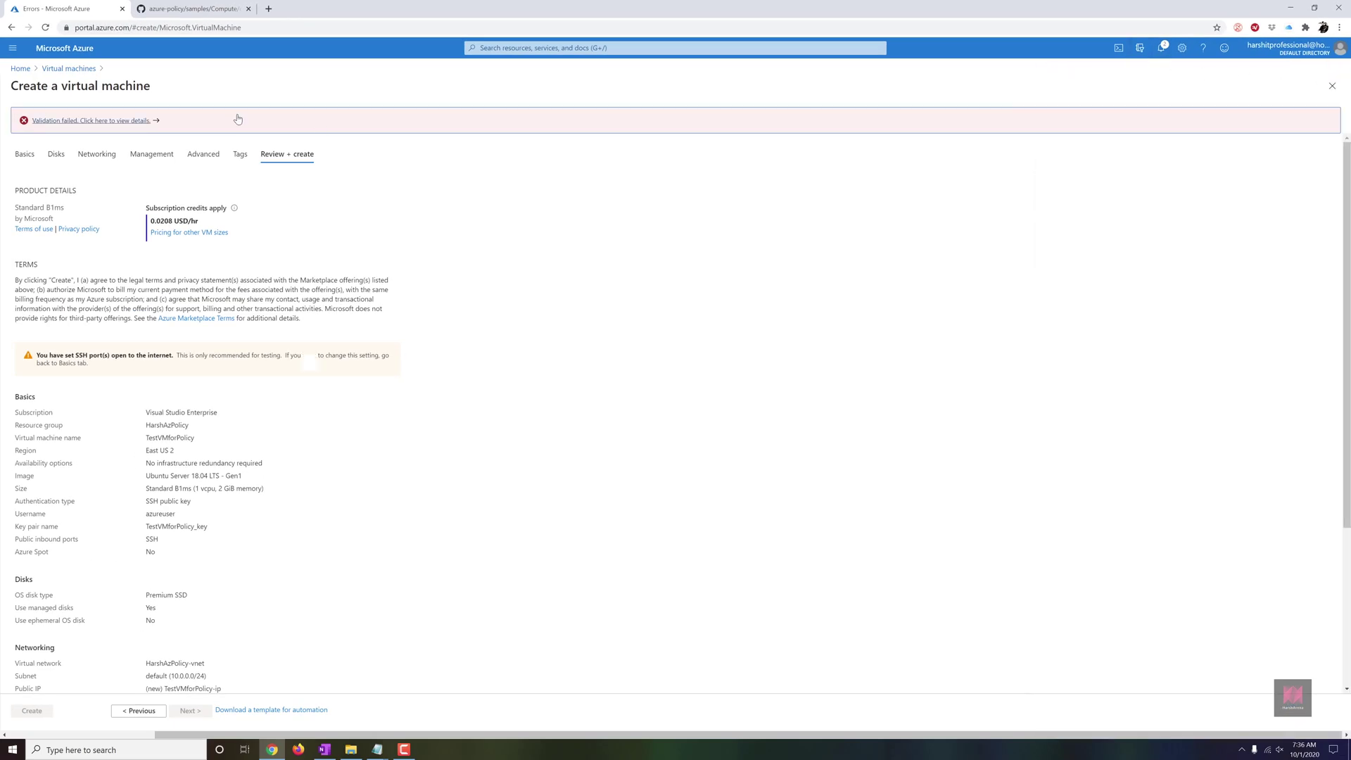
Start a fresh virtual machine creation form, with HarshAzPolicy as the resource group and TestVMAZTag as the machine name
click(51, 69)
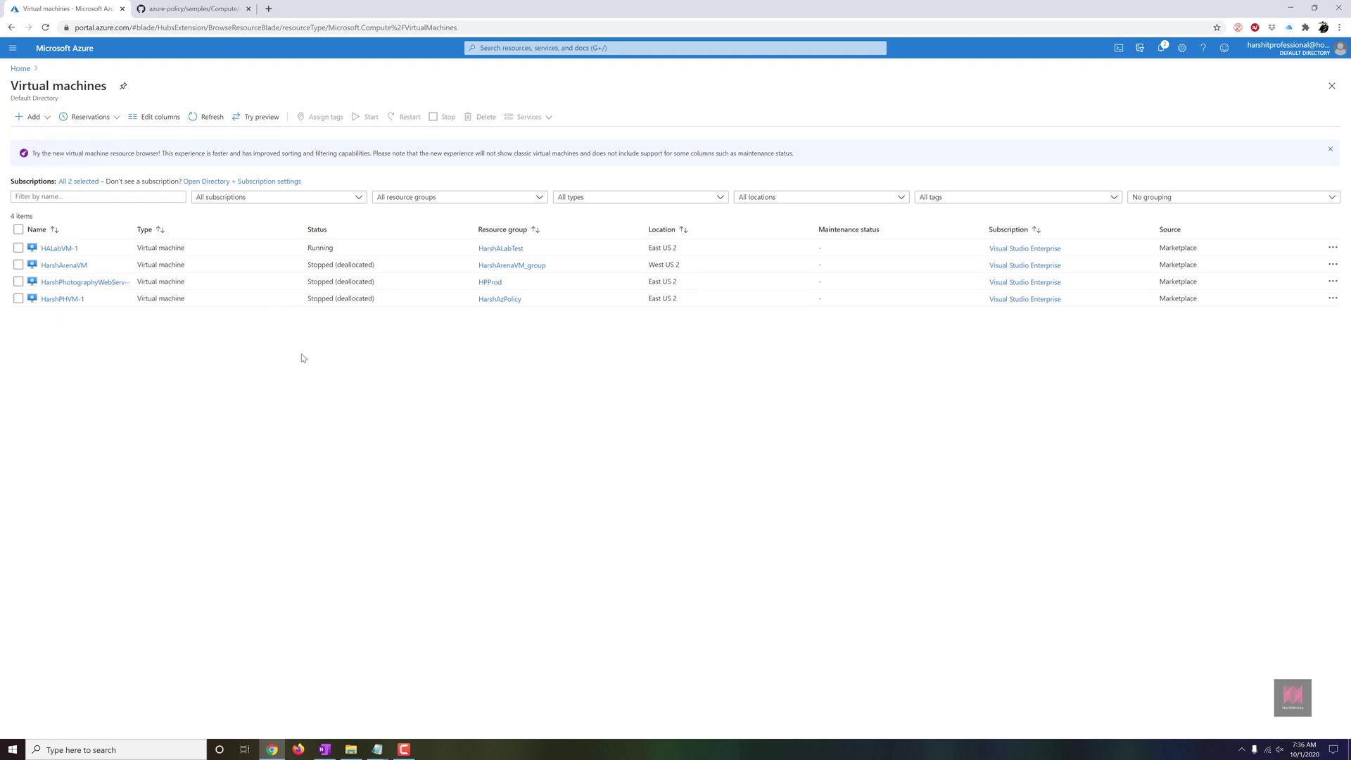
key(alt+Left)
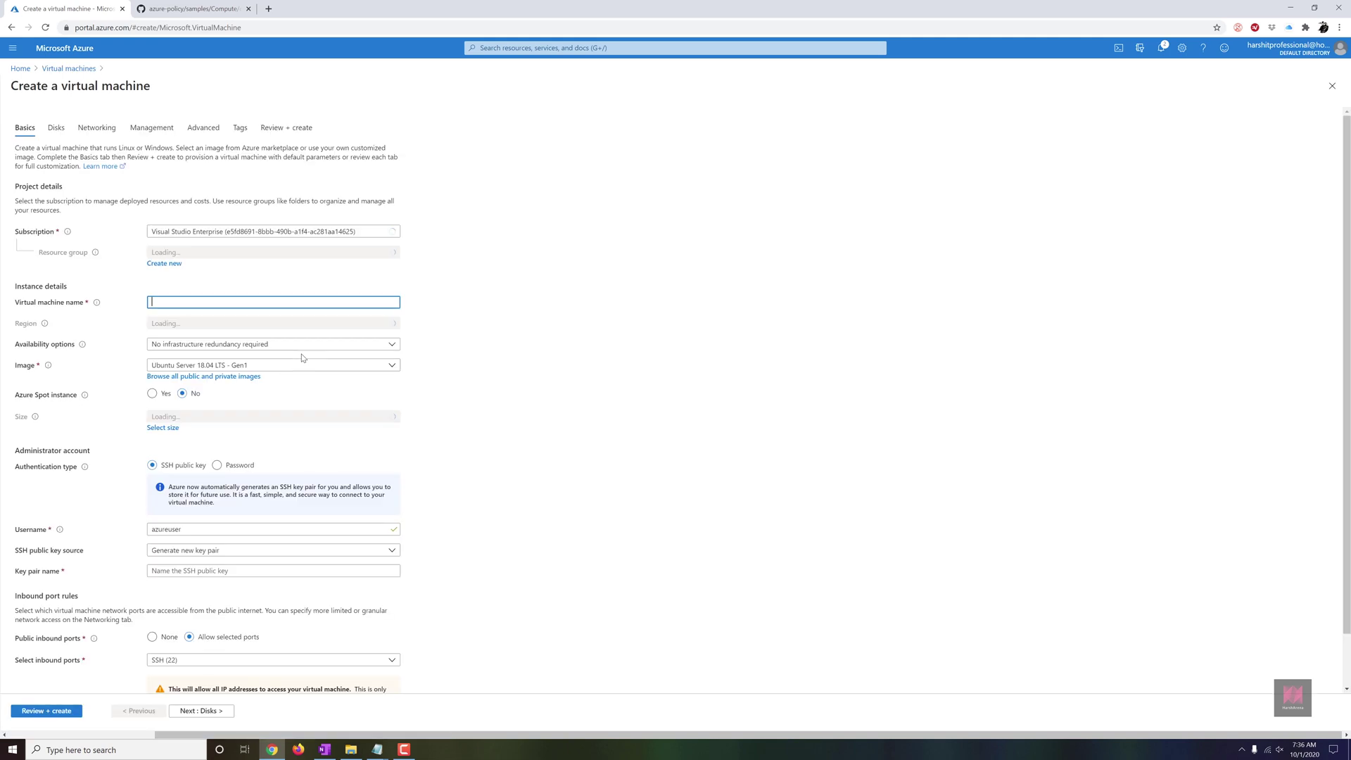
click(233, 253)
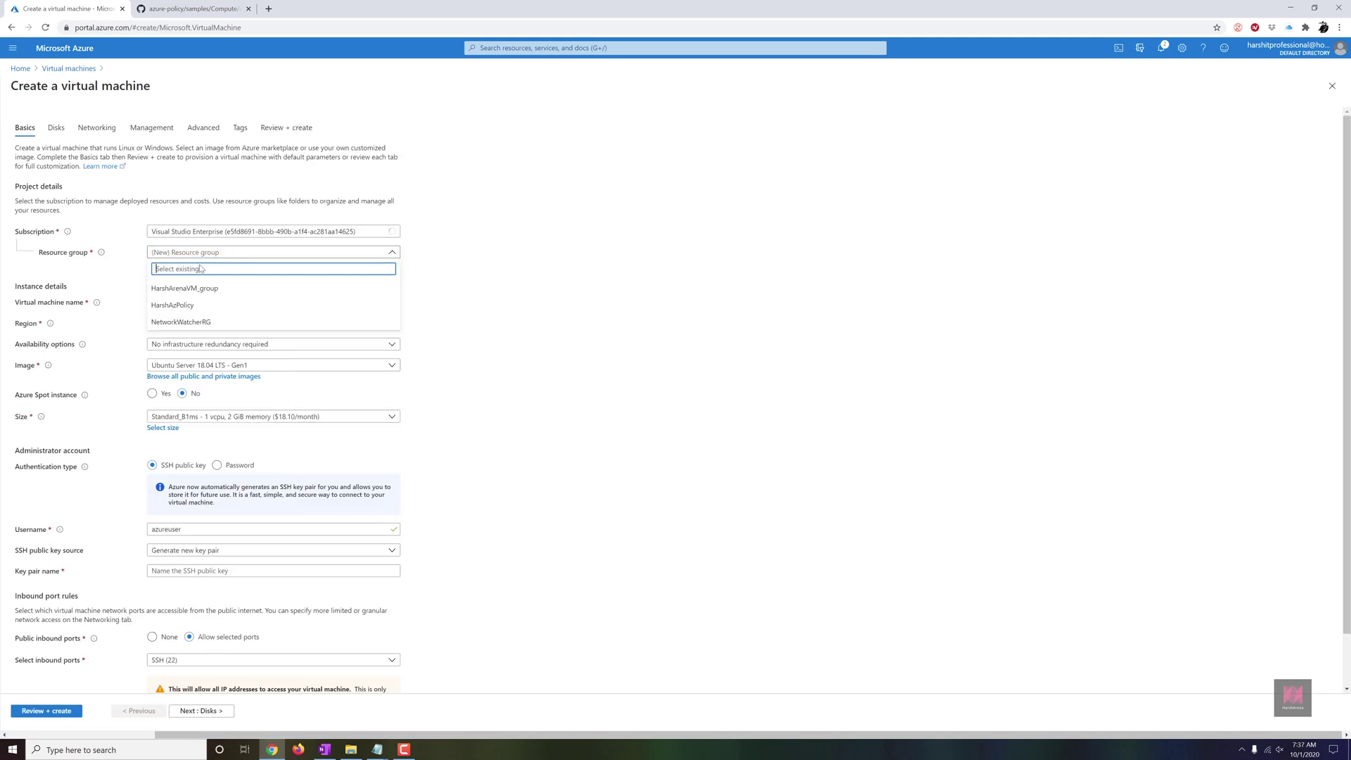
click(185, 303)
click(182, 304)
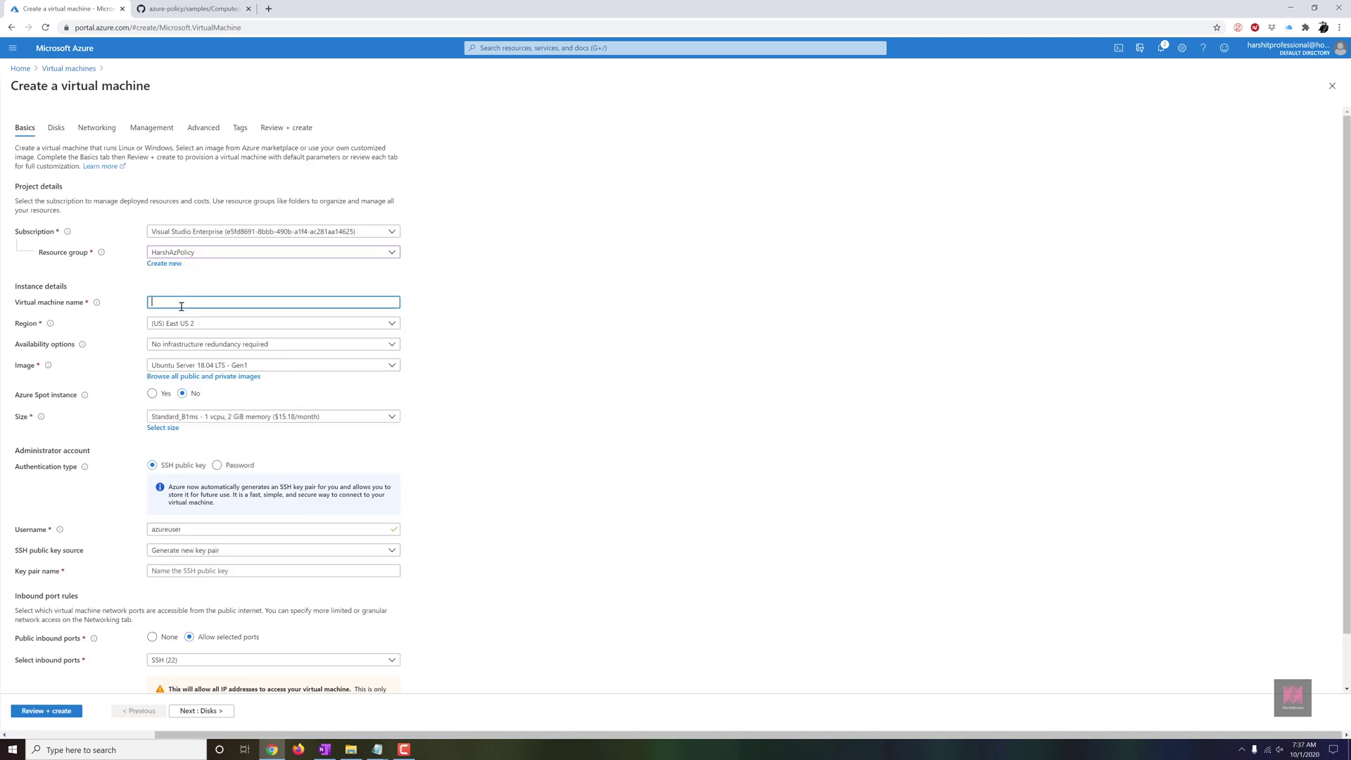
text(TestVMAZTag)
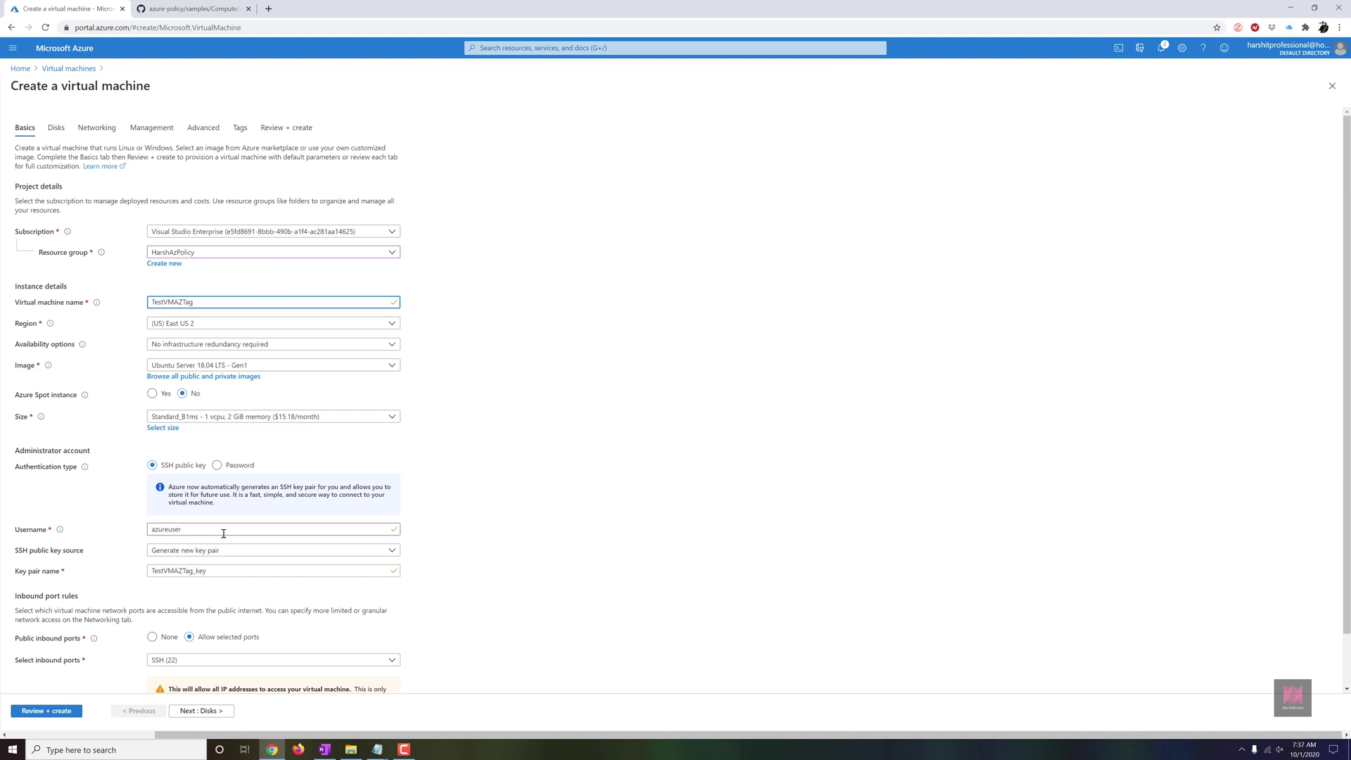
Add a ManagedBy tag to the virtual machine, with the managing person's first name as its value
click(240, 128)
click(77, 210)
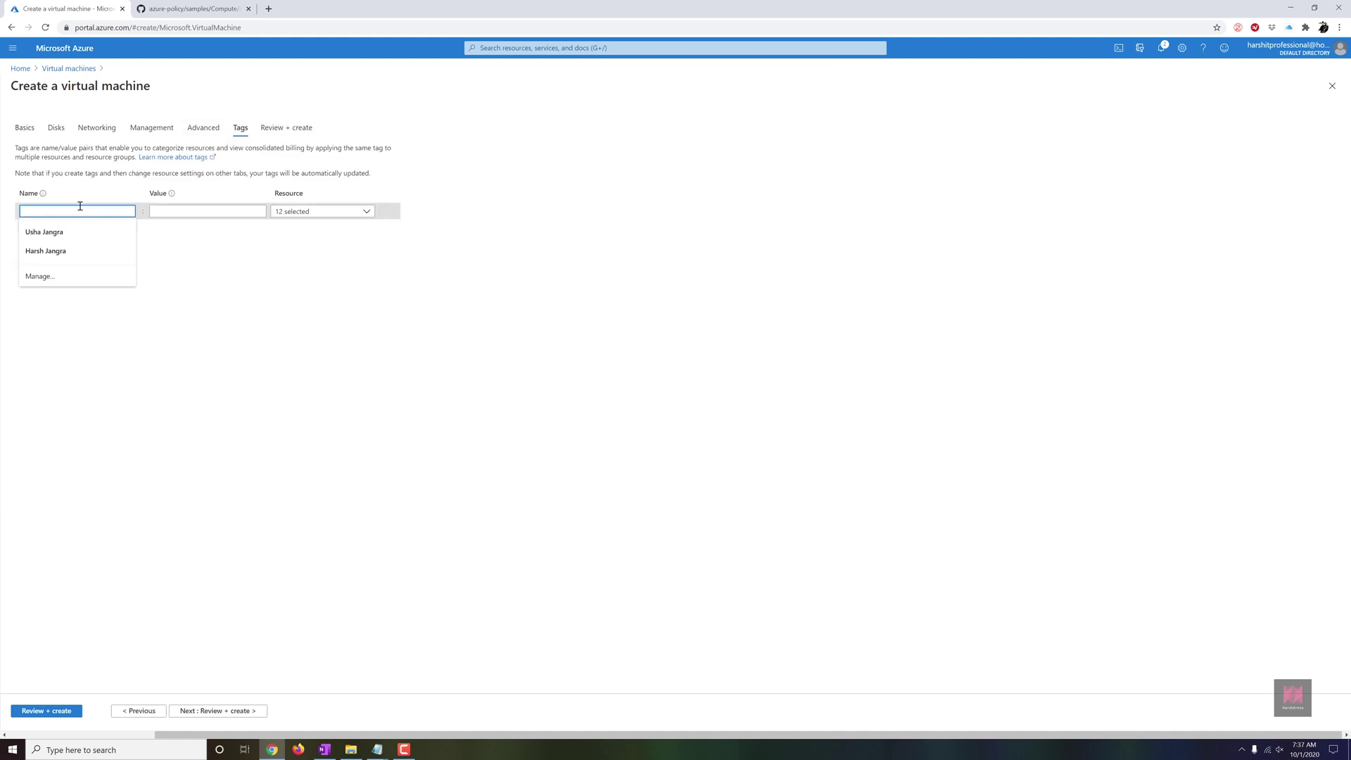
text(Managed)
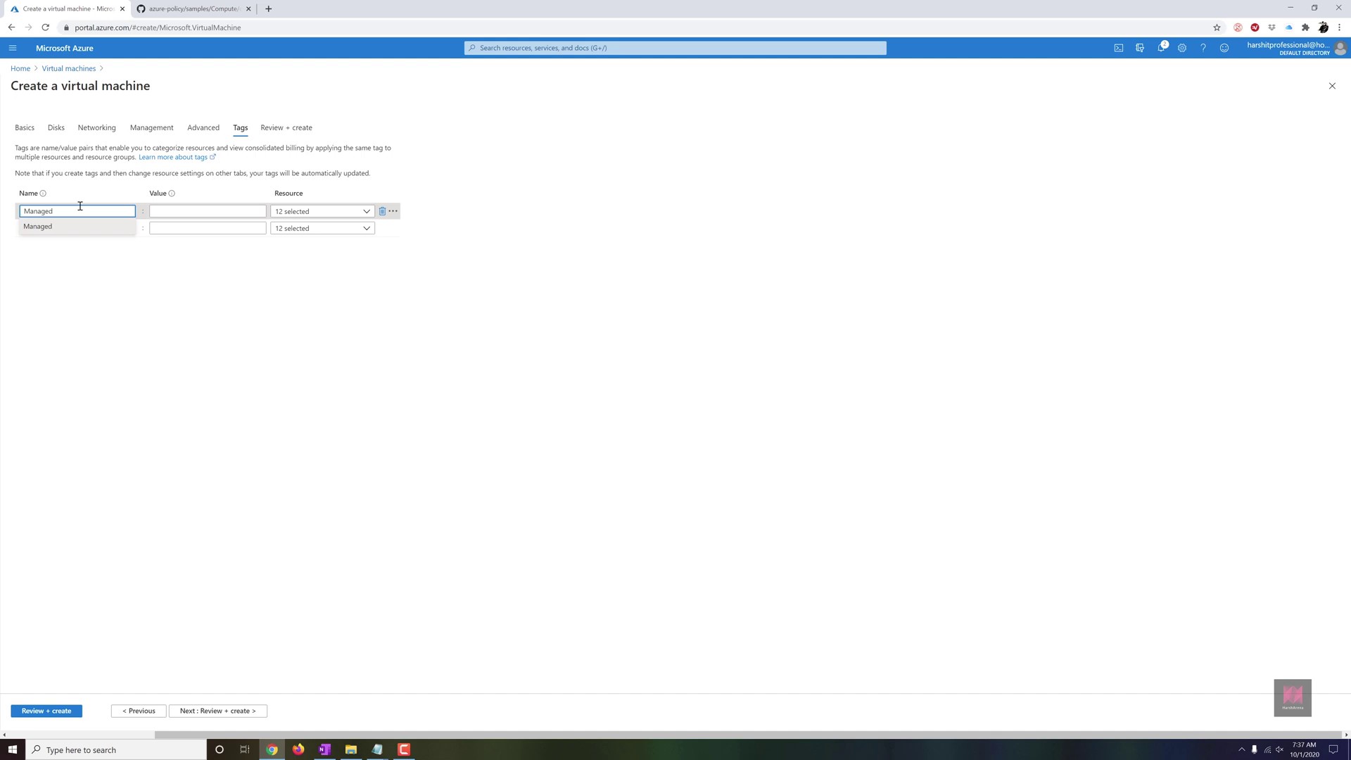
text(By)
click(182, 210)
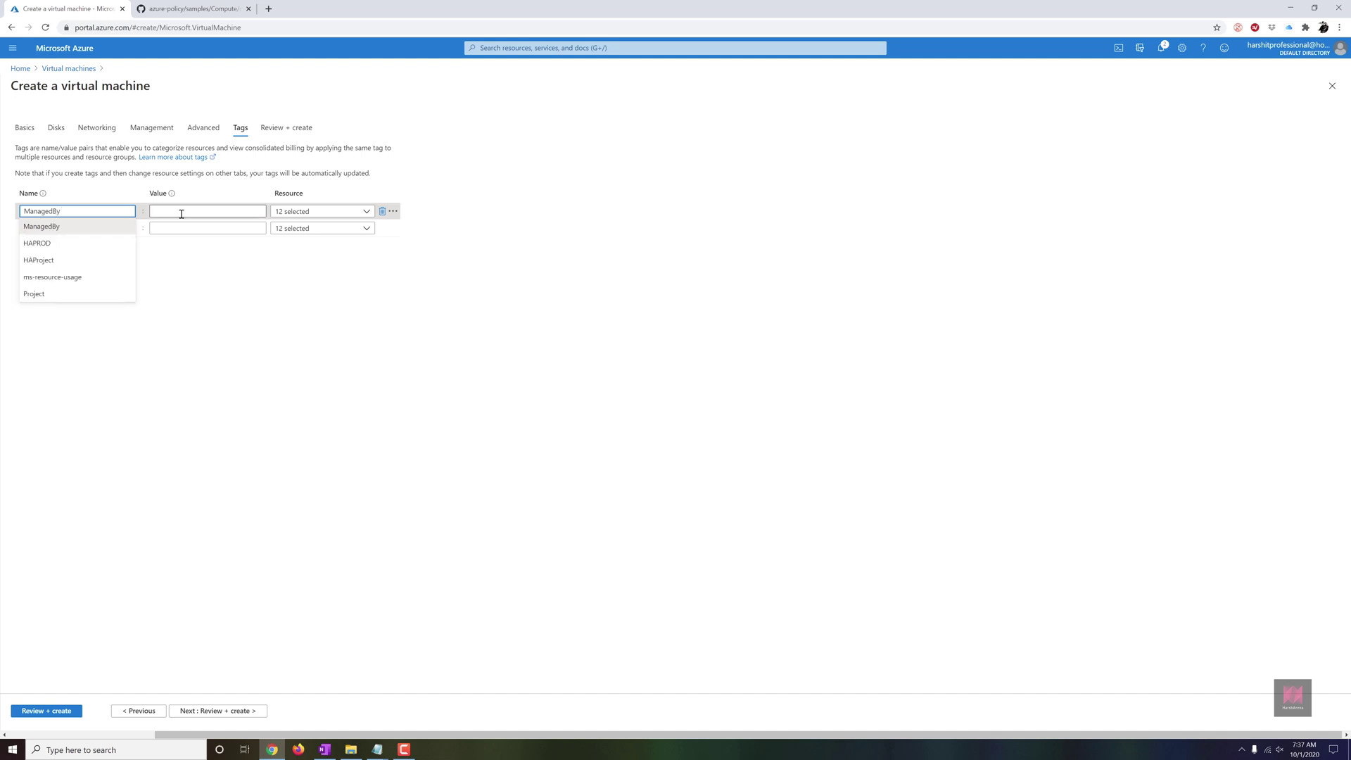
text(Harsh)
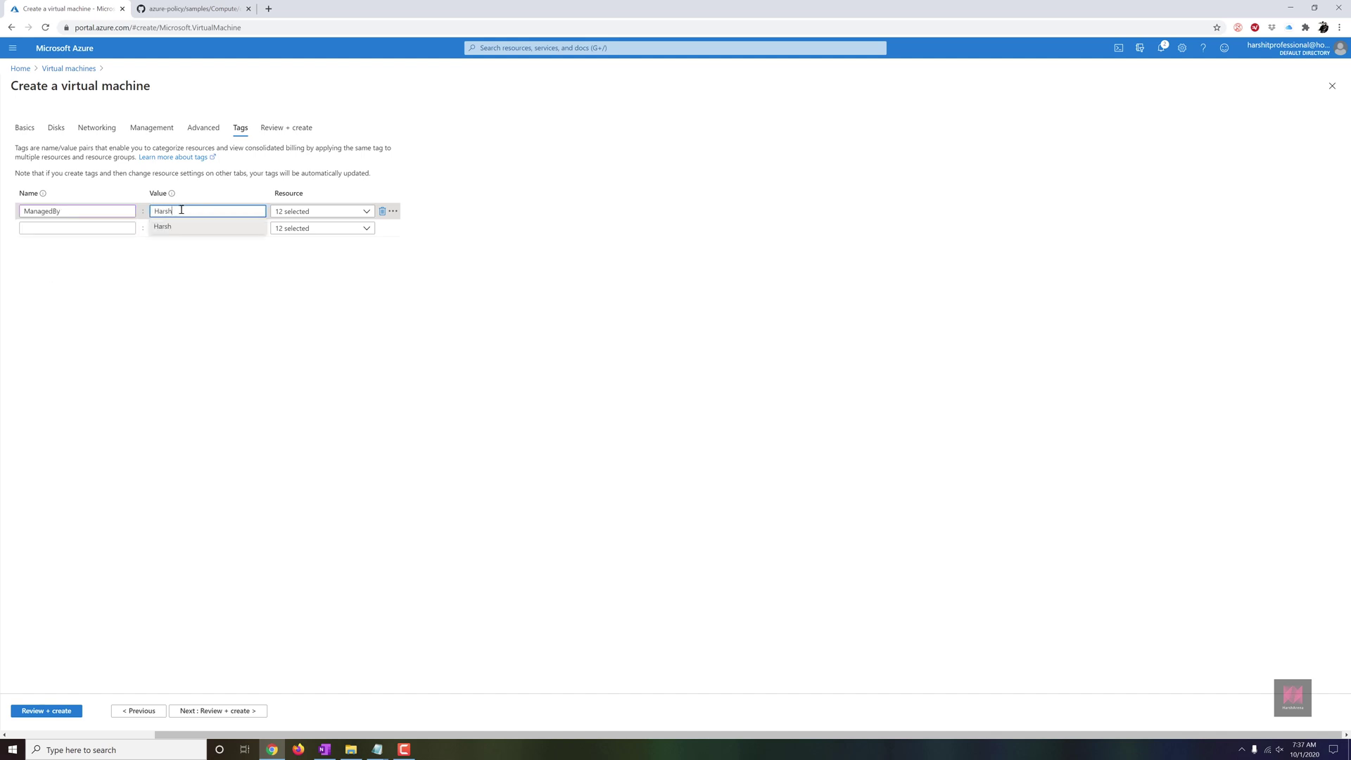
click(294, 318)
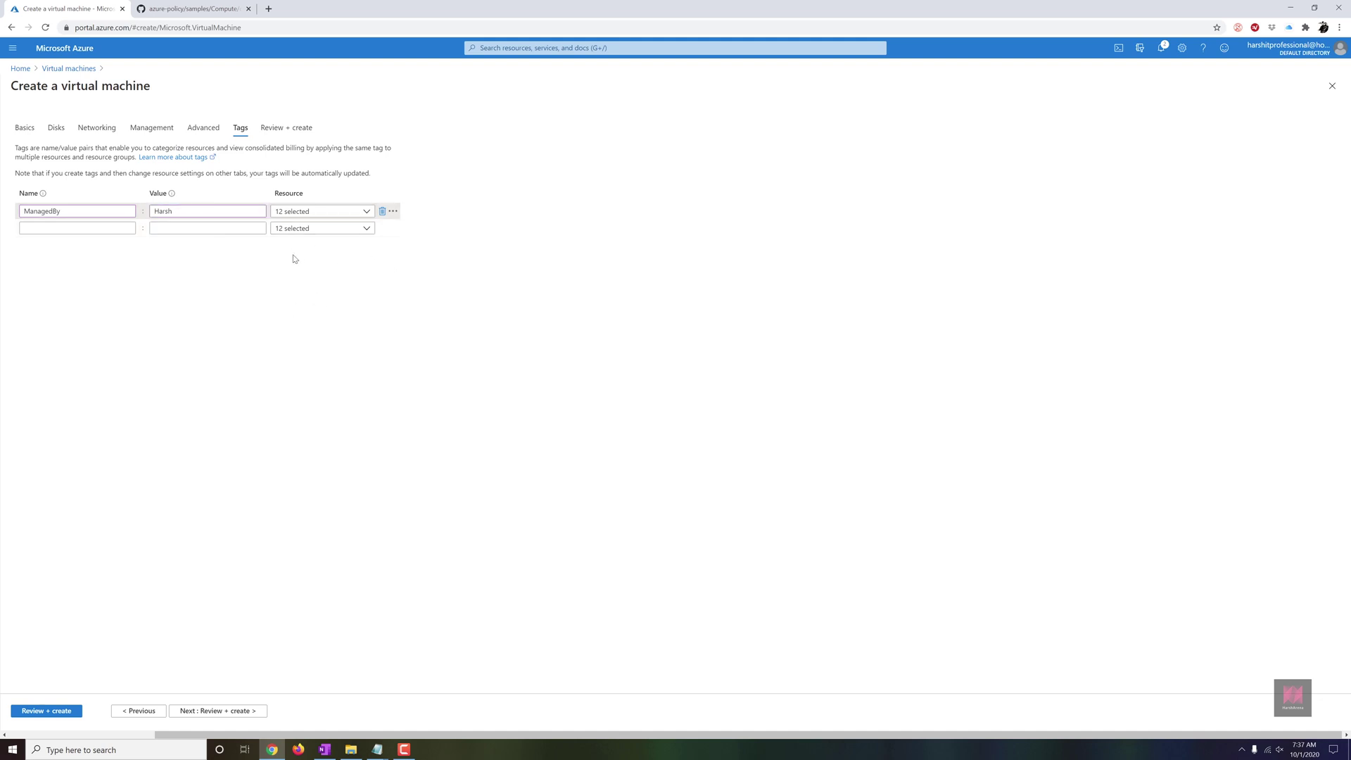
Check which resource types the ManagedBy tag applies to, and submit the virtual machine configuration for validation
click(367, 213)
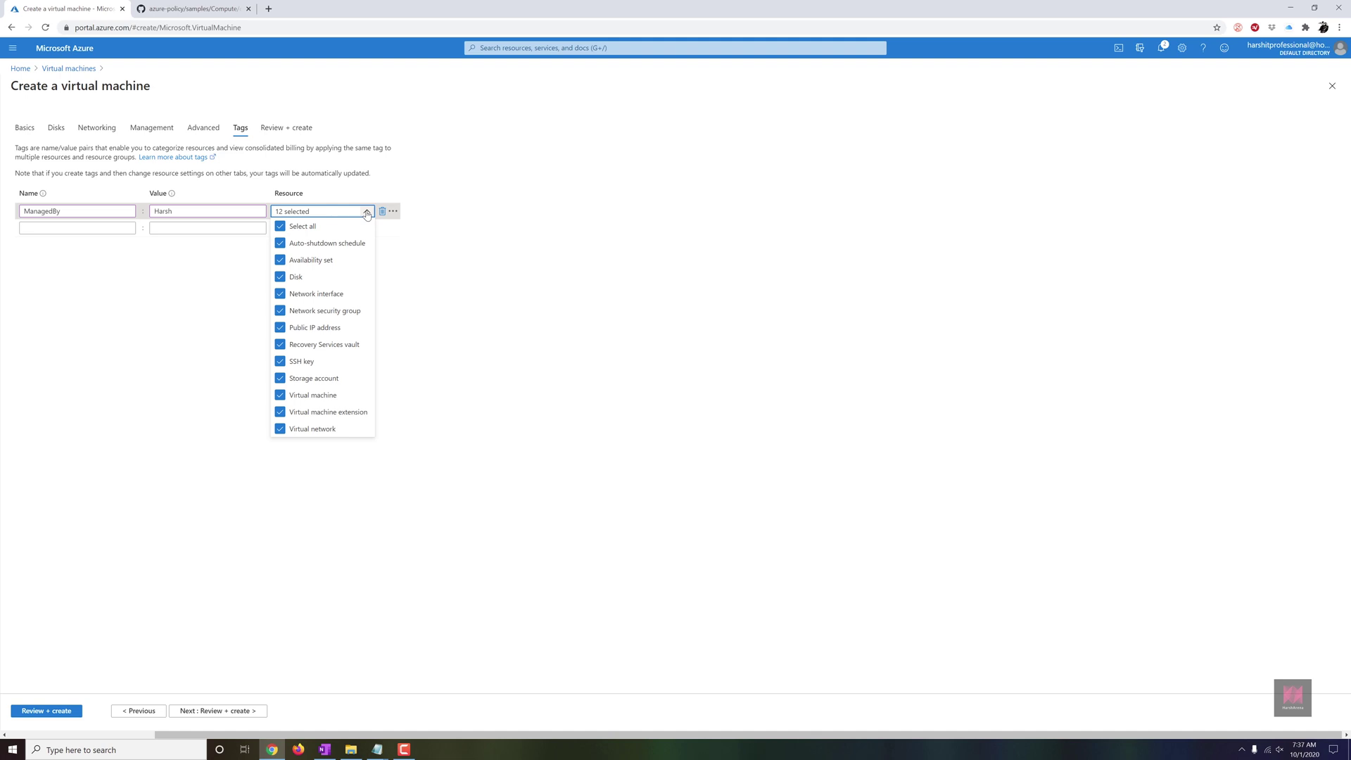
click(367, 213)
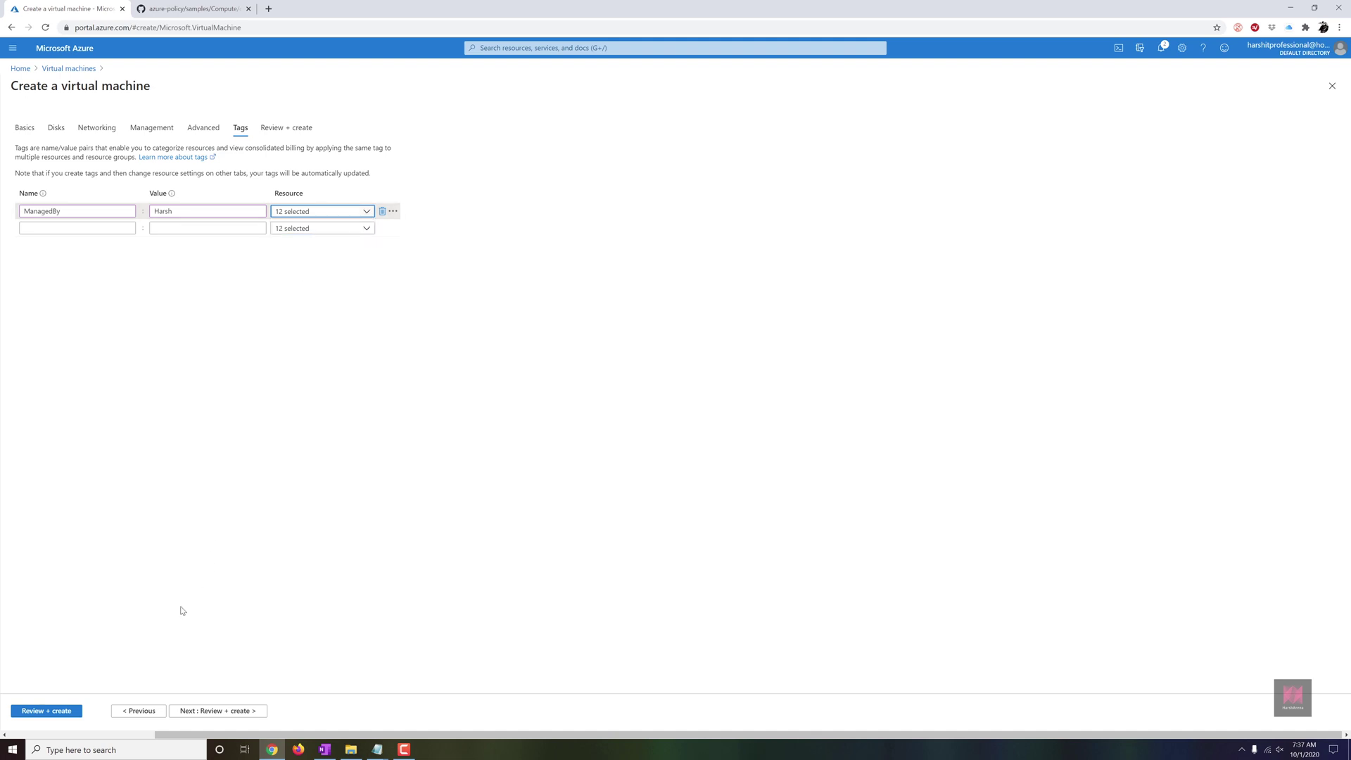
click(52, 716)
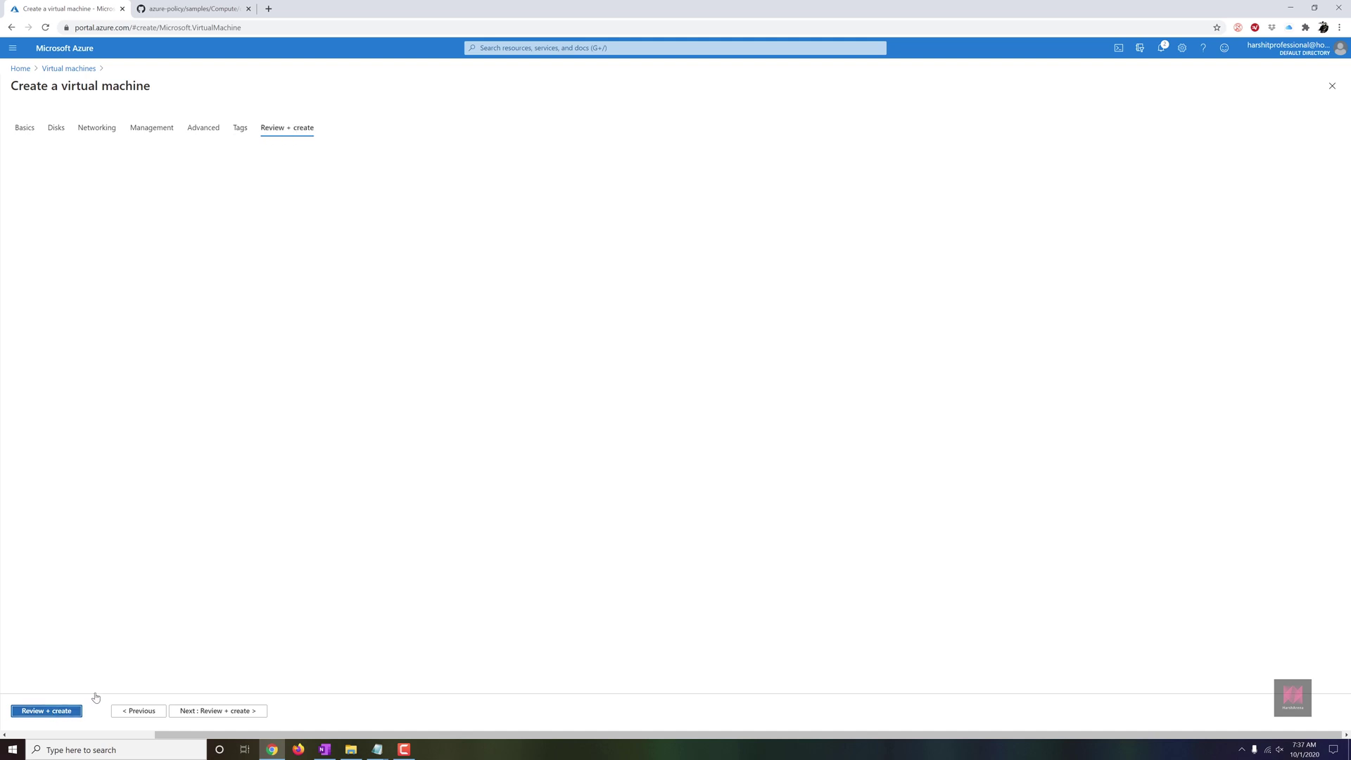